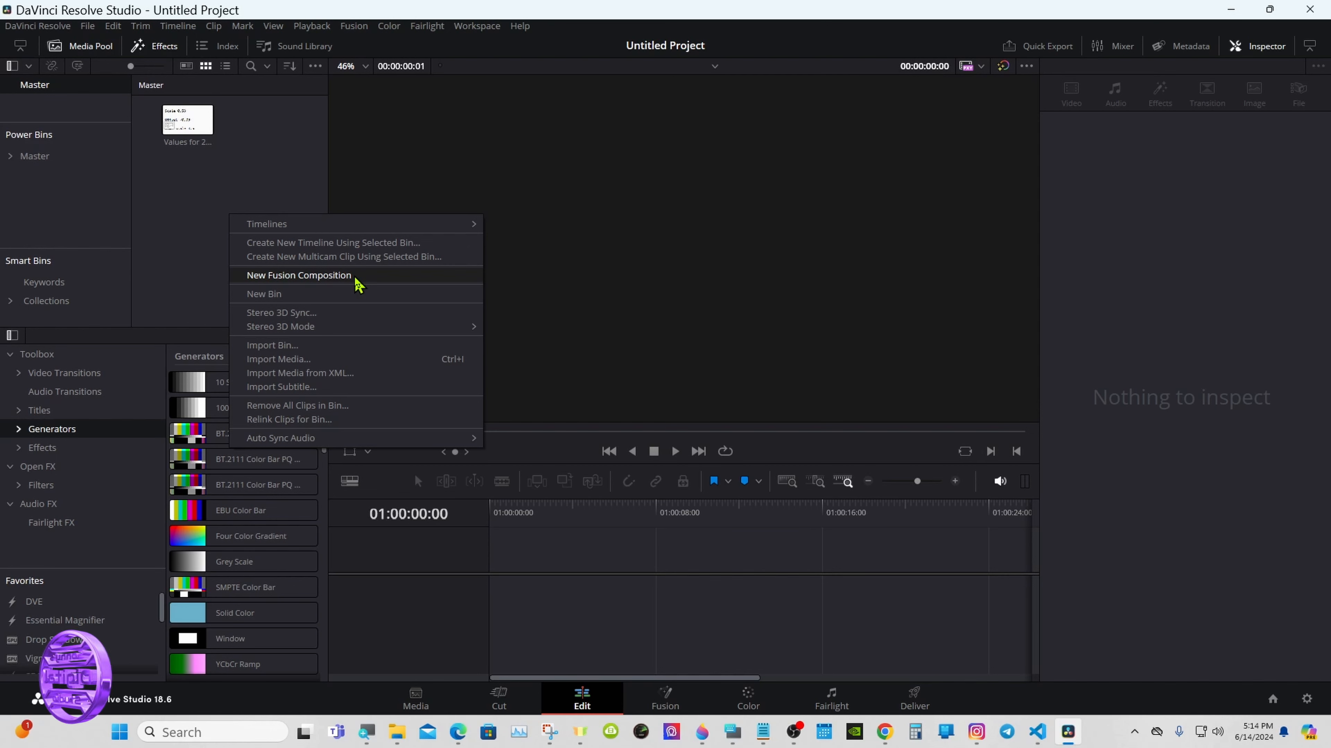
Step: Create a 5-second, 30 fps Fusion composition clip, place it on a new timeline, and open it on the Fusion page
left_click(356, 278)
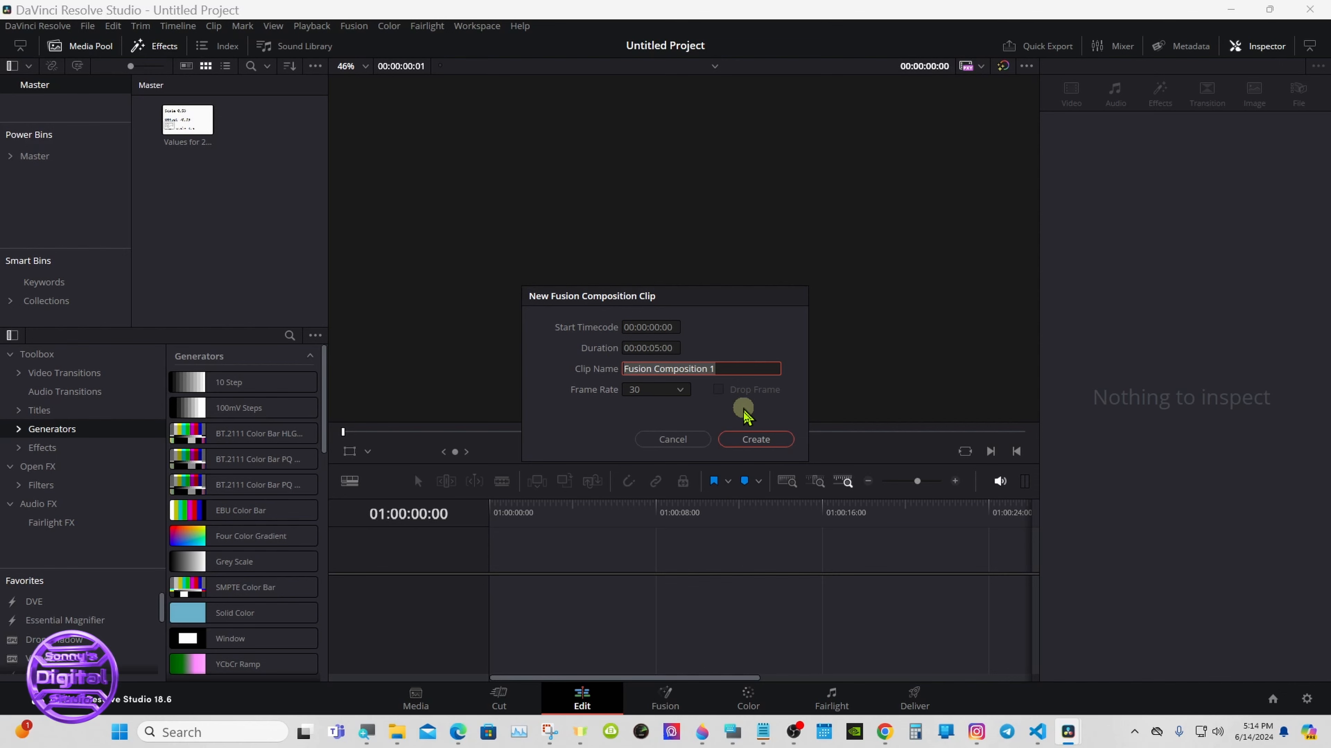
left_click(754, 441)
left_click_drag(215, 147, 539, 591)
left_click(538, 591)
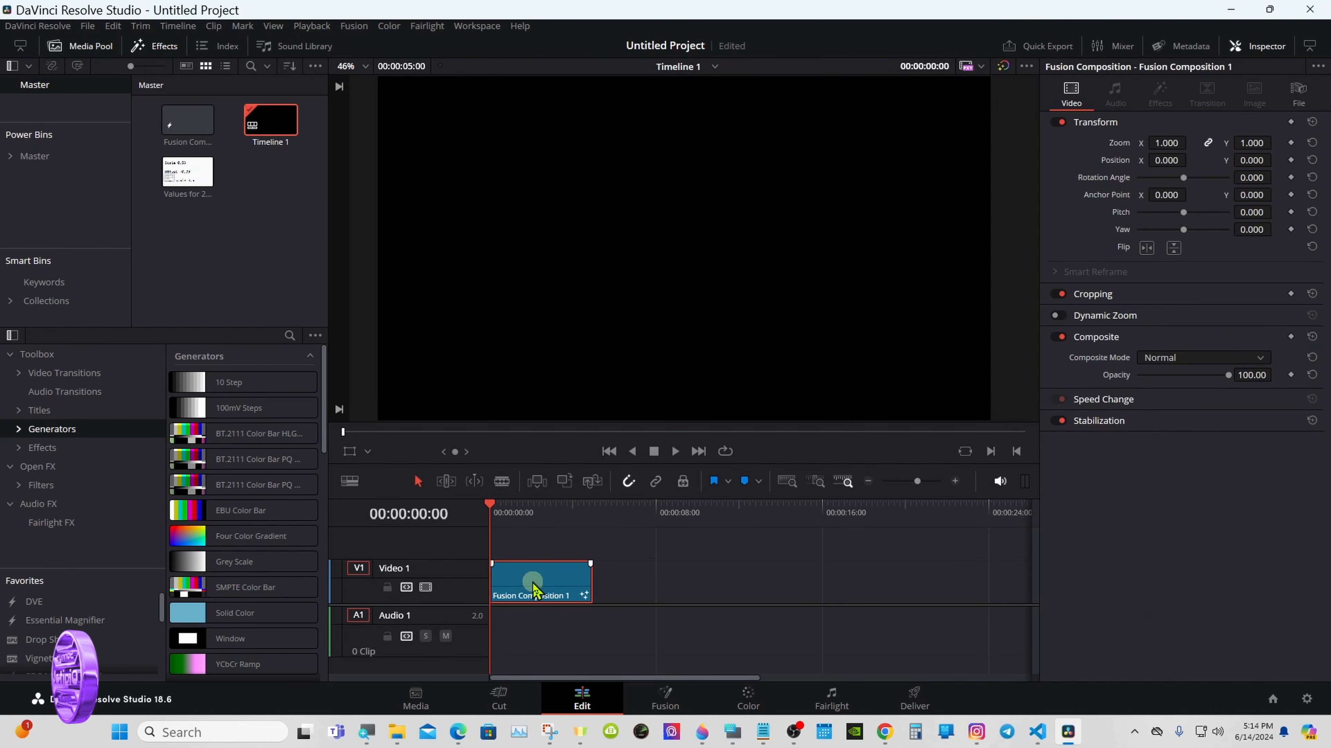
left_click(665, 699)
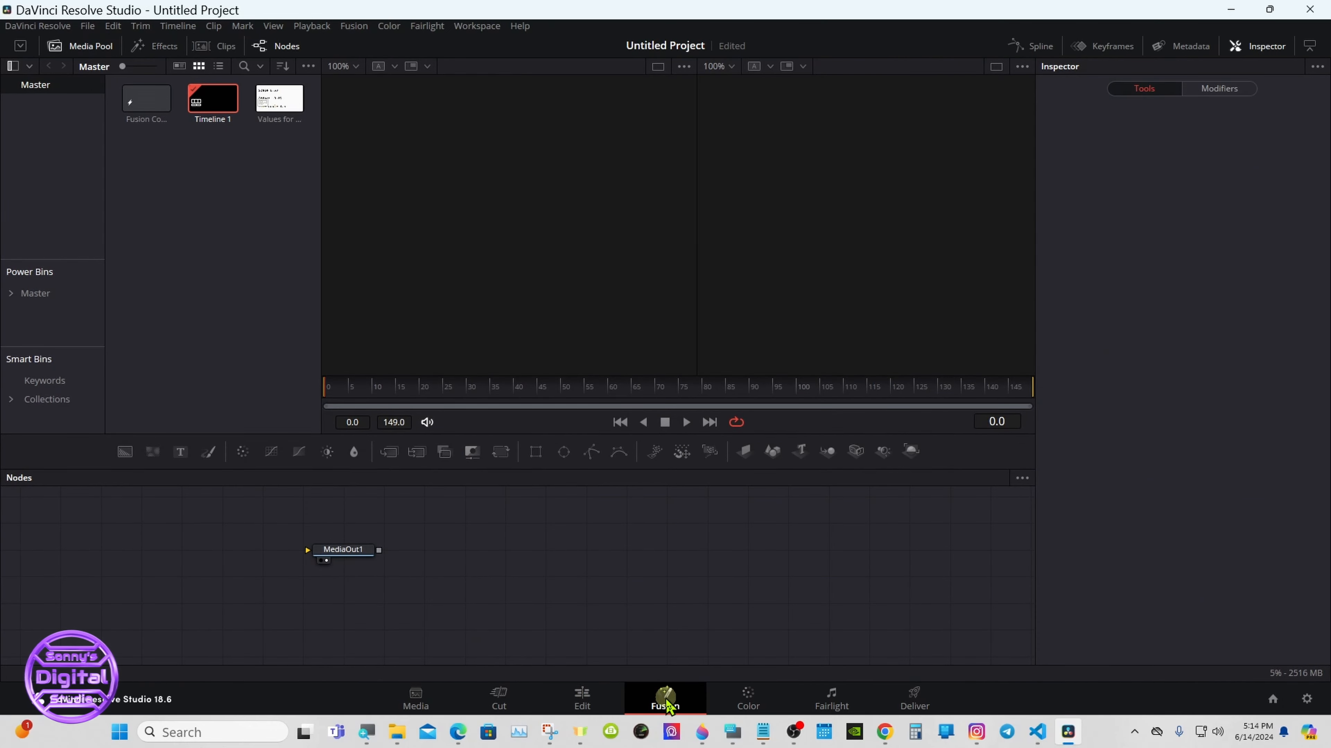
Step: Open the On-Screen Keyboard and place it clear of the MediaOut1 node
left_click(732, 732)
left_click_drag(918, 454, 938, 514)
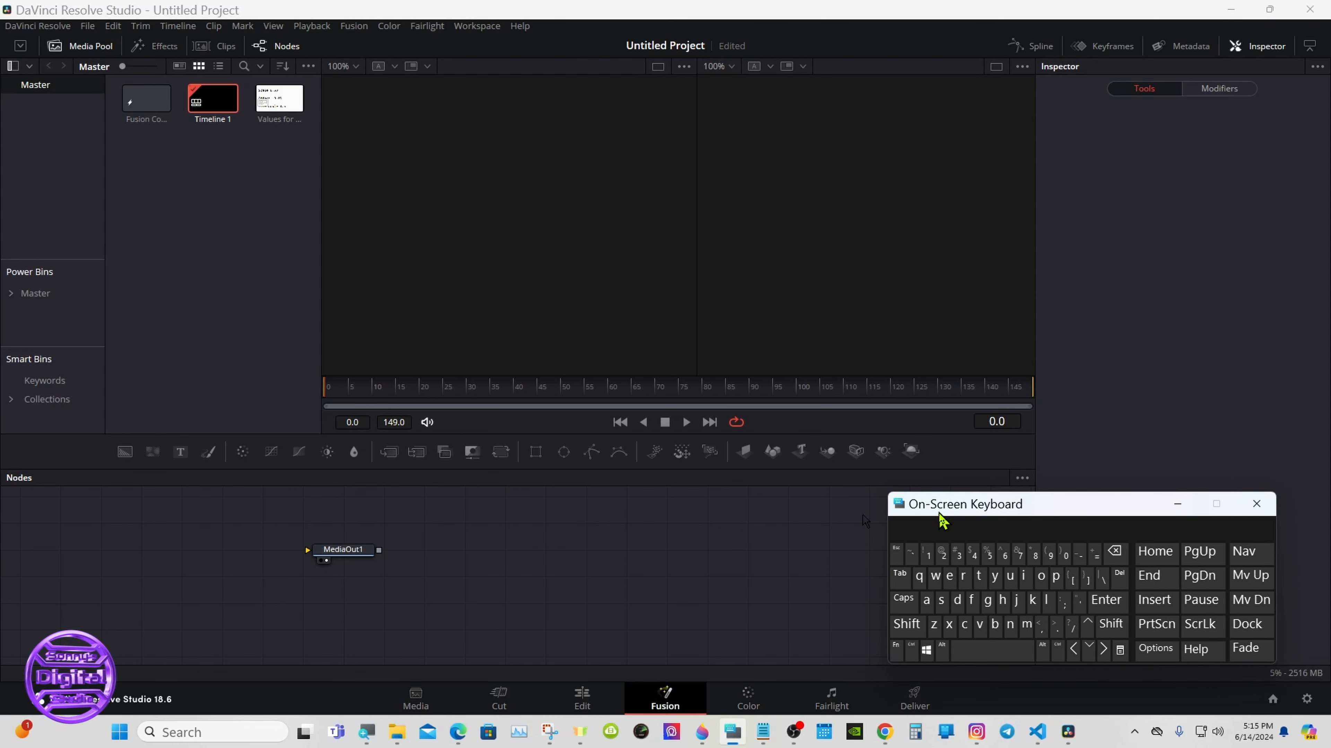
left_click_drag(924, 507, 980, 529)
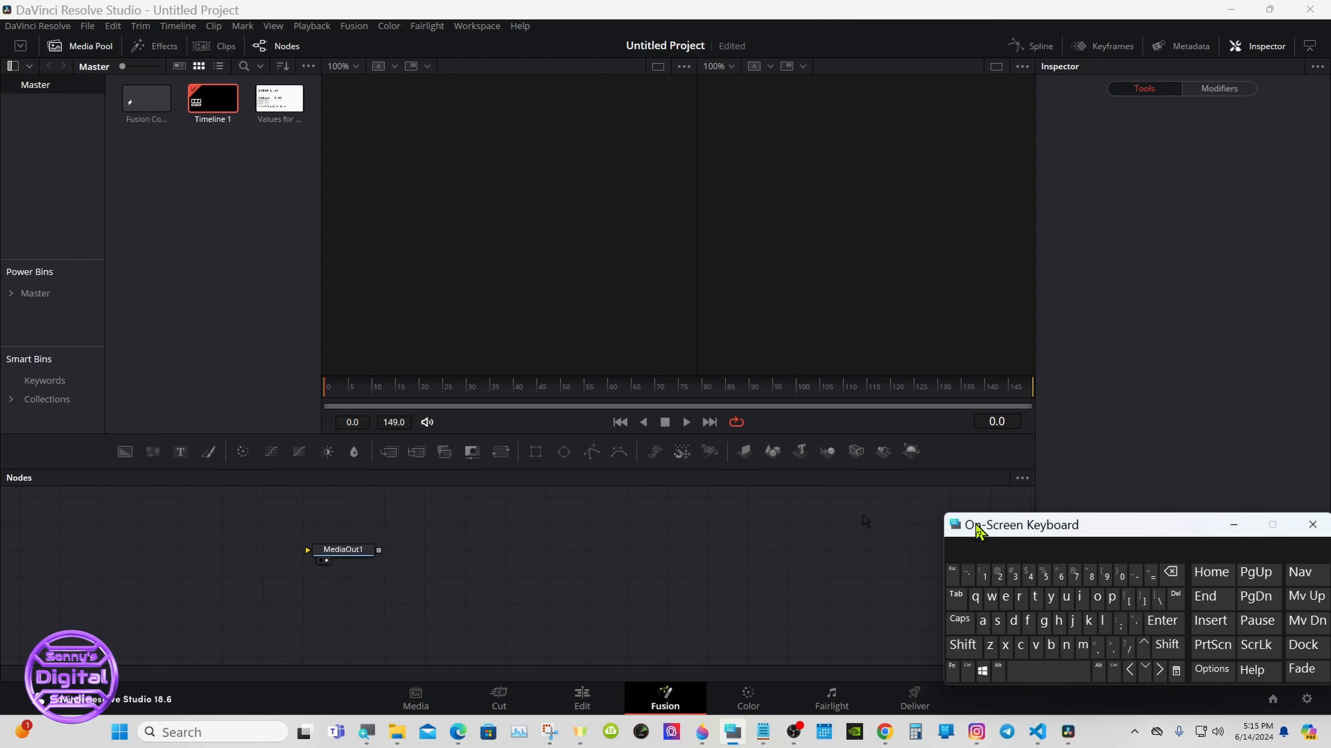
Step: Connect a fully transparent Background node with alpha 0 to MediaOut1 and switch to a single viewer
left_click_drag(323, 550, 731, 553)
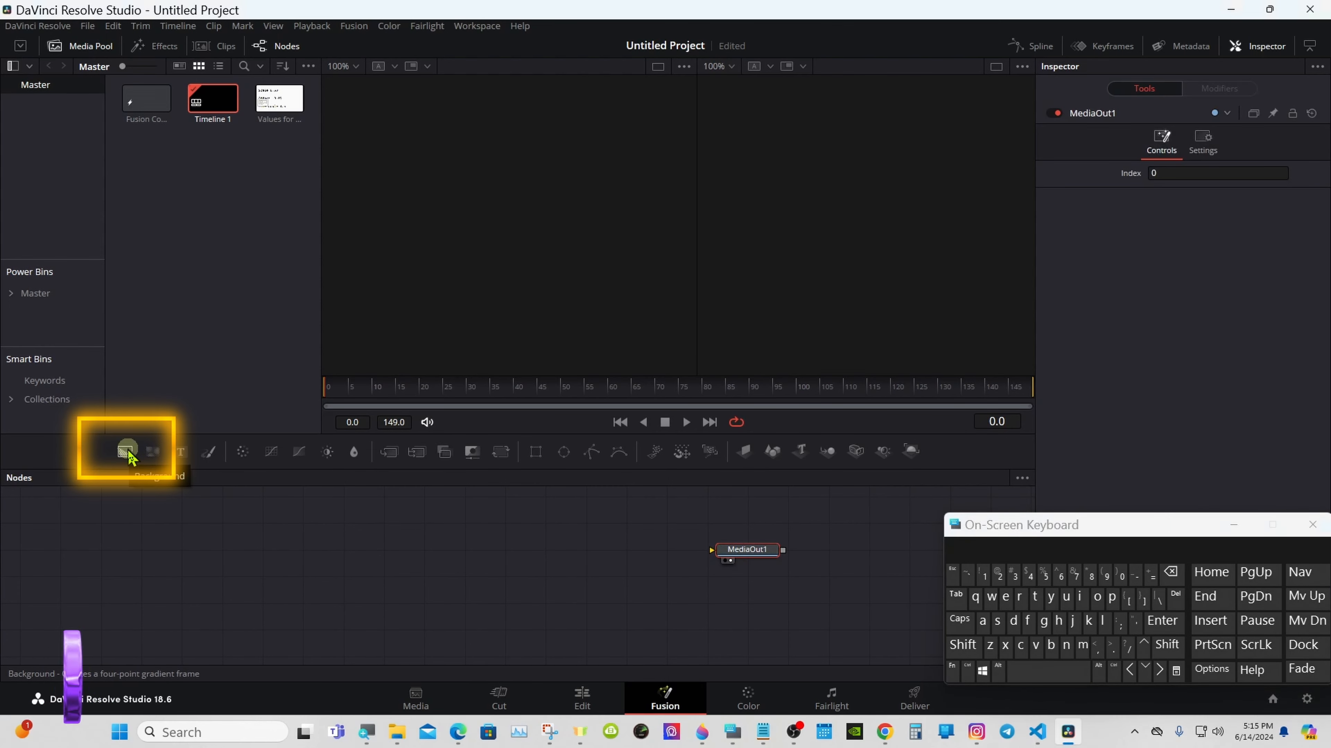
left_click_drag(127, 450, 713, 551)
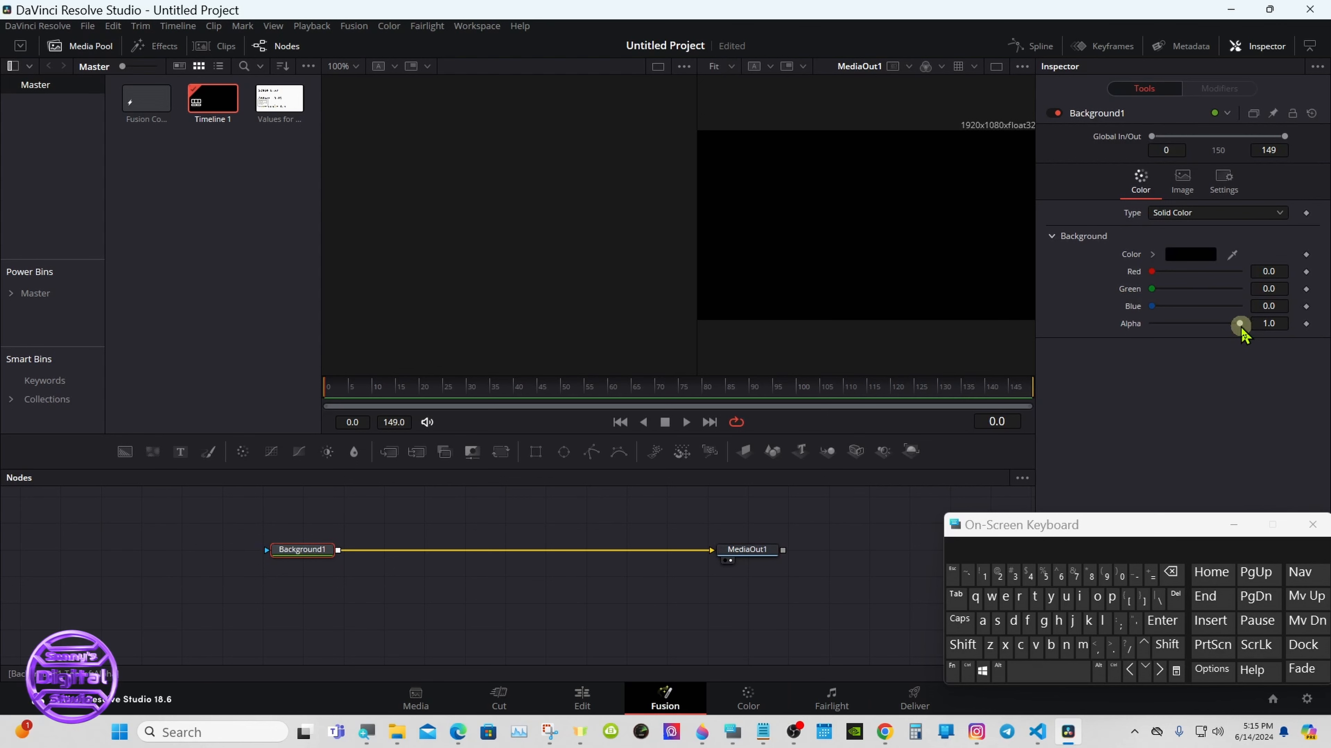
left_click_drag(1241, 325, 1155, 325)
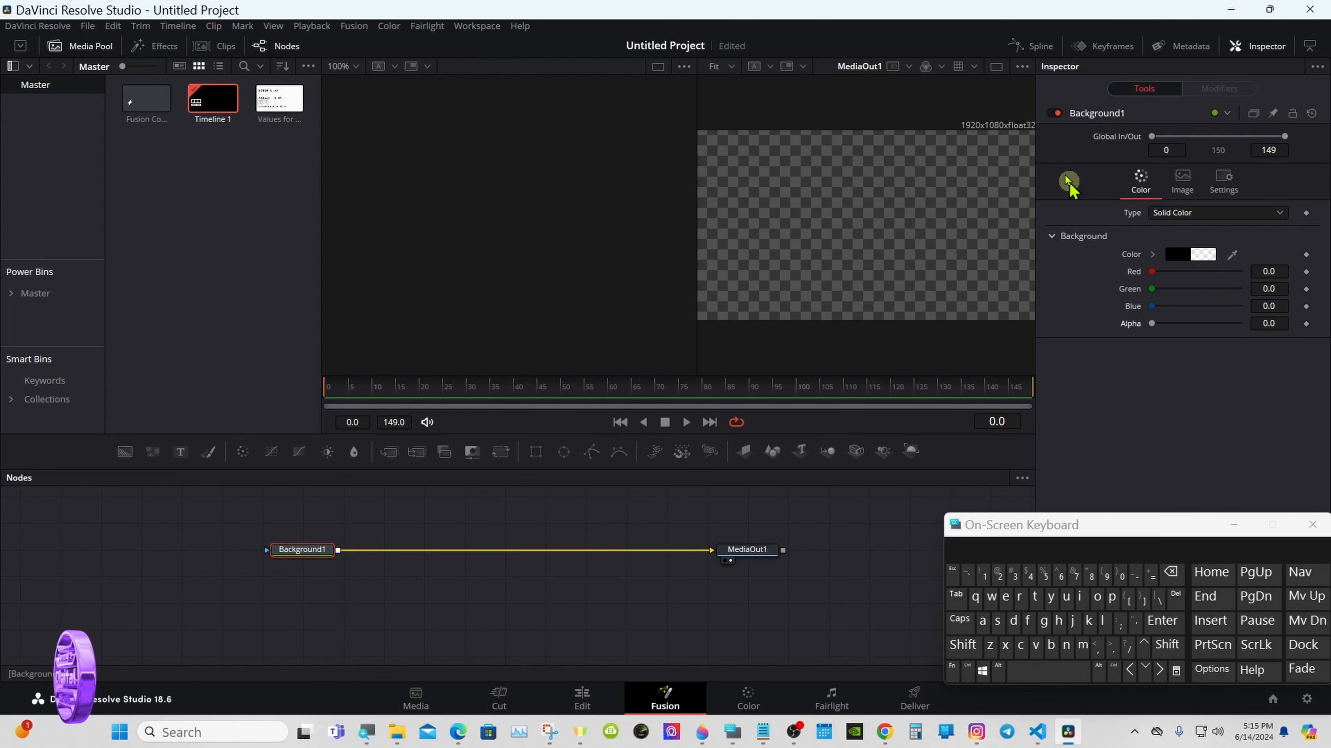
left_click(996, 66)
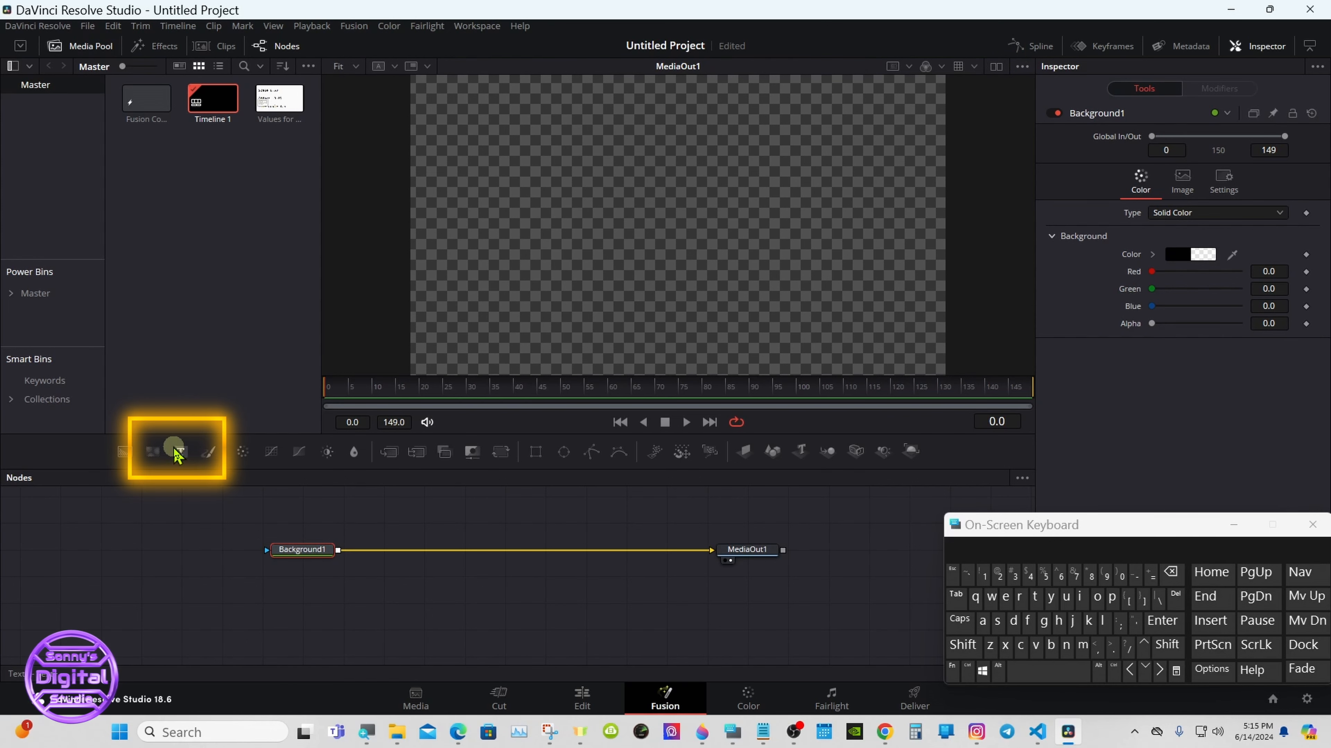
Step: Add a Text node and merge it over the Background node
left_click_drag(178, 454, 380, 511)
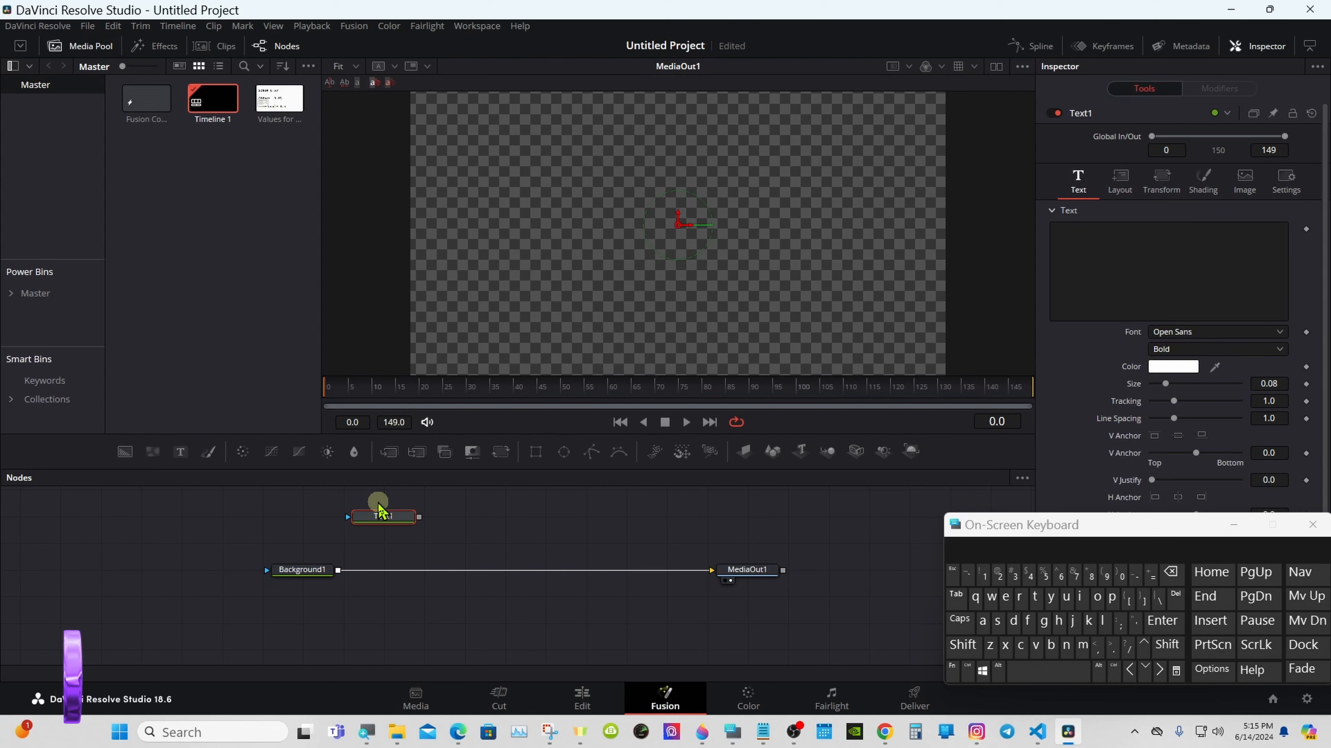
left_click_drag(419, 517, 342, 575)
left_click(403, 526)
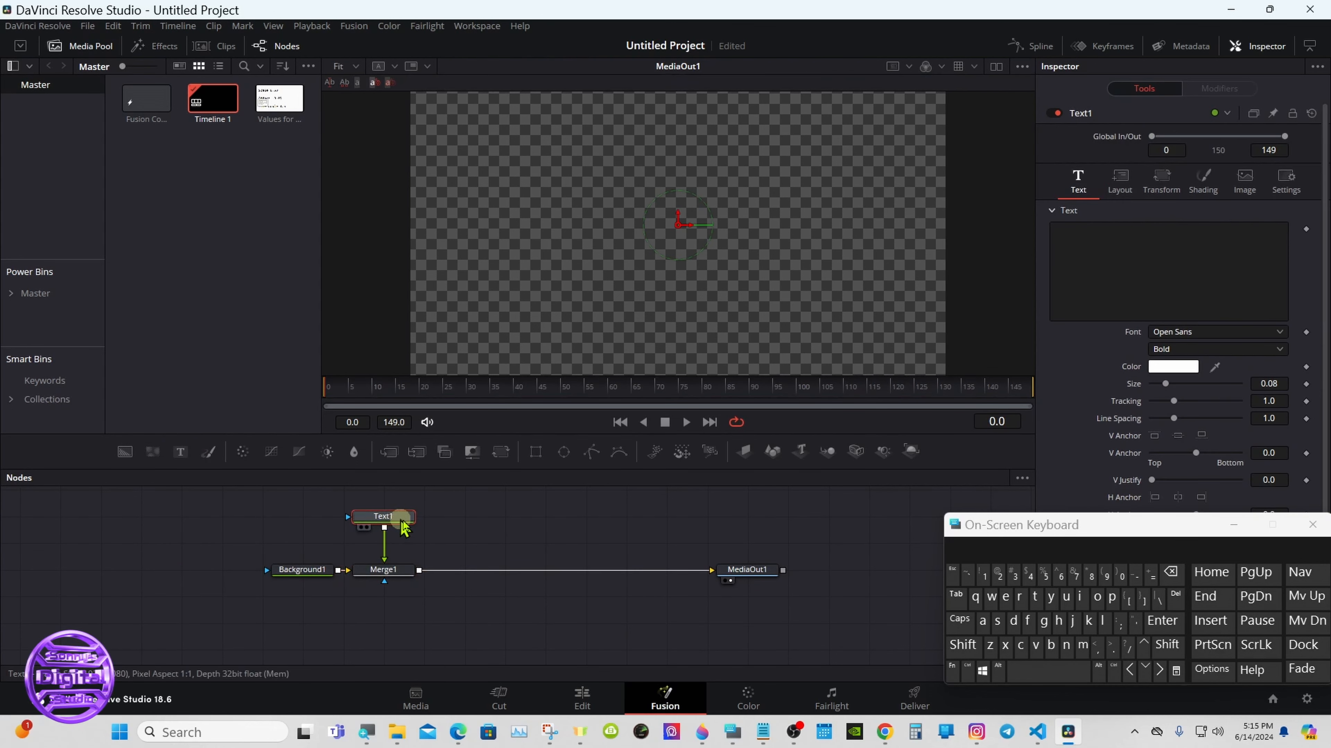
Step: Enter "DaVinci" as the first line of the Text1 node's text and start a second line
left_click_drag(1014, 524, 735, 518)
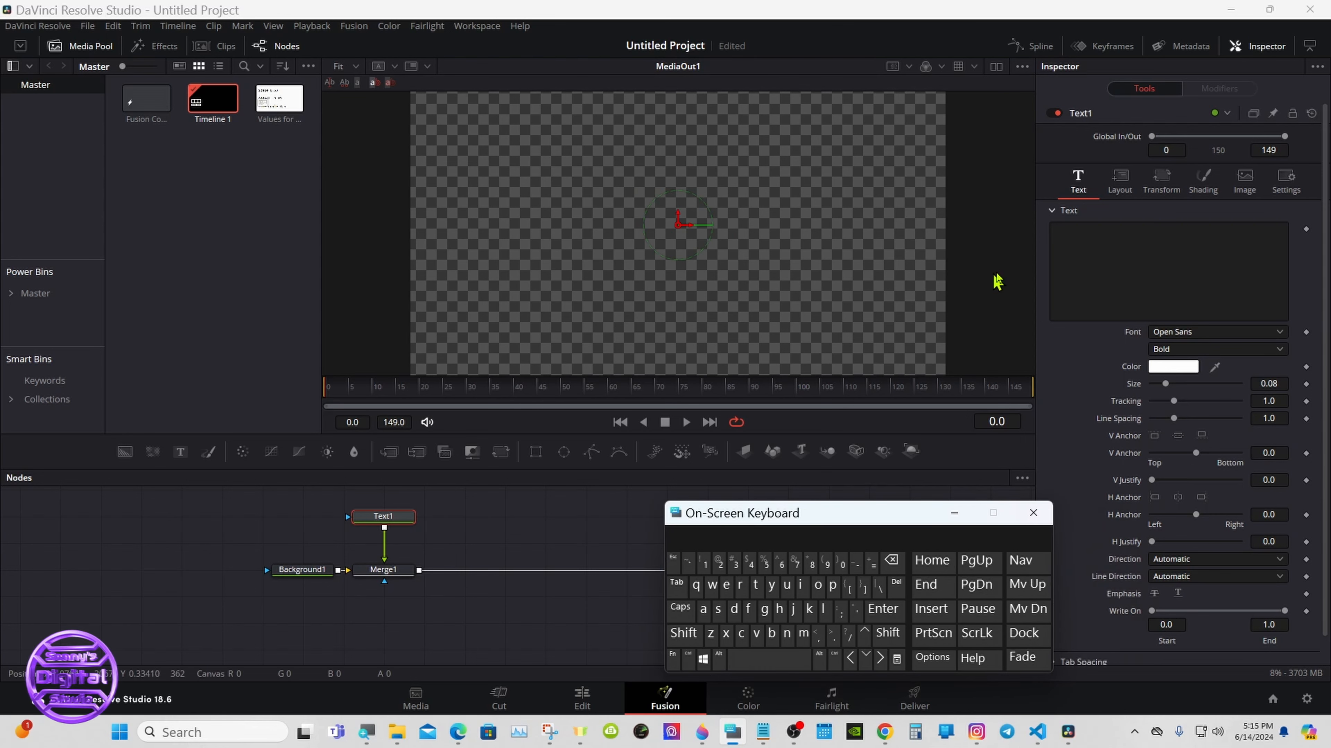
left_click(1058, 257)
left_click(701, 633)
left_click(734, 609)
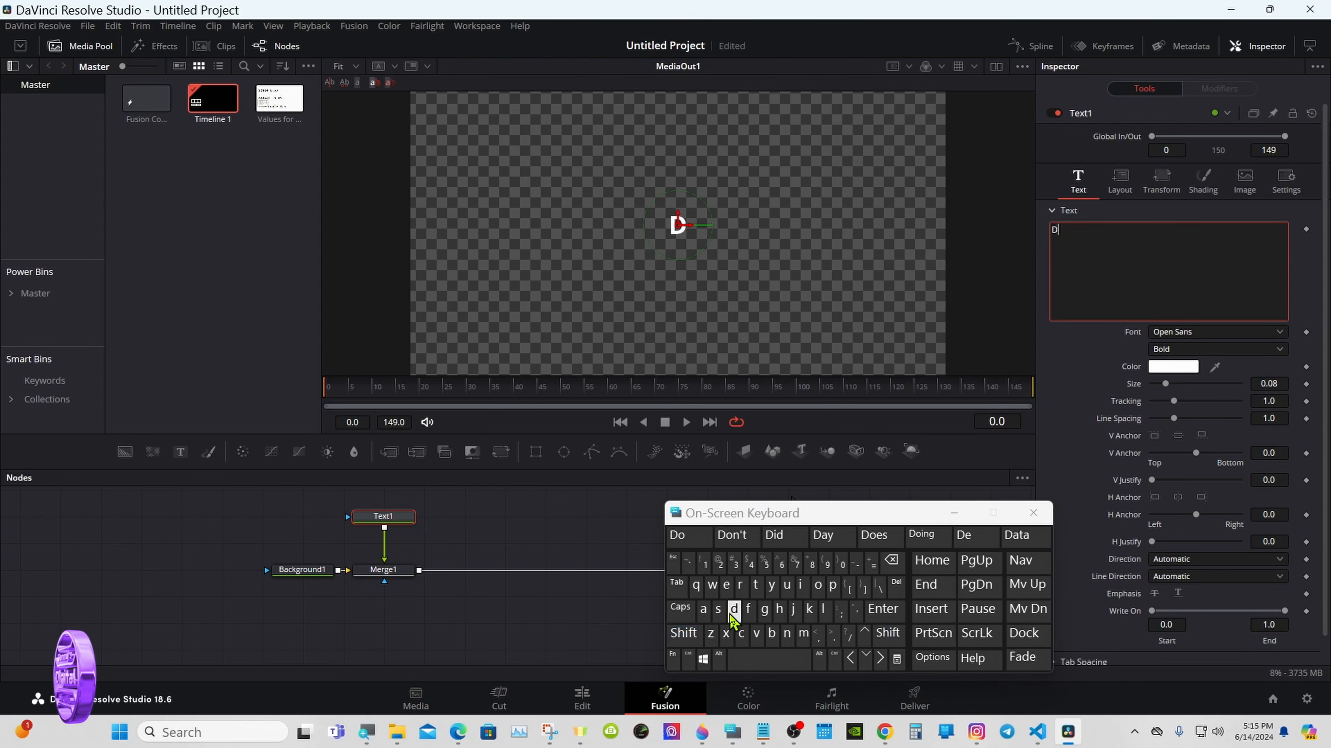
left_click(703, 609)
left_click(691, 634)
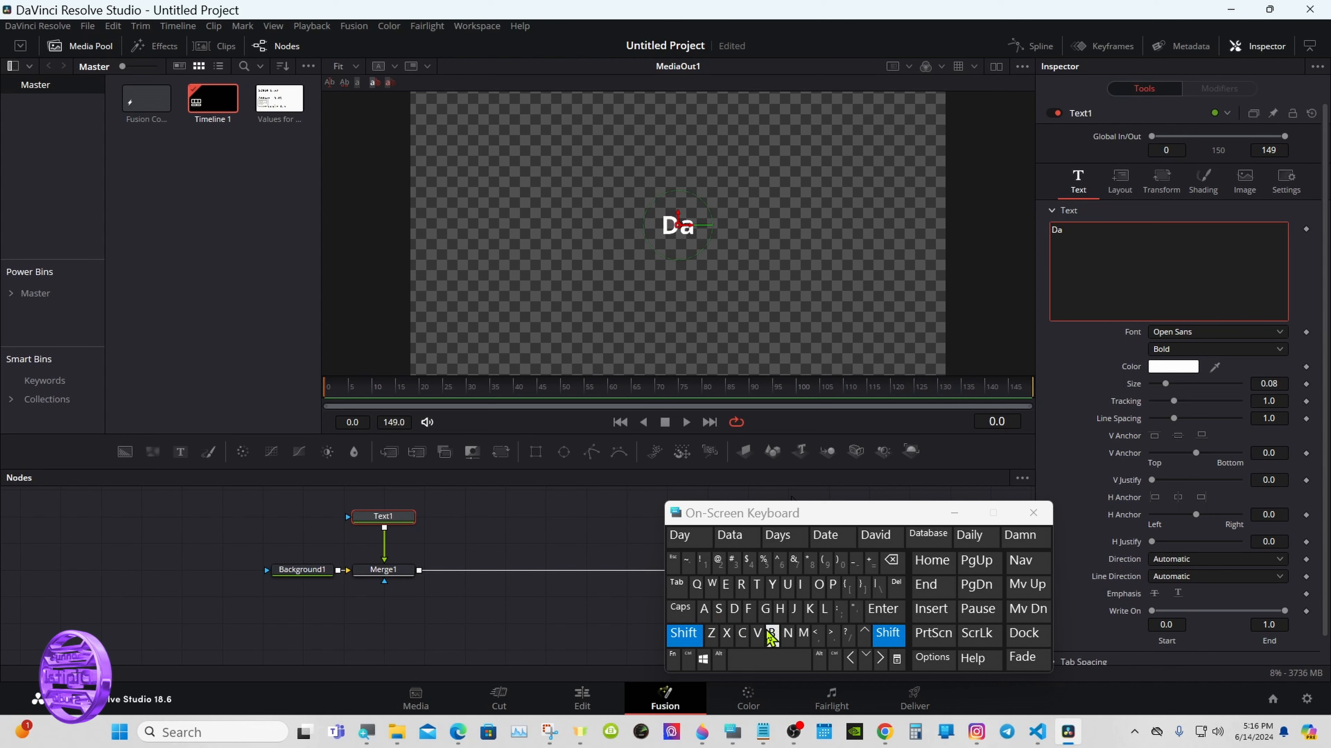
left_click(756, 634)
left_click(802, 586)
left_click(786, 633)
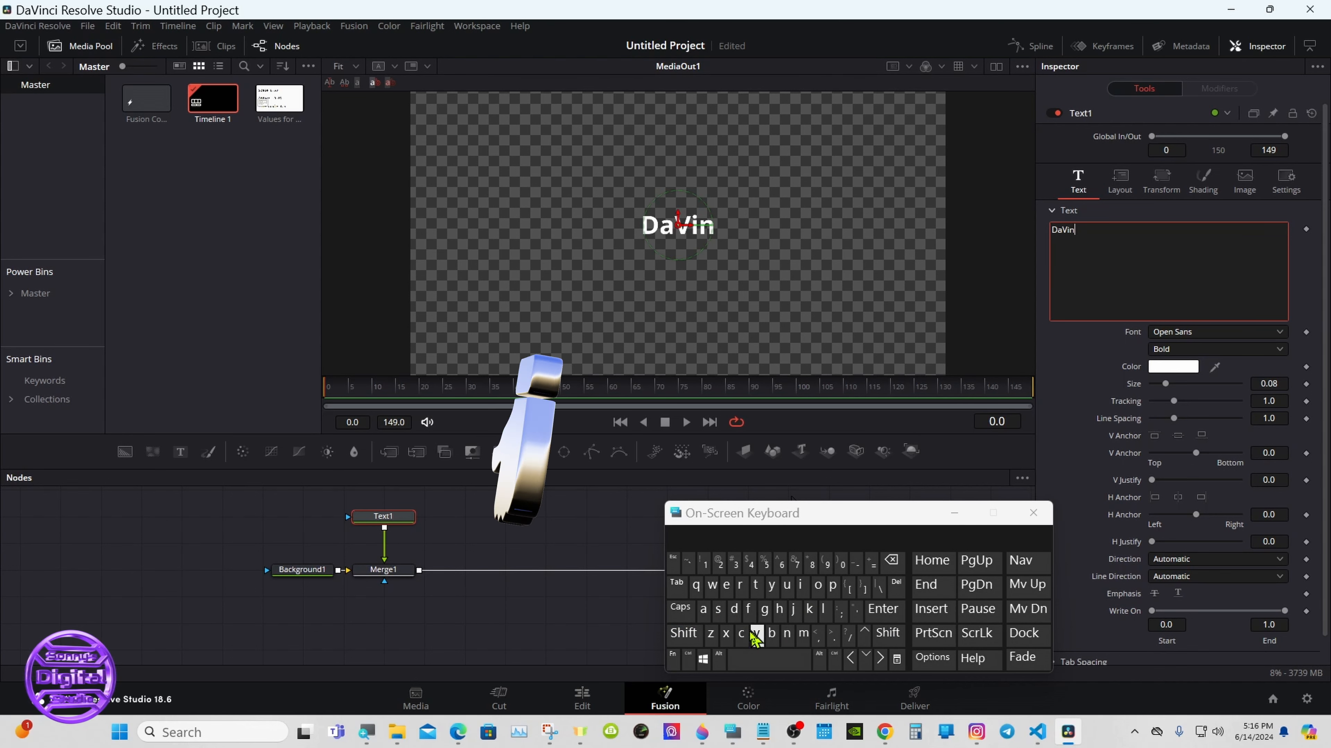
left_click(741, 633)
left_click(802, 586)
left_click(883, 608)
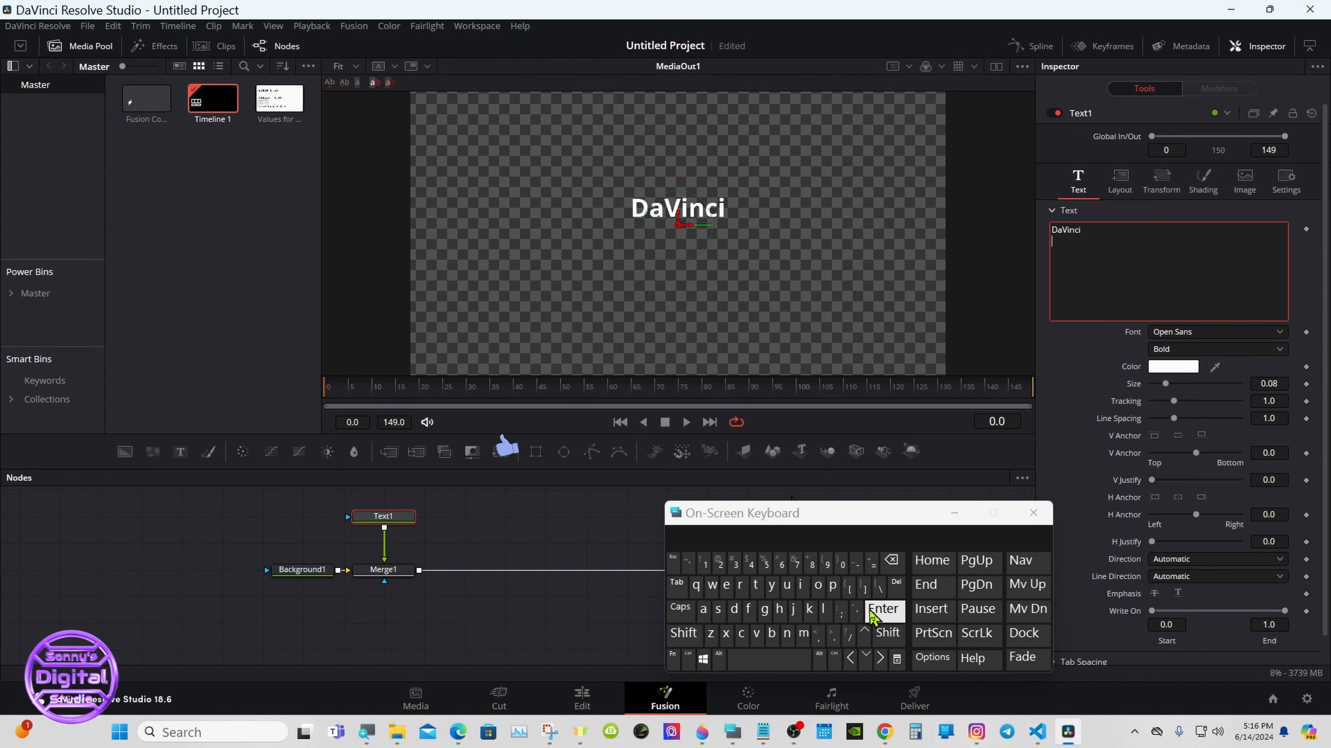
Step: Enter "Resolve" as the second line of Text1, without a trailing space
left_click(690, 633)
left_click(741, 584)
left_click(726, 584)
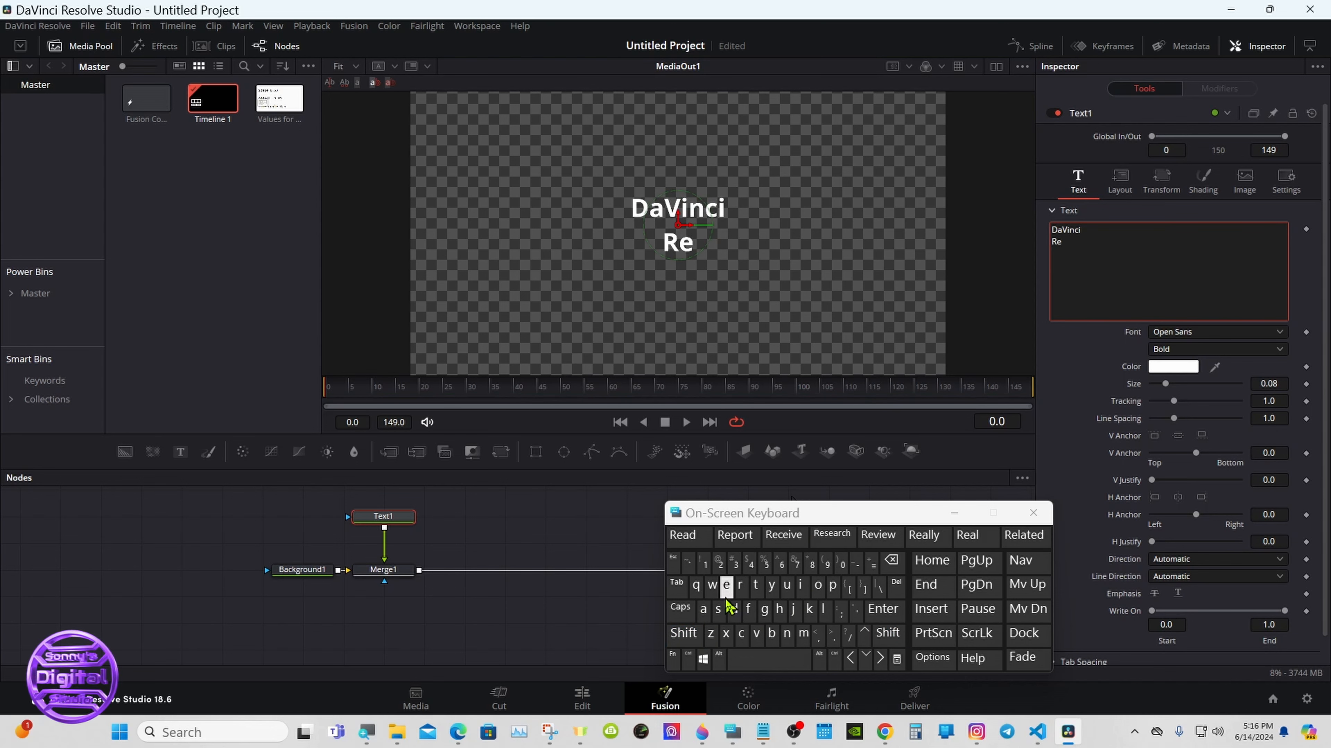
left_click(717, 608)
left_click(817, 585)
left_click(831, 535)
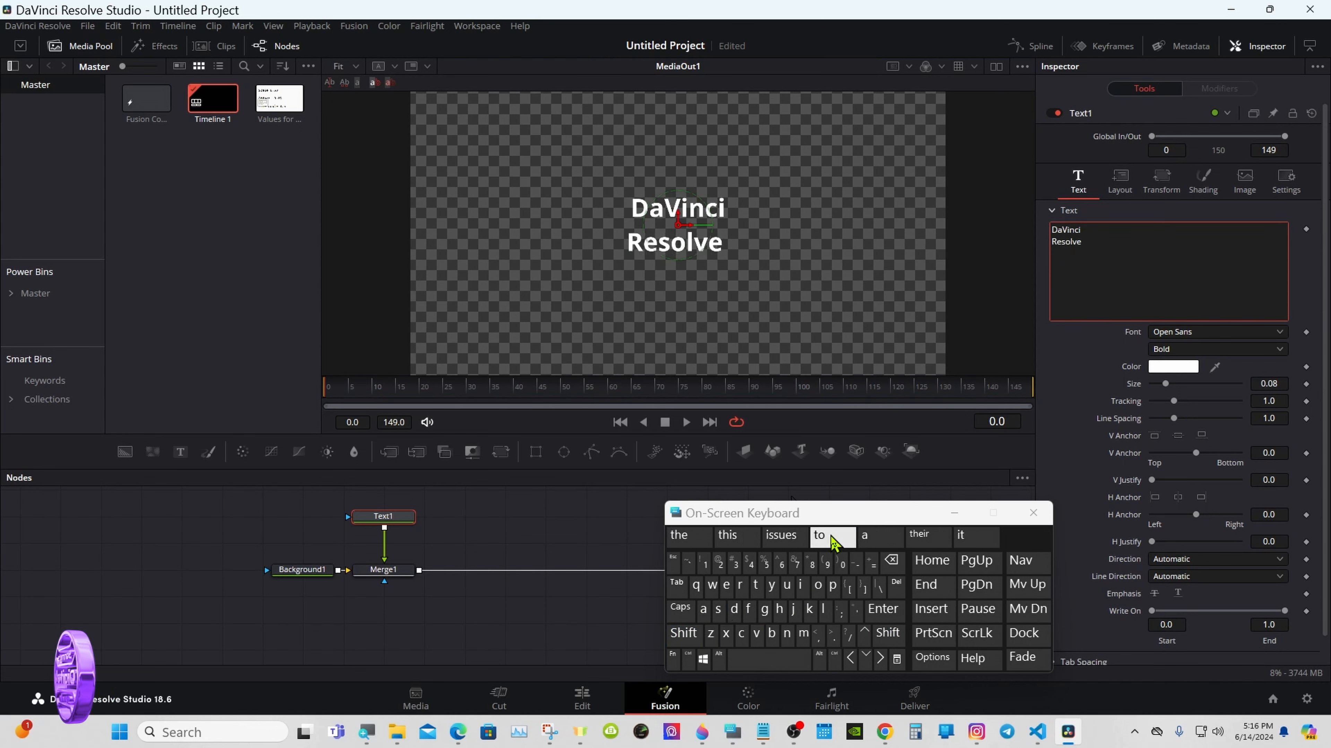
left_click(891, 560)
left_click_drag(885, 518, 817, 528)
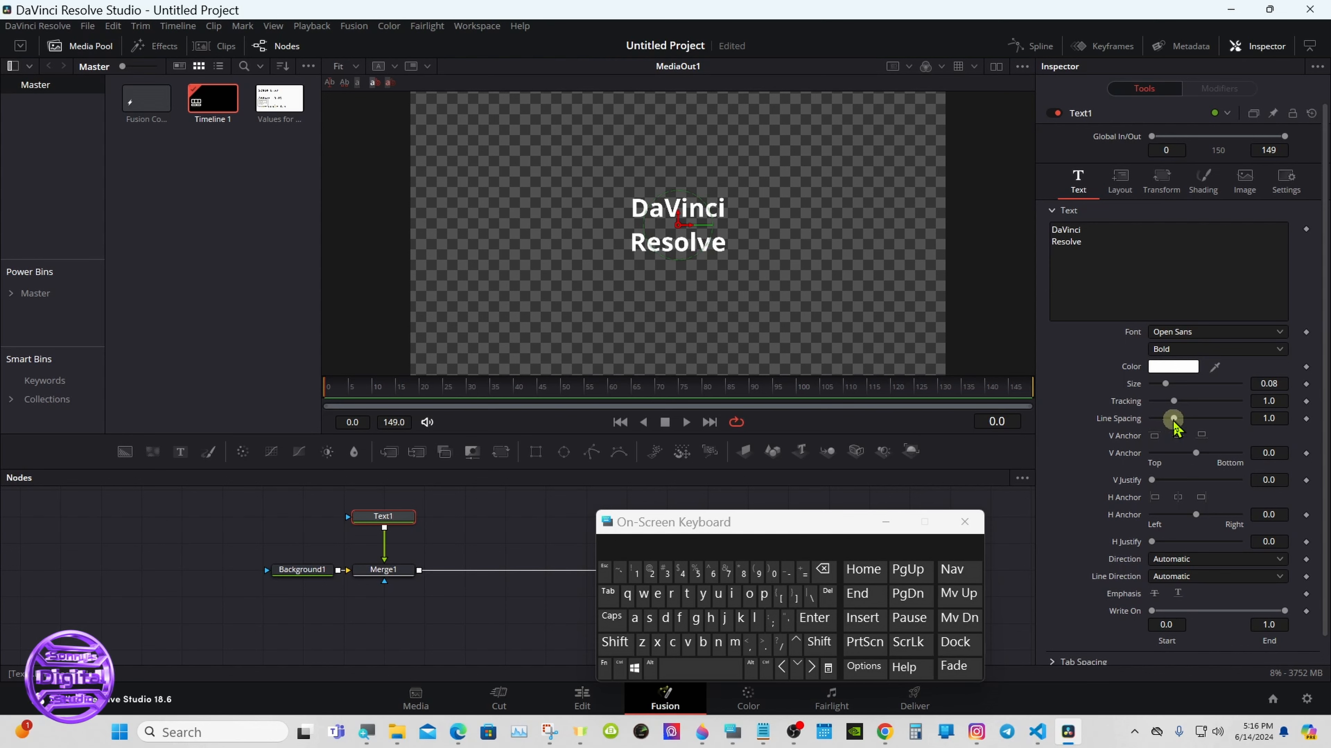
Step: Style Text1 with line spacing 0.882, colour #55aaff and a left horizontal anchor
left_click_drag(1173, 419, 1169, 419)
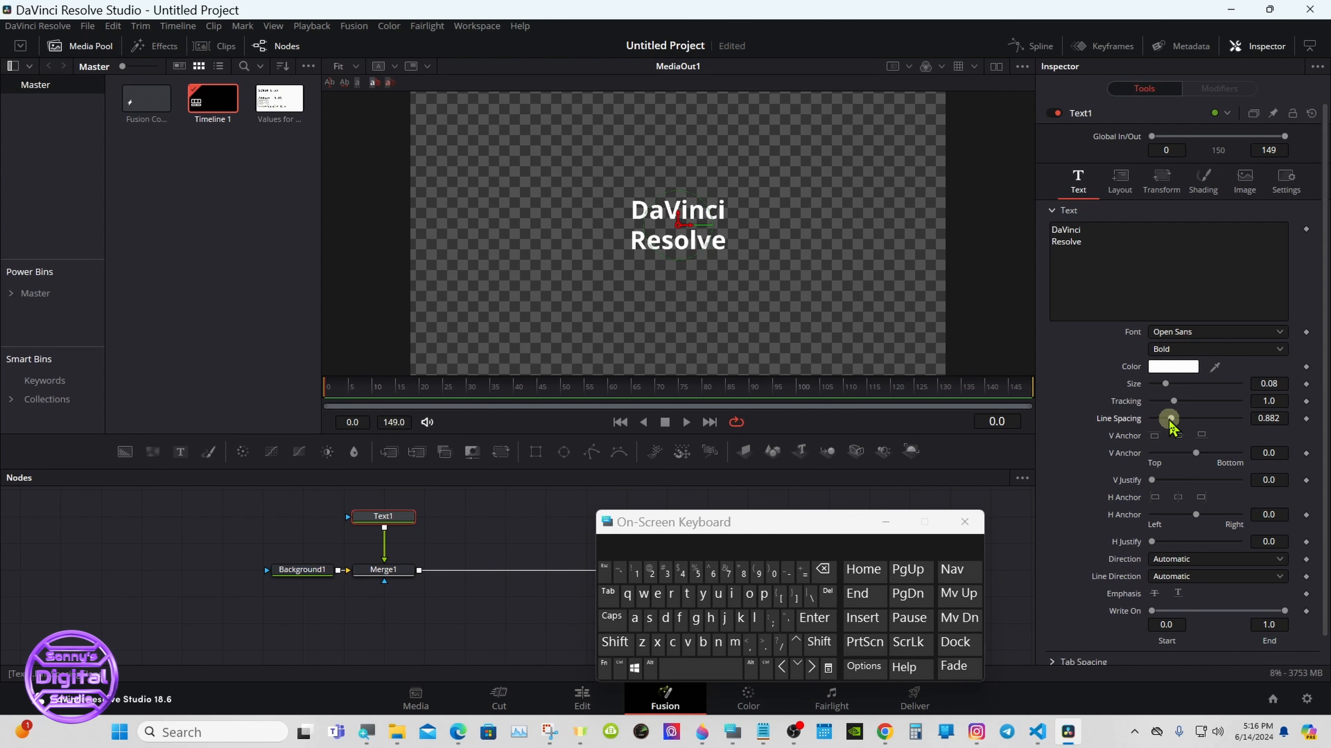
left_click(1173, 368)
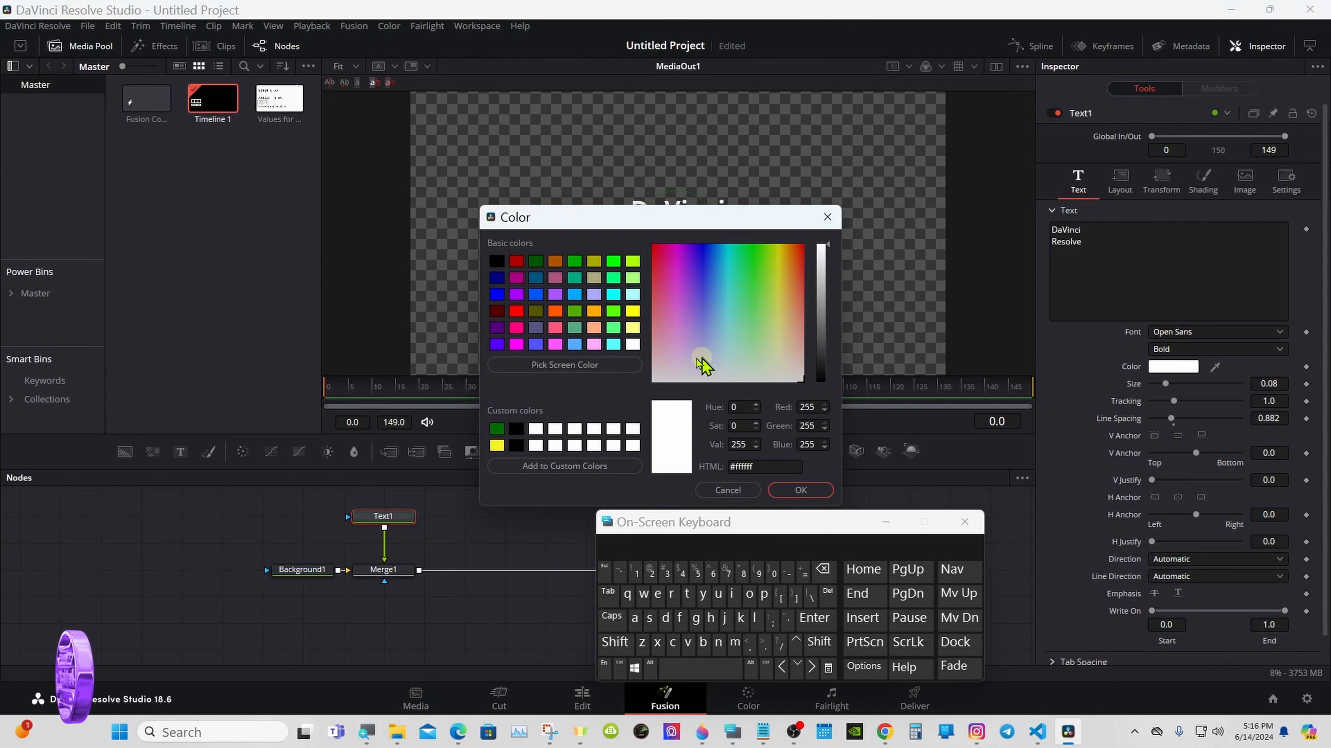
left_click(576, 345)
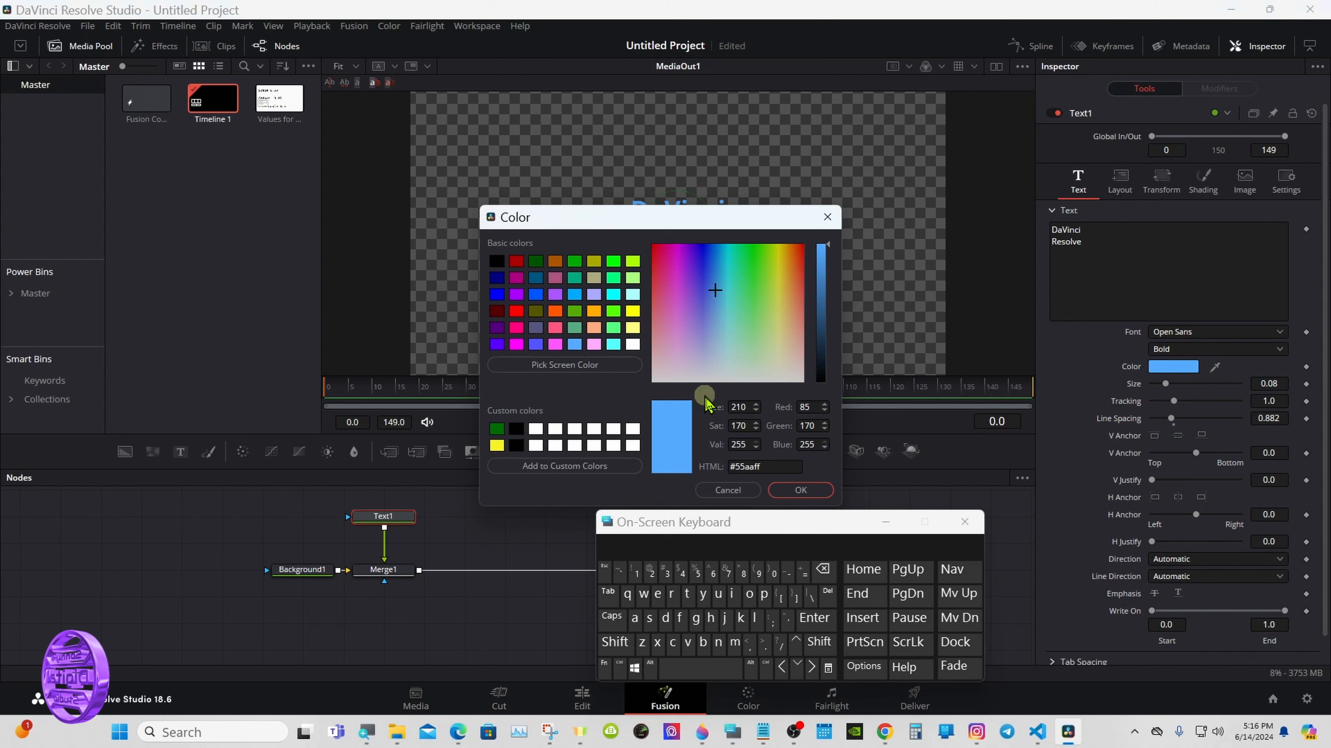
left_click(793, 491)
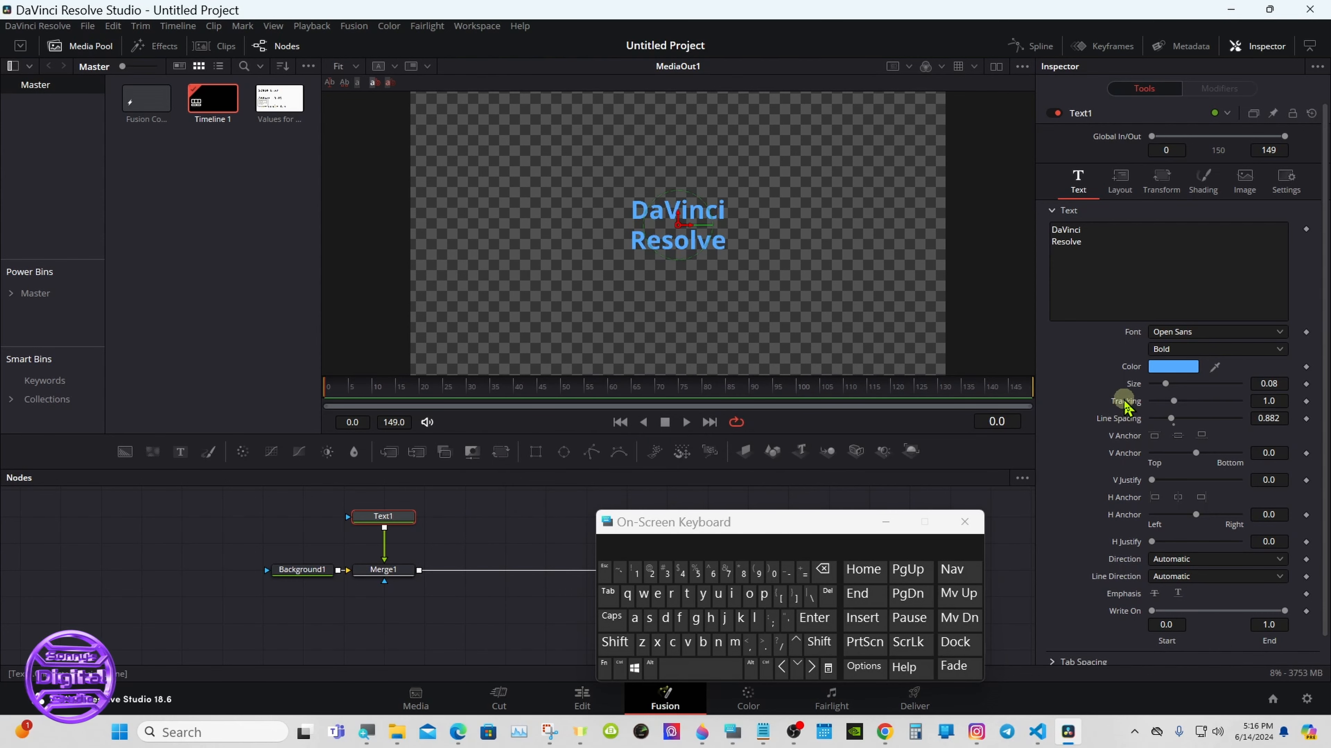
left_click(1155, 497)
left_click_drag(751, 524, 891, 520)
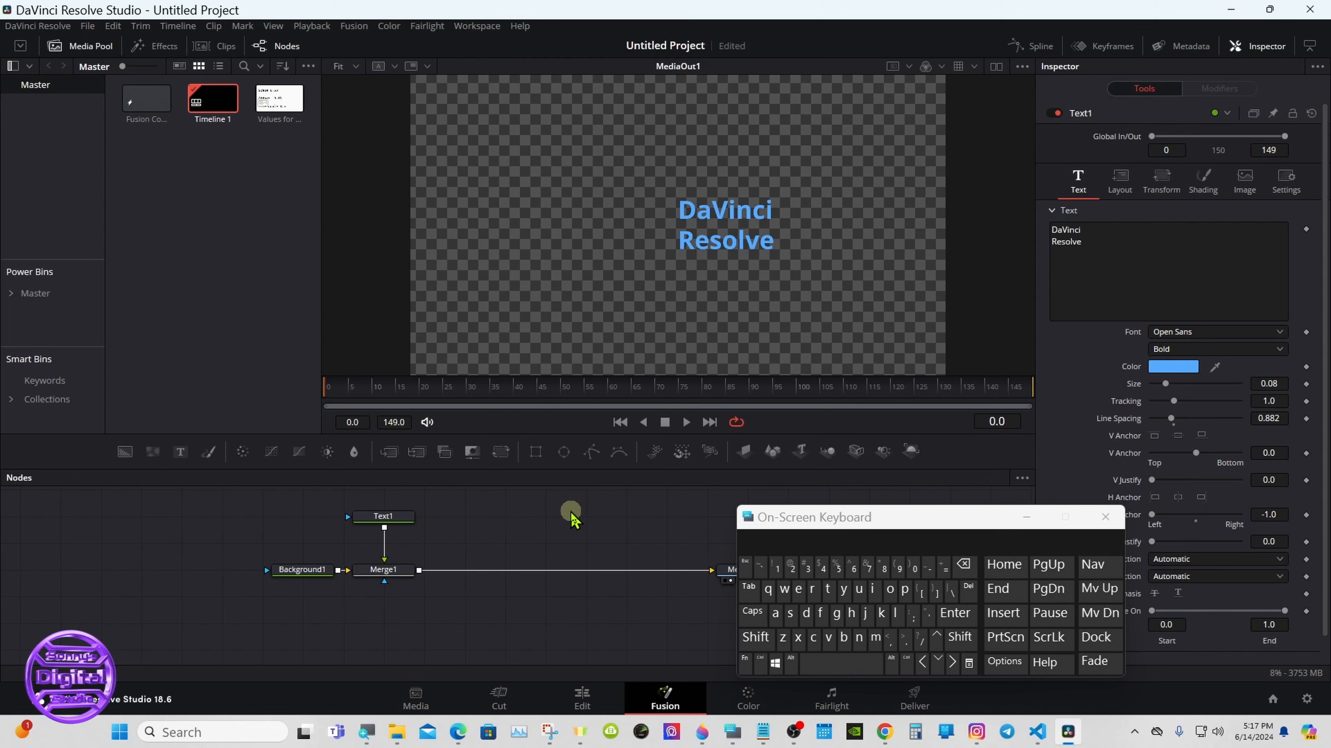
Step: Add a Loader node with the image Resolve 2.png and merge it over the output of Merge1
left_click(757, 638)
left_click(848, 664)
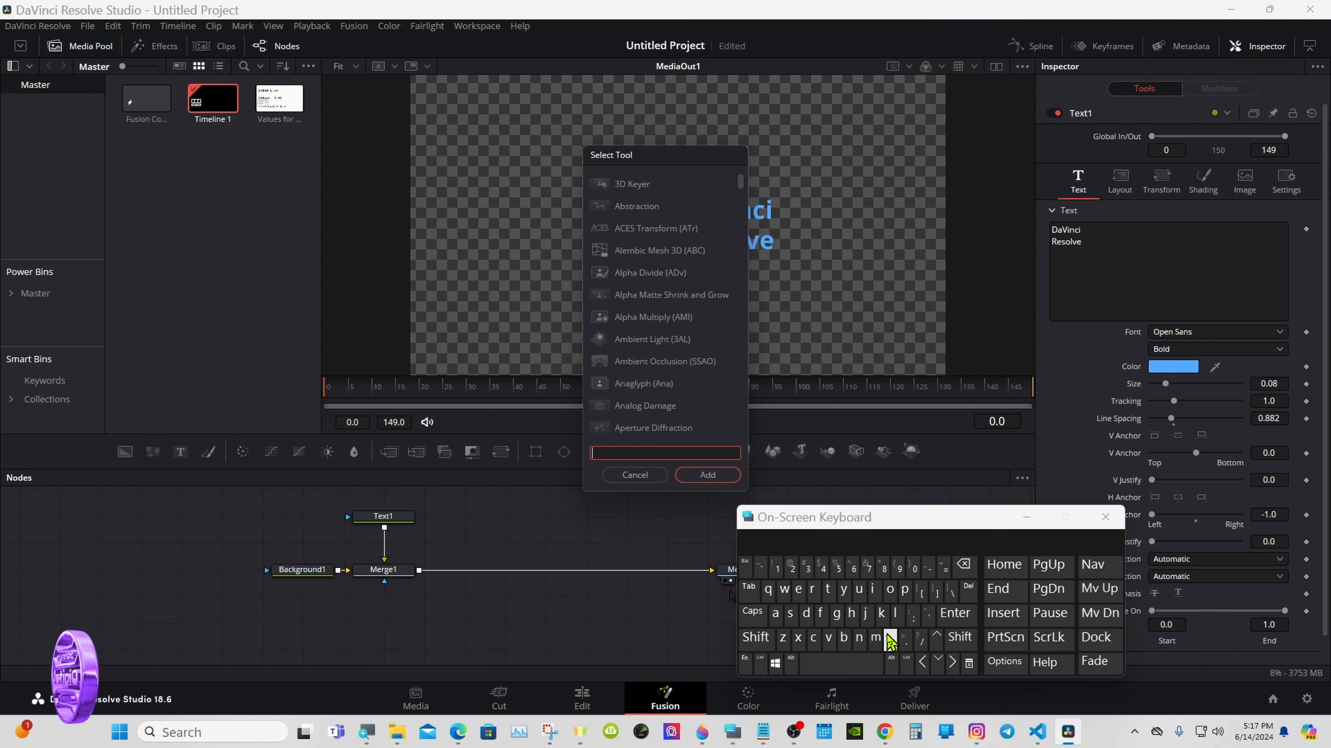
left_click(895, 613)
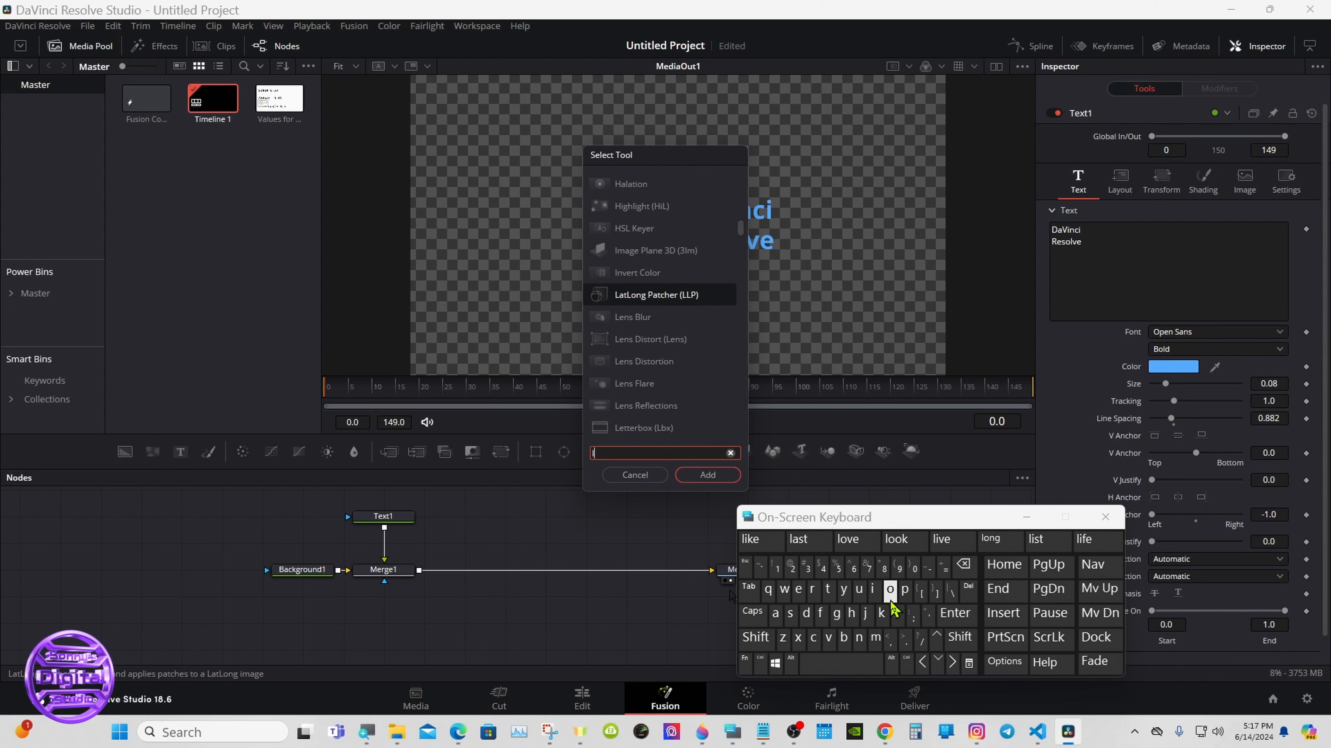
left_click(889, 589)
left_click(646, 294)
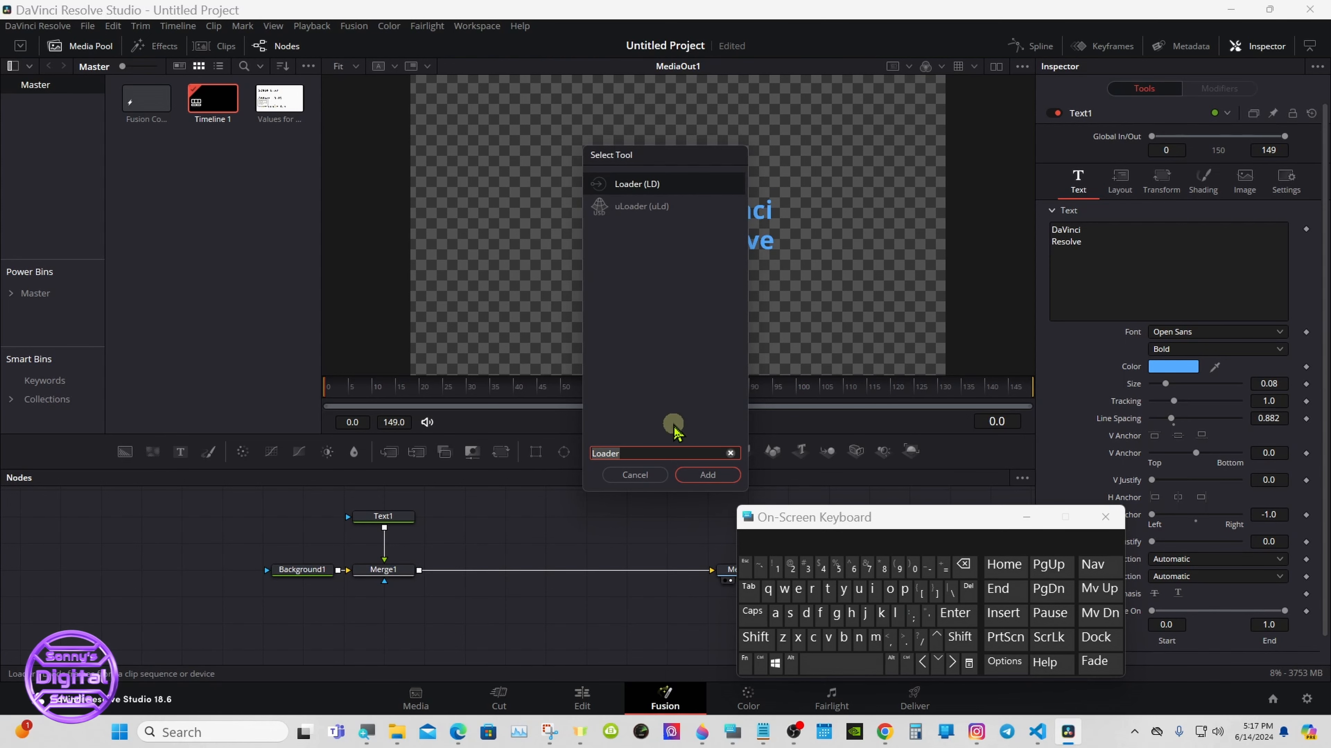
left_click(690, 476)
double_click(810, 437)
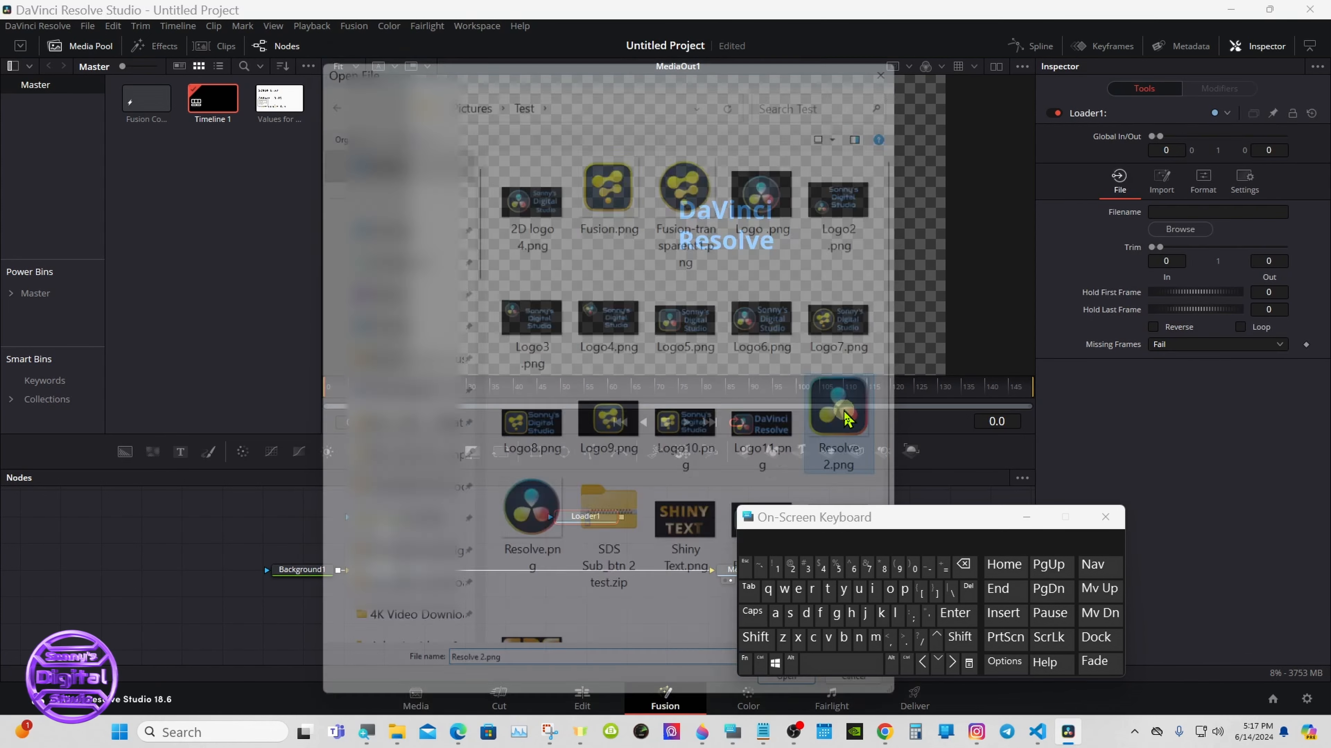
left_click(502, 519)
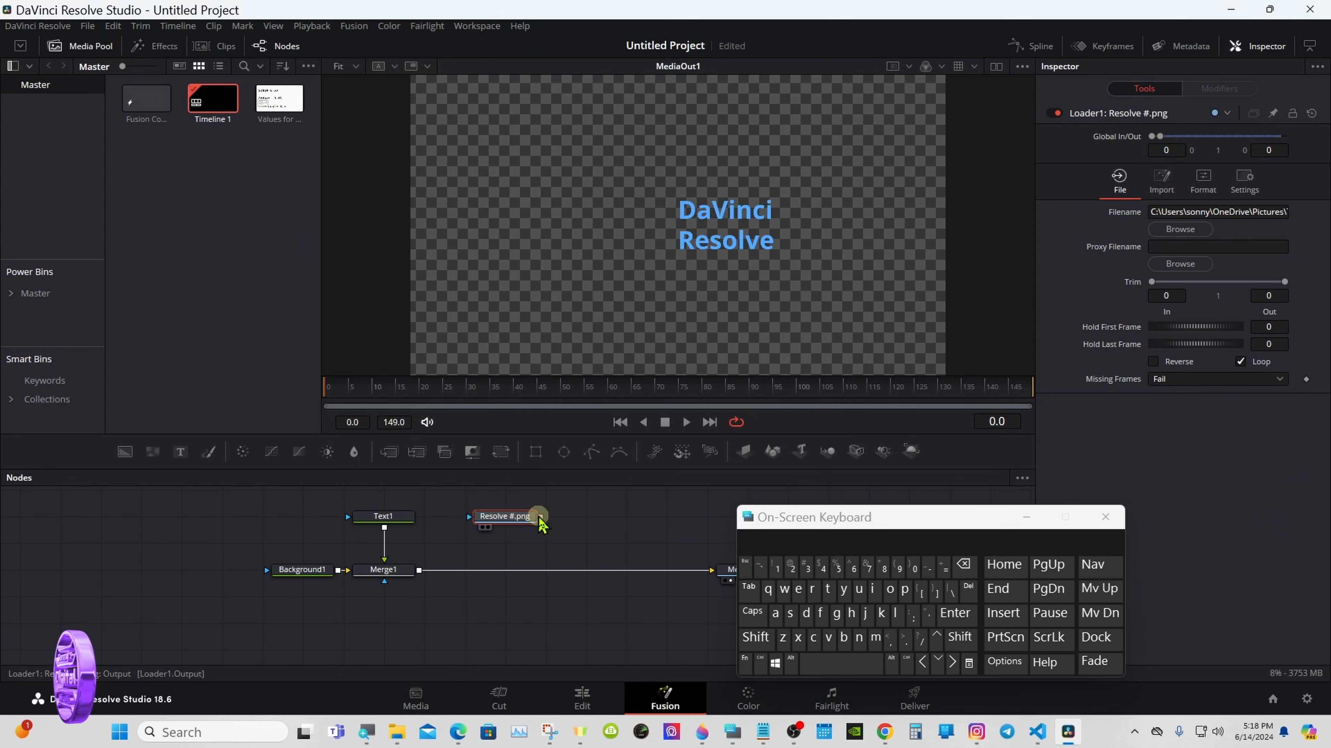
left_click_drag(539, 519, 422, 570)
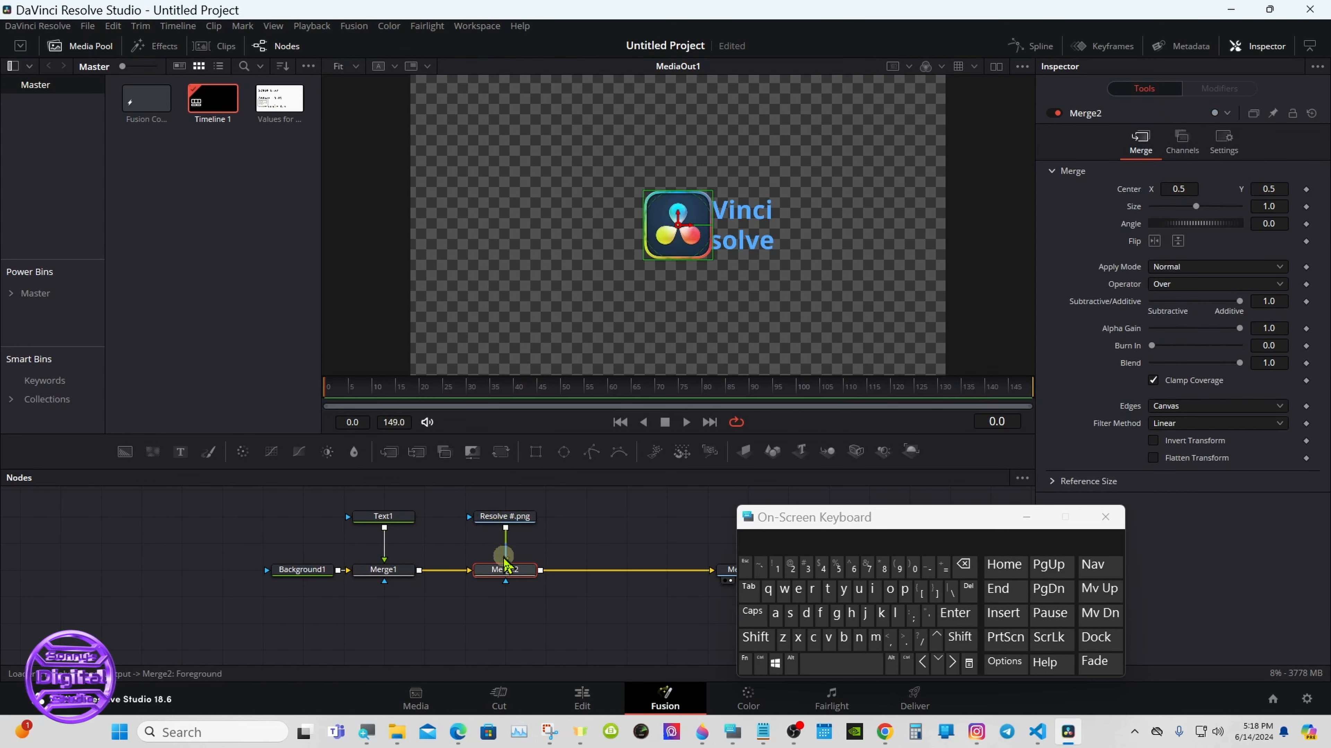
Step: Set the Merge2 size to 0.83 and apply an XY Path modifier to its center
left_click_drag(818, 524, 800, 517)
left_click_drag(1195, 206, 1187, 206)
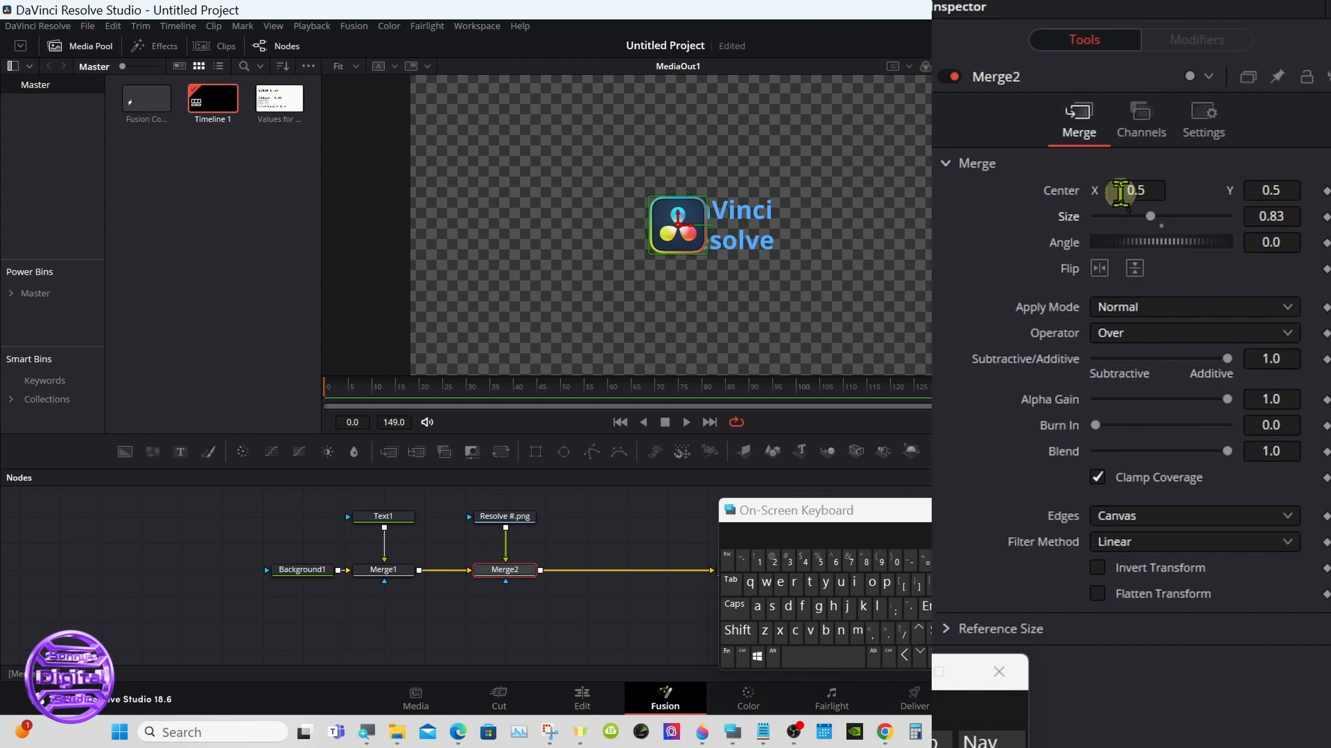
right_click(1072, 193)
left_click(1081, 235)
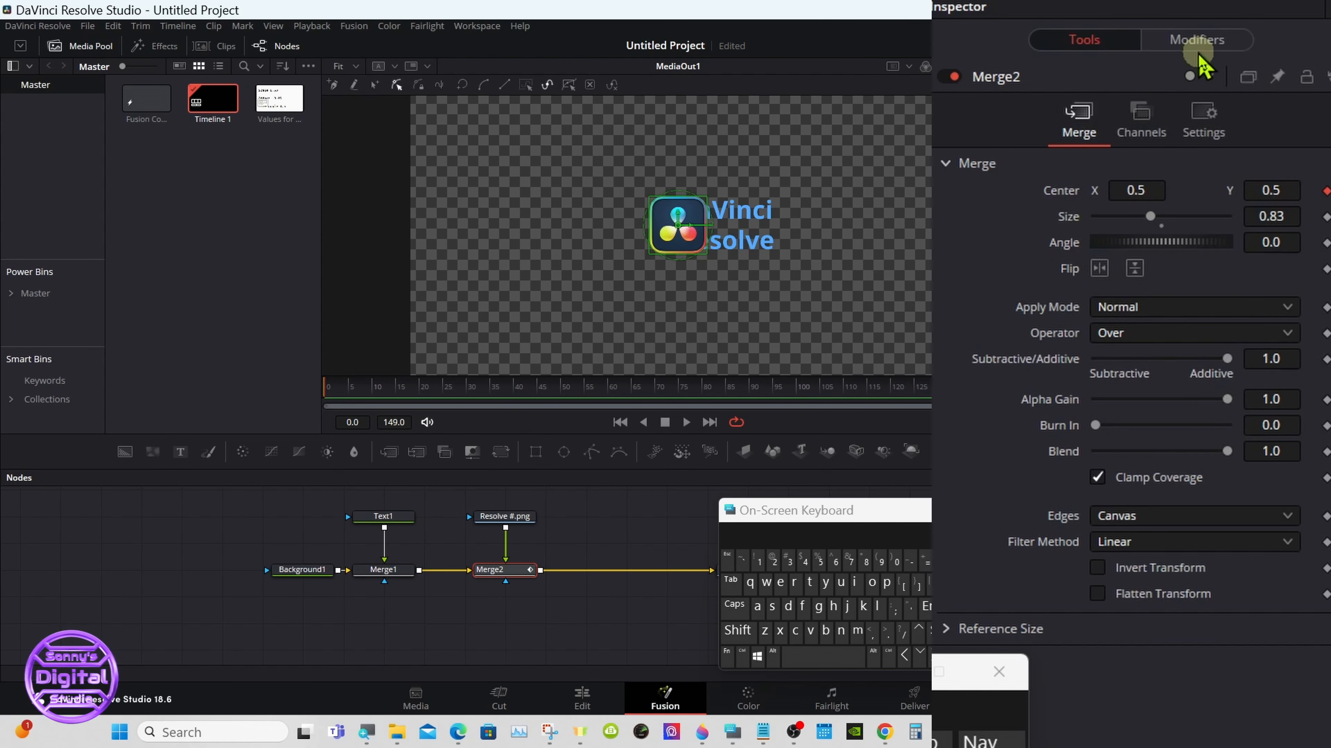
Step: Apply an Anim Curves modifier to the X value of Merge2's XY Path
left_click(1197, 42)
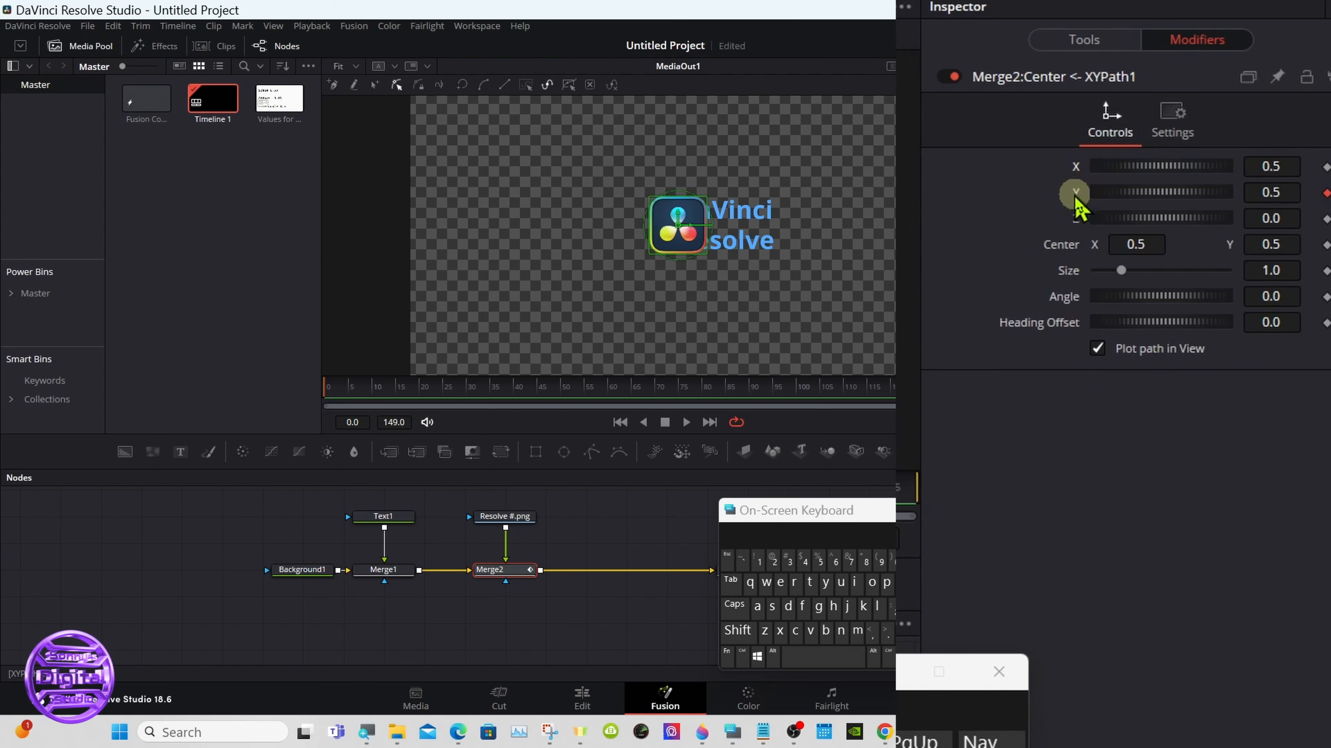
right_click(1075, 172)
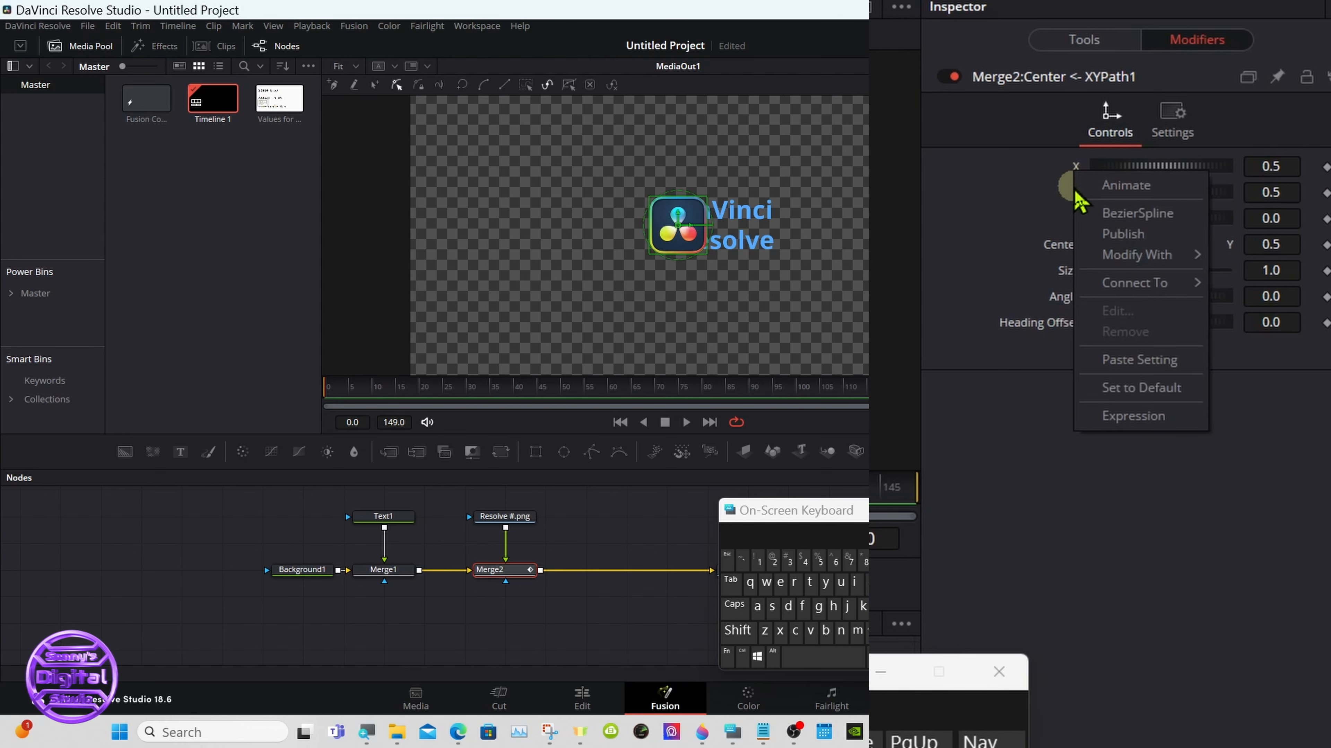
mouse_move(1129, 265)
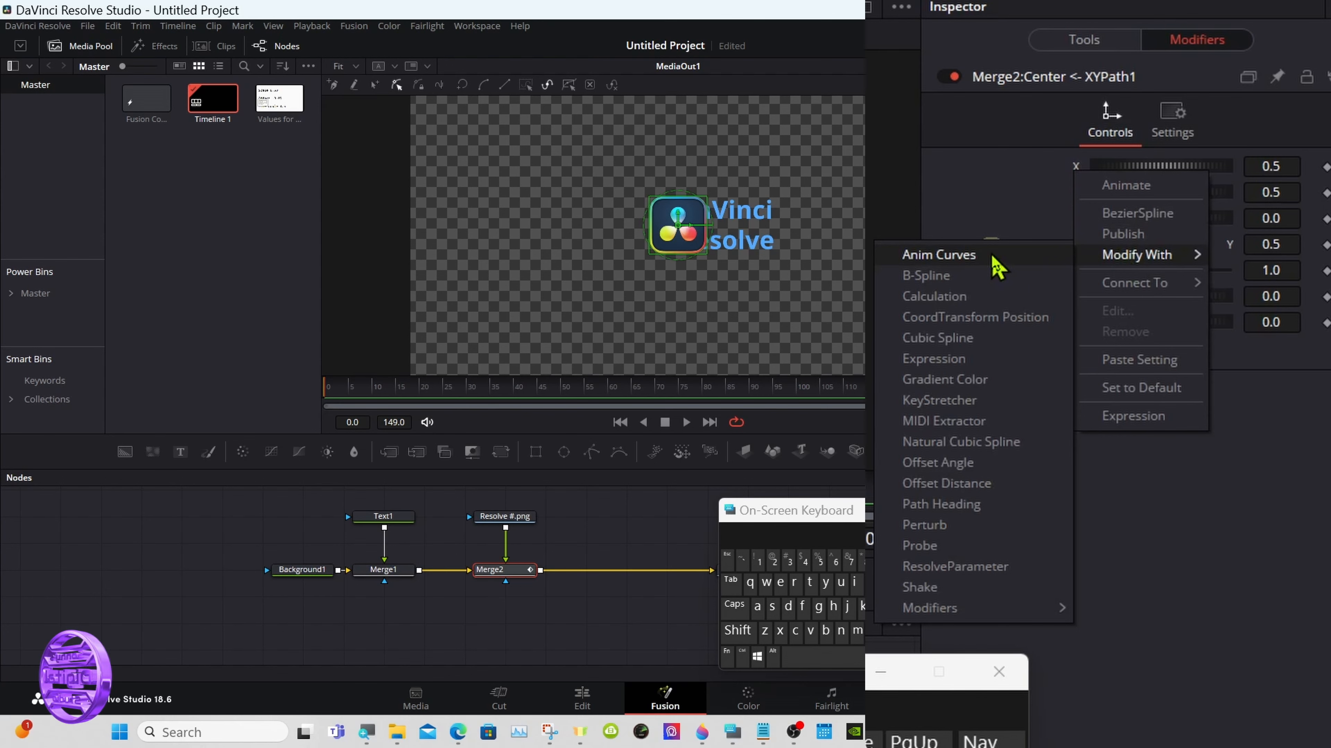
left_click(939, 255)
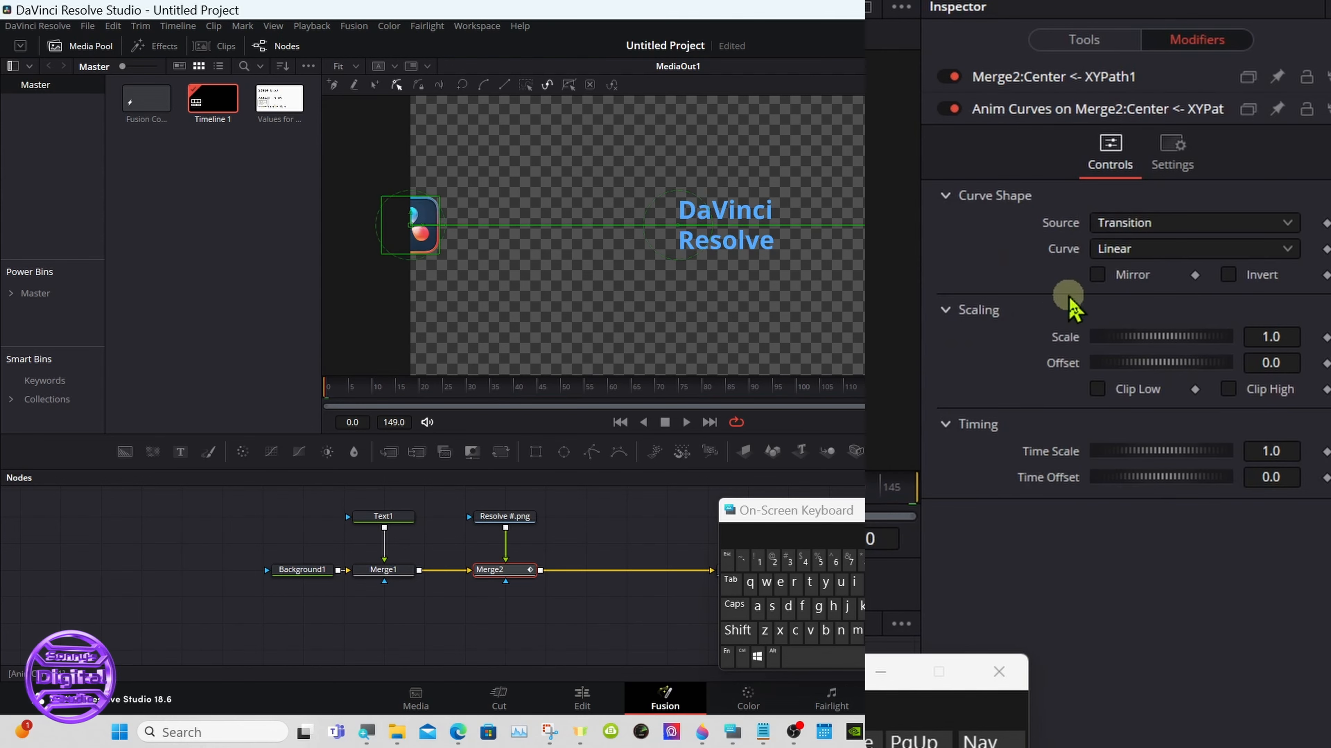
Step: Set the Anim Curves scale to 0.53 and its offset to -0.09
left_click(1278, 337)
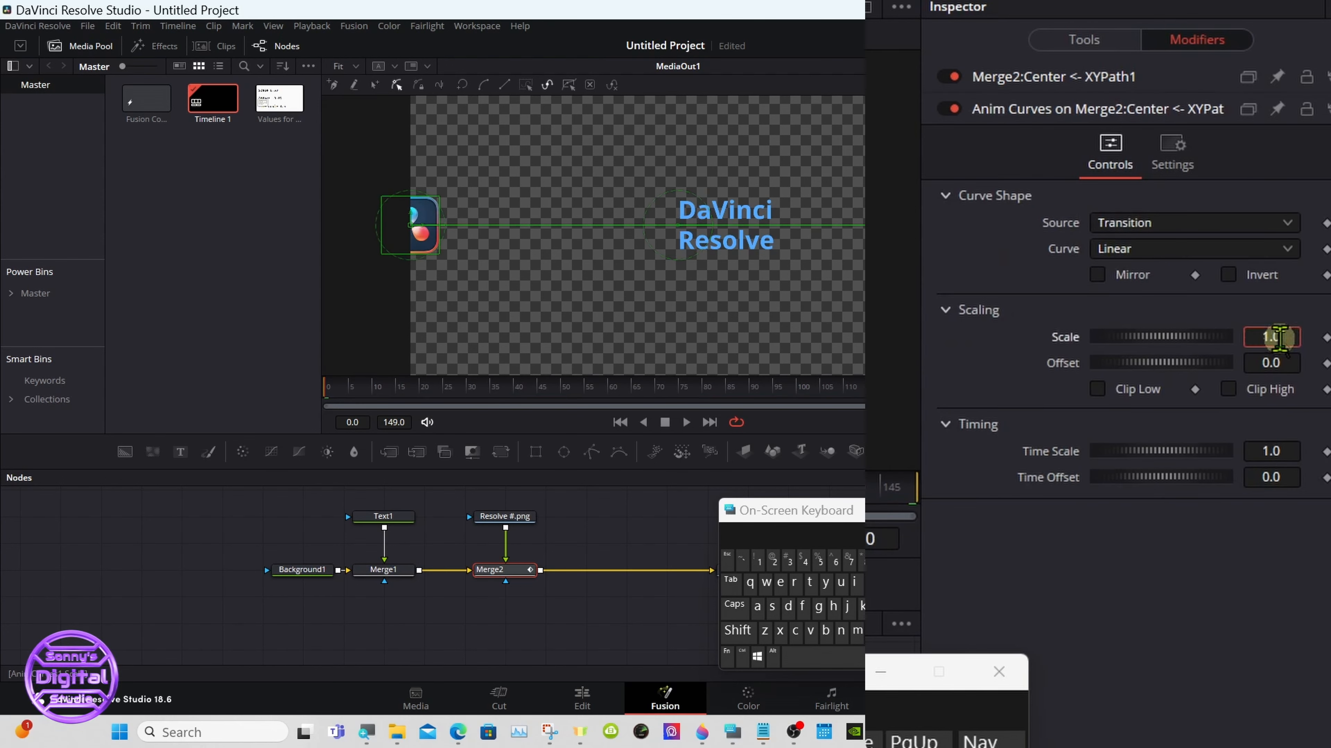
type("0.53")
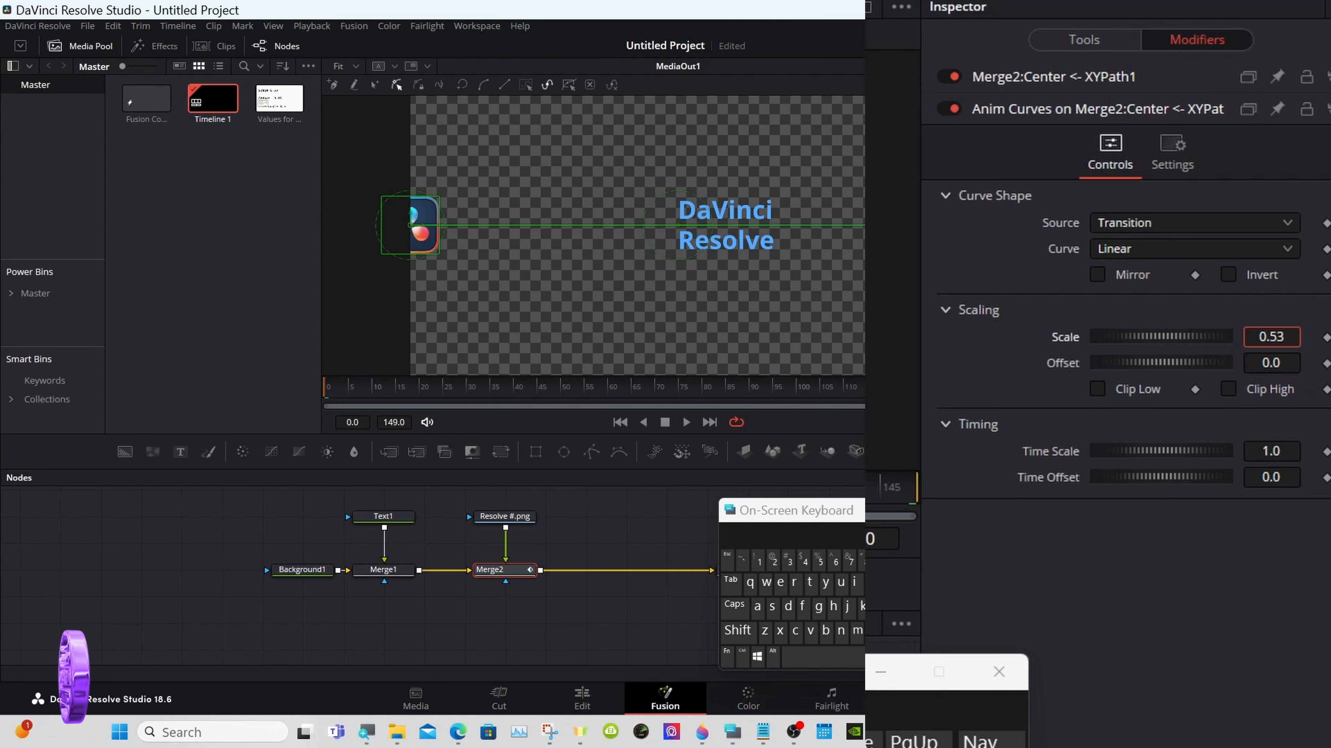
left_click(1271, 363)
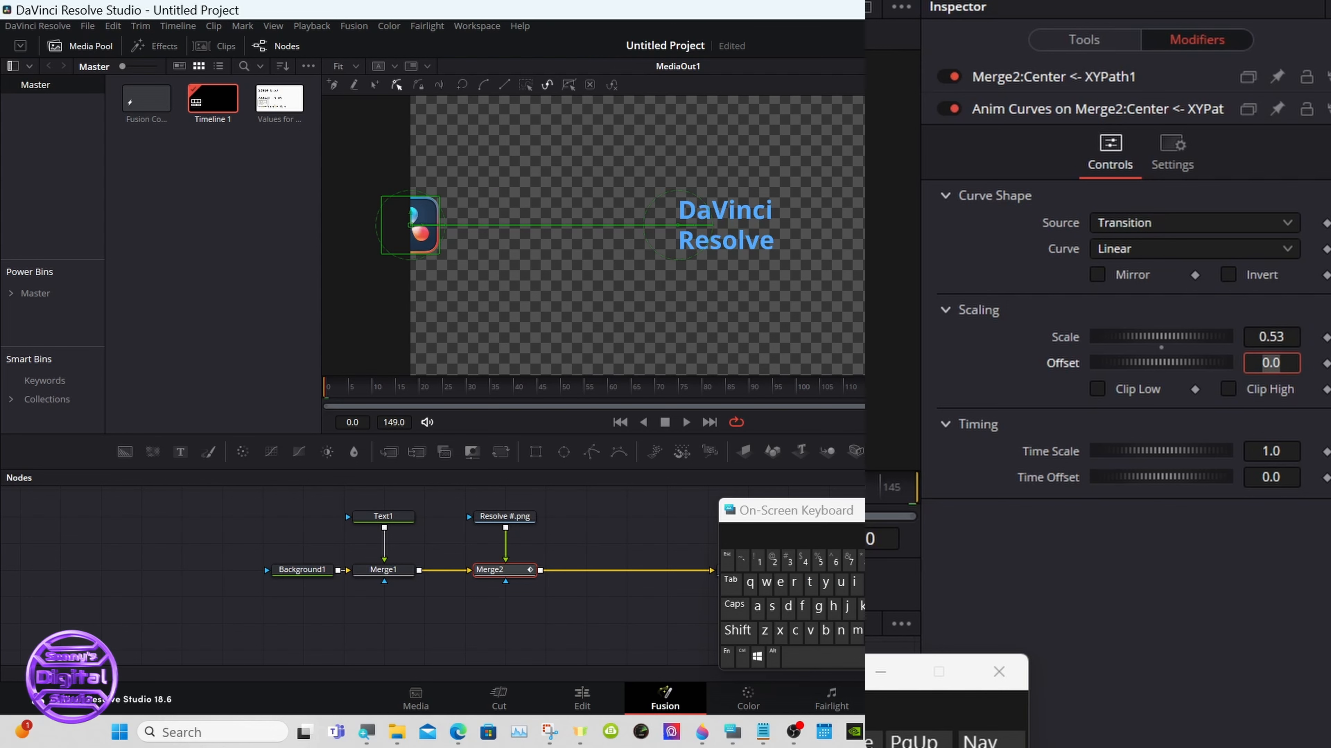
key("BackSpace")
key("BackSpace")
key("BackSpace")
type("-0")
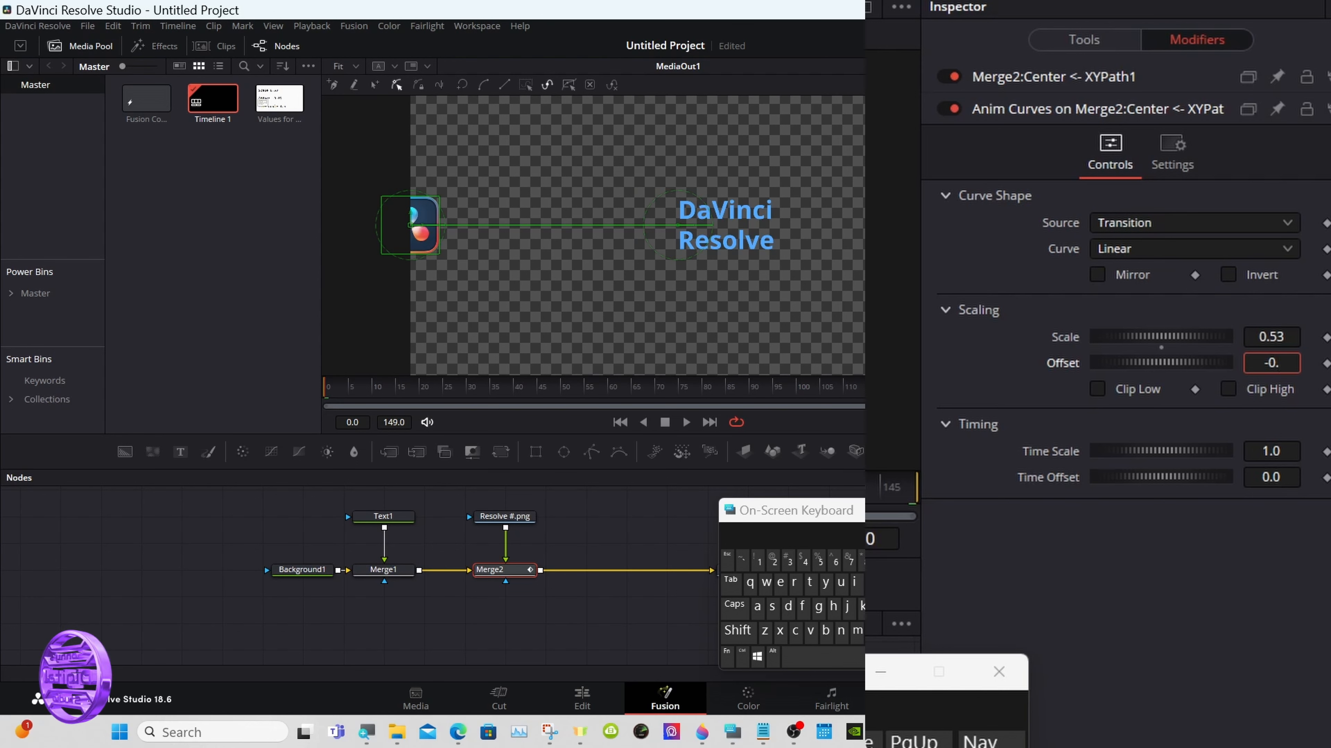
type("09")
key("Tab")
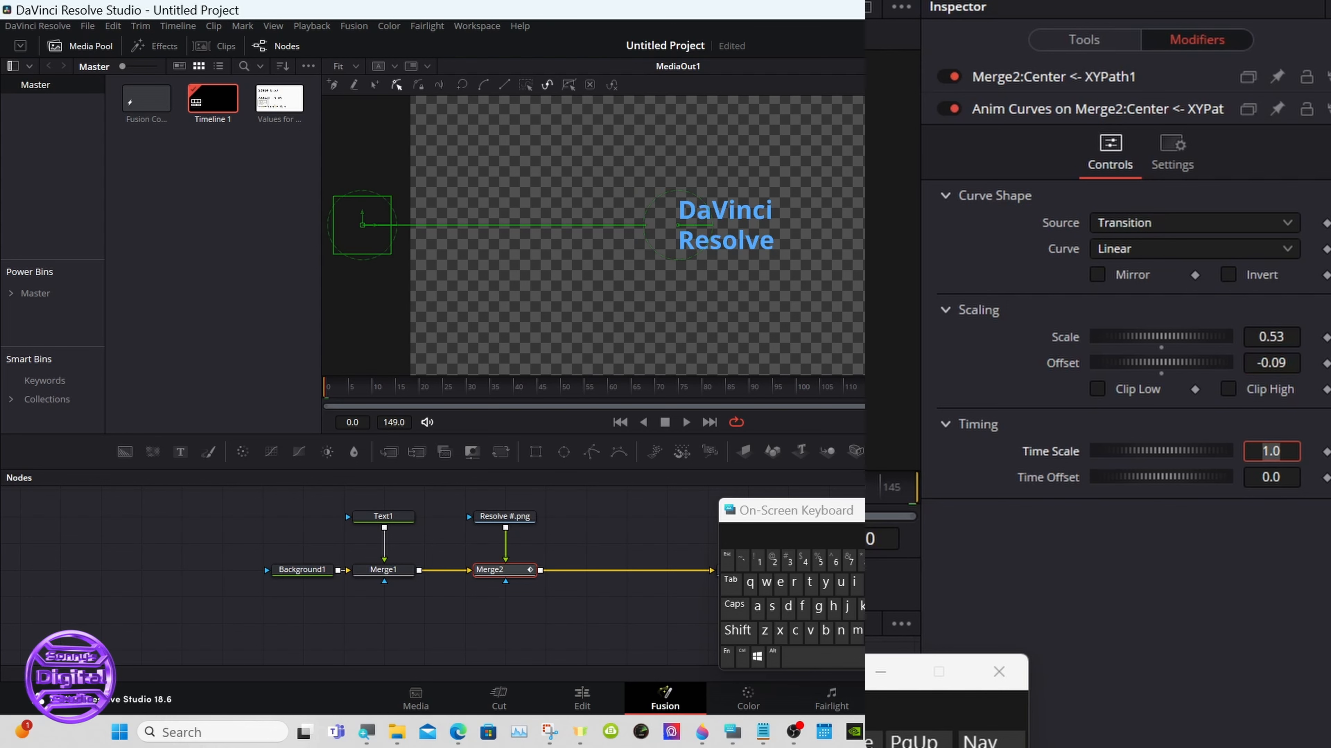
Step: Set the Anim Curves time scale to 3.5 and play back the logo movement to check it
type("3.5")
key("Tab")
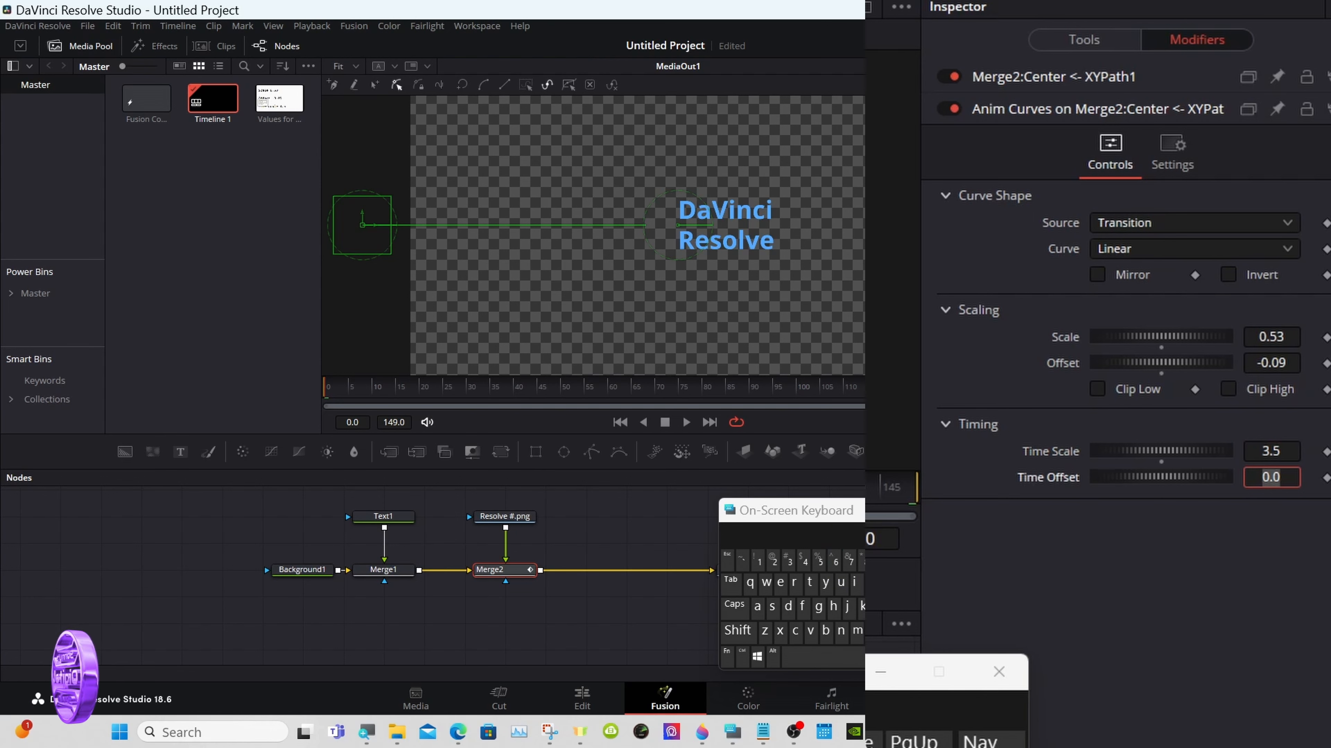
left_click(683, 423)
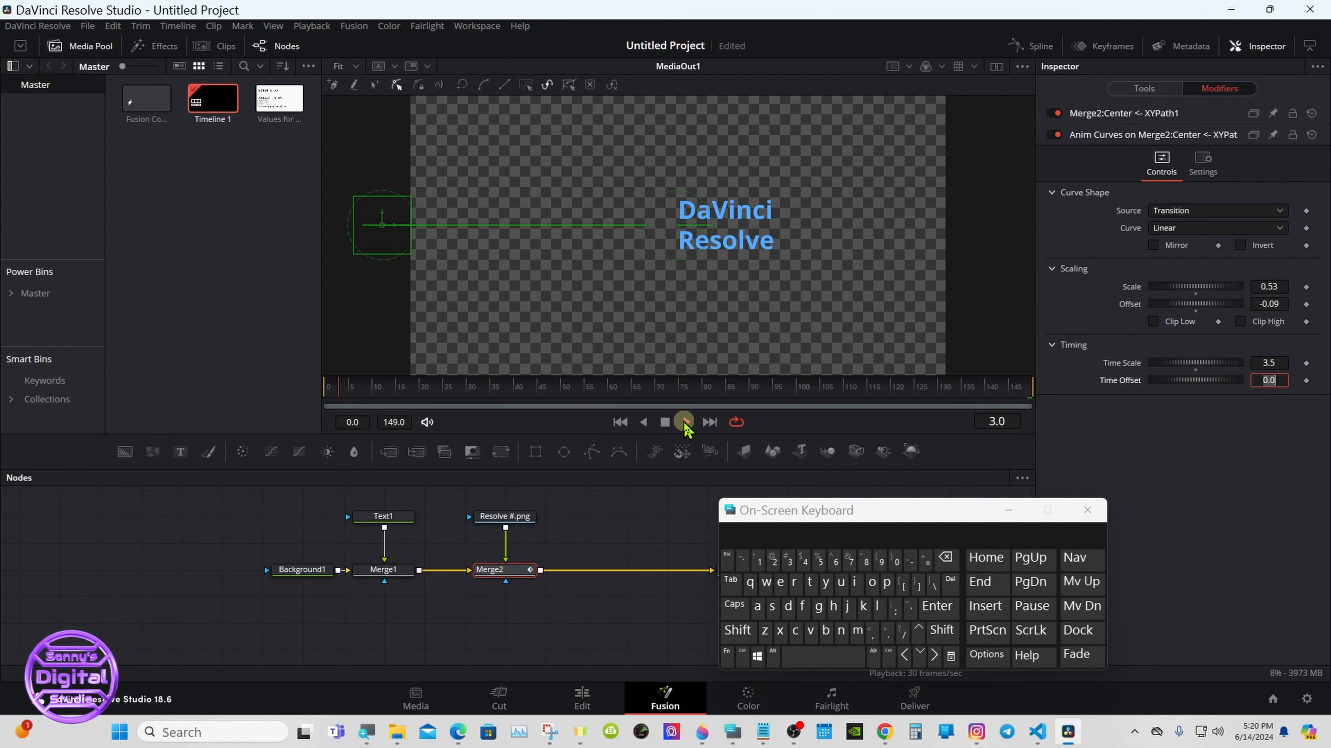
left_click(664, 424)
left_click(664, 424)
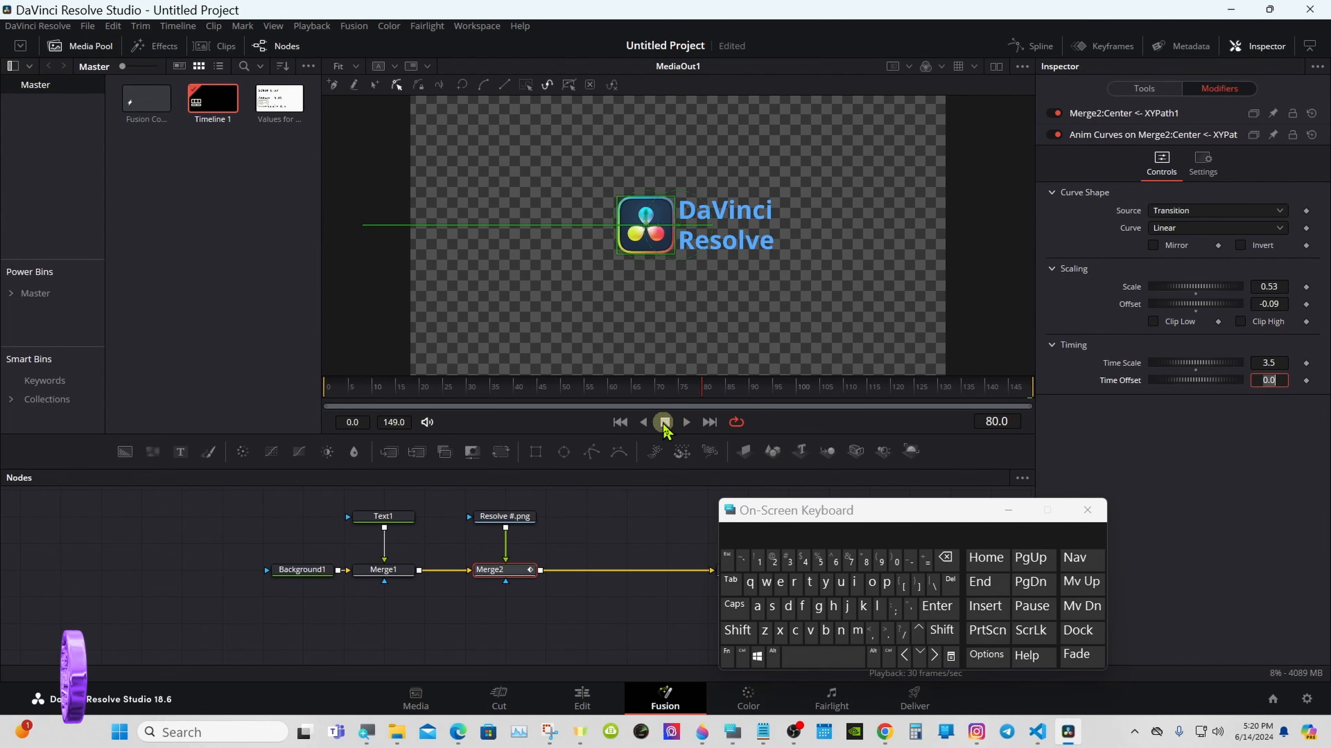
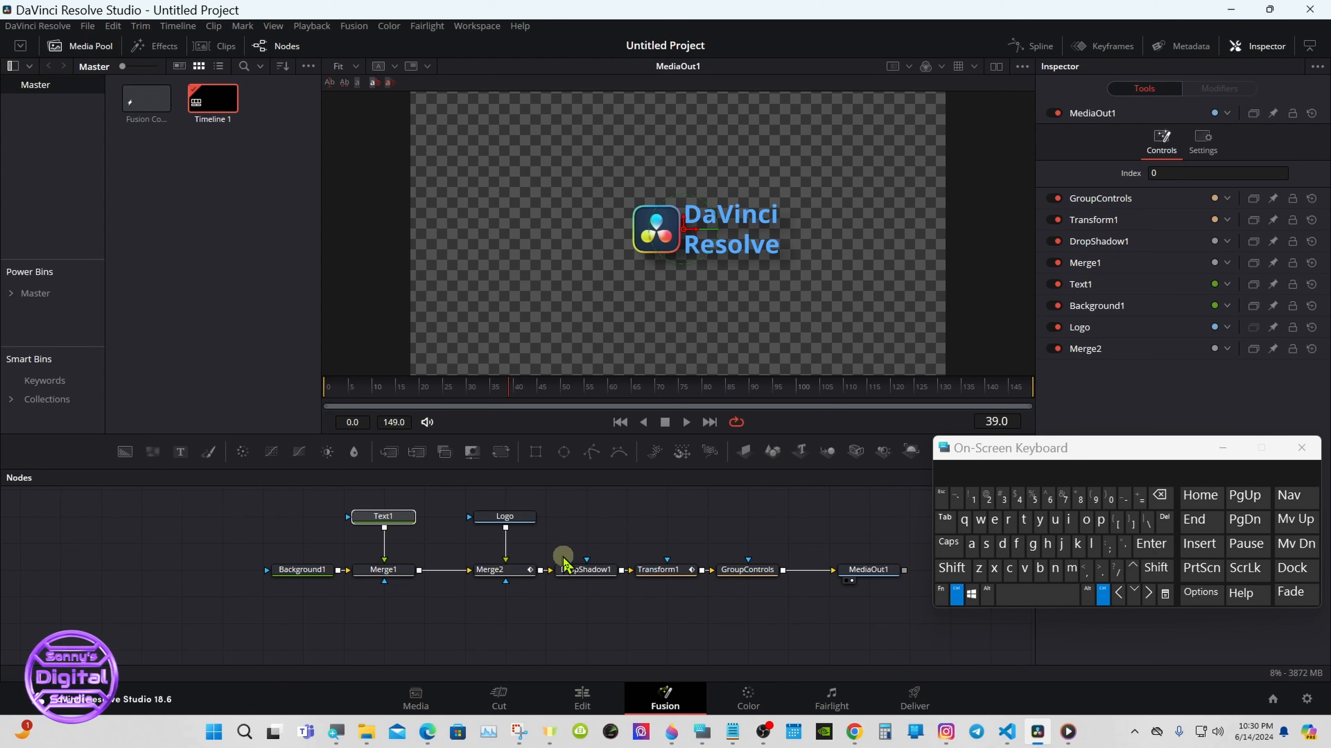
Step: Select all nodes except MediaOut1 and start creating a macro from them
left_click(736, 577)
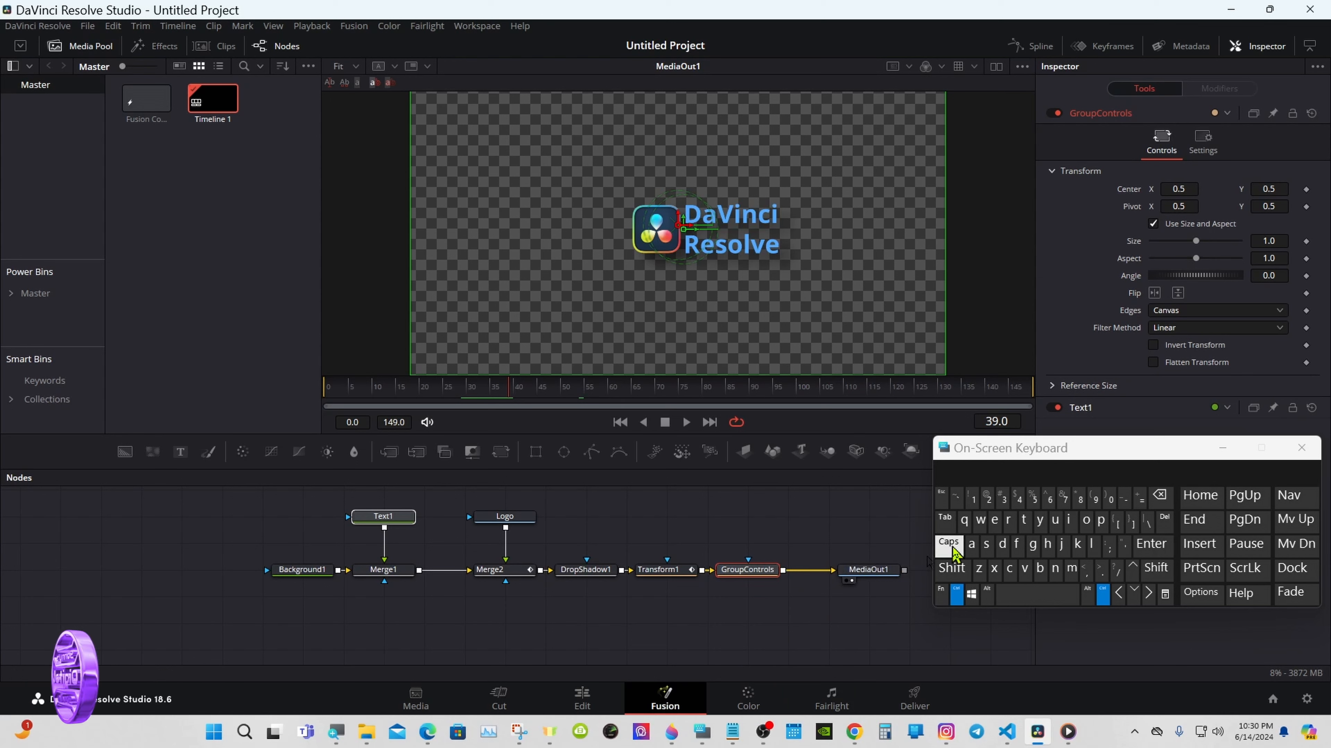
left_click(972, 545)
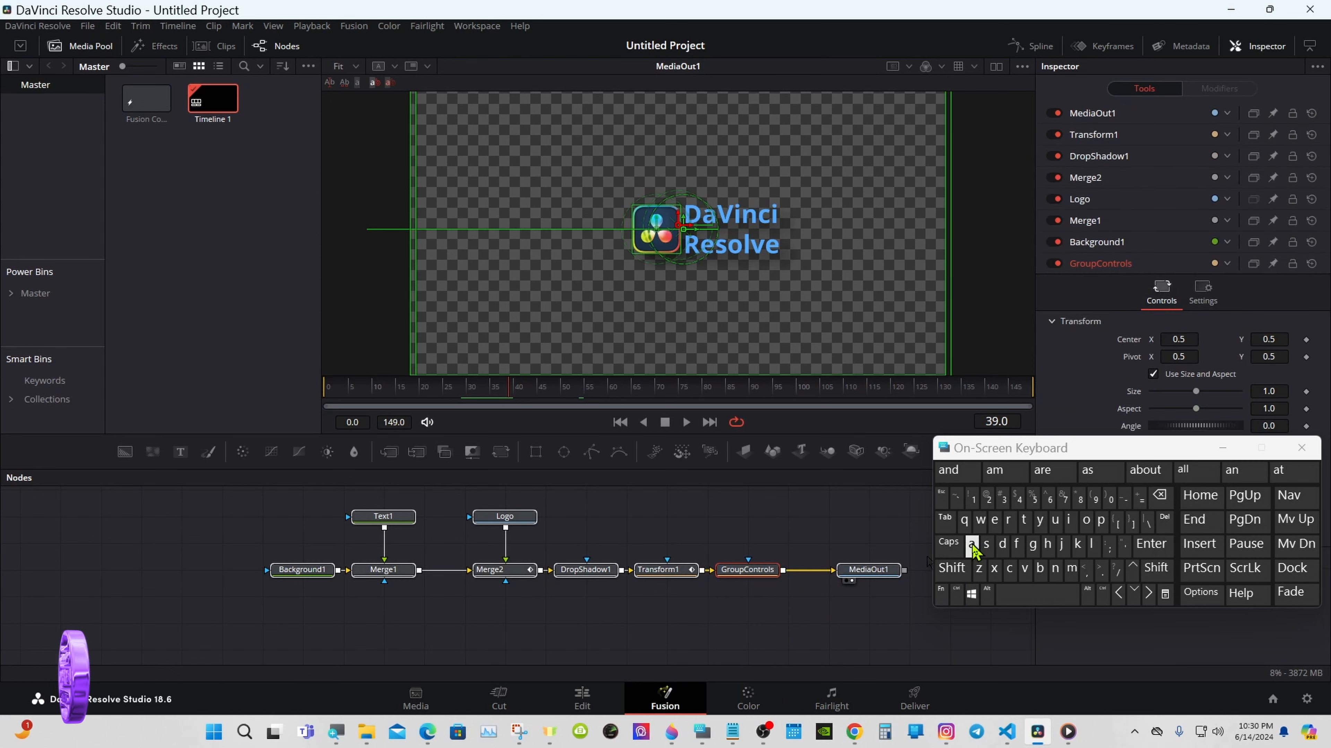
left_click(957, 594)
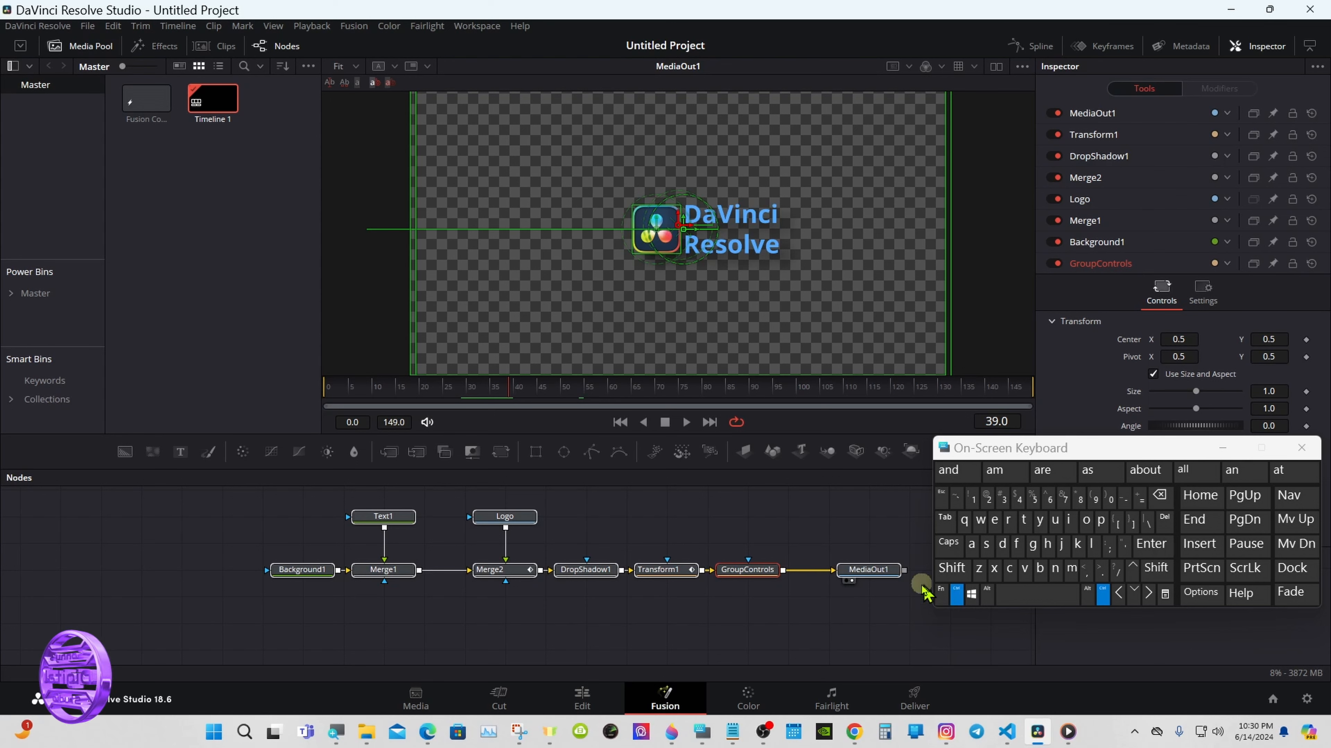
left_click(862, 579)
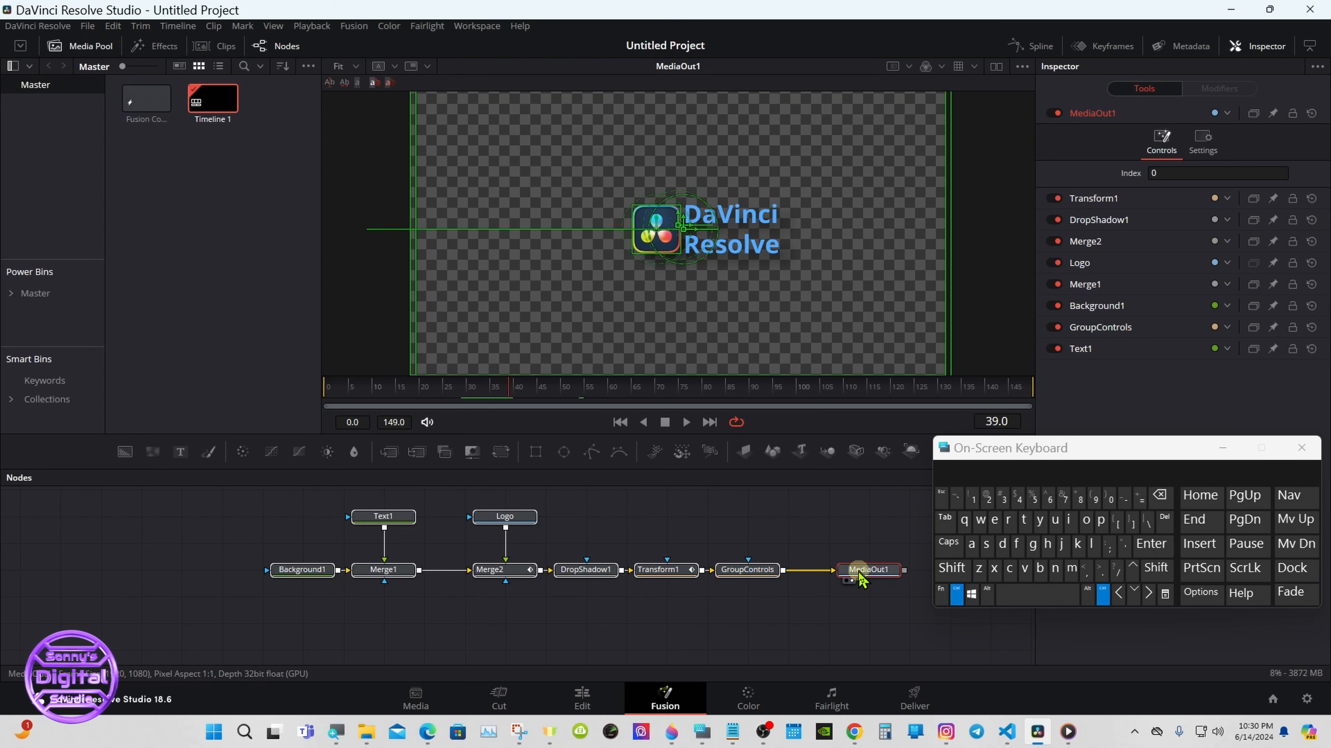
left_click(652, 574)
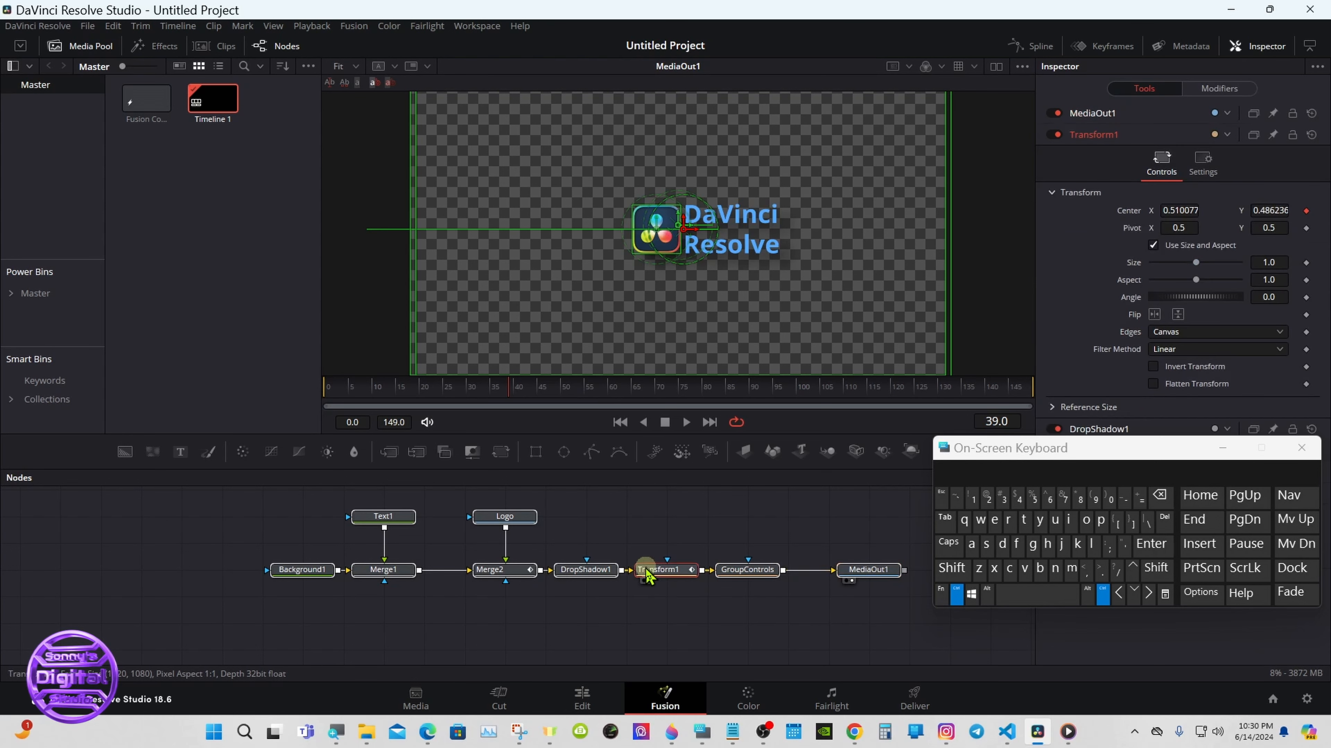
right_click(653, 575)
left_click(849, 571)
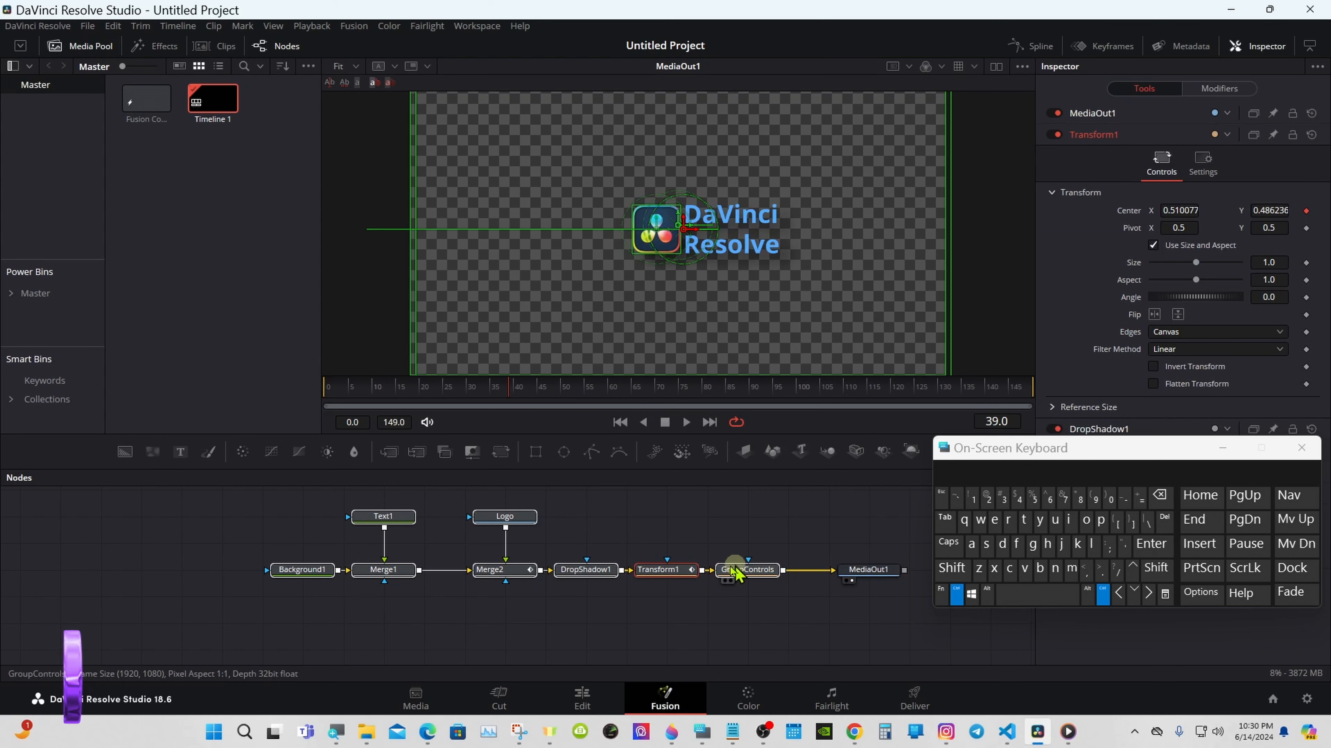
right_click(656, 573)
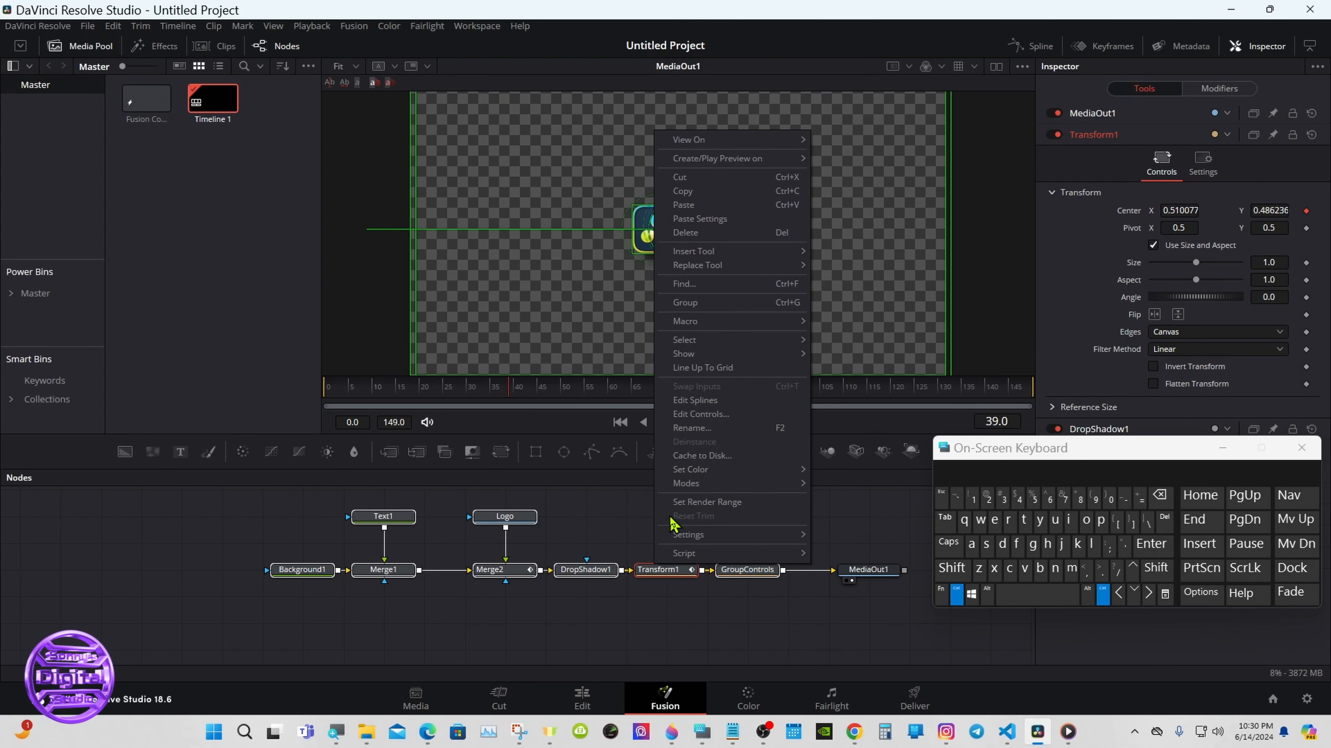
mouse_move(725, 324)
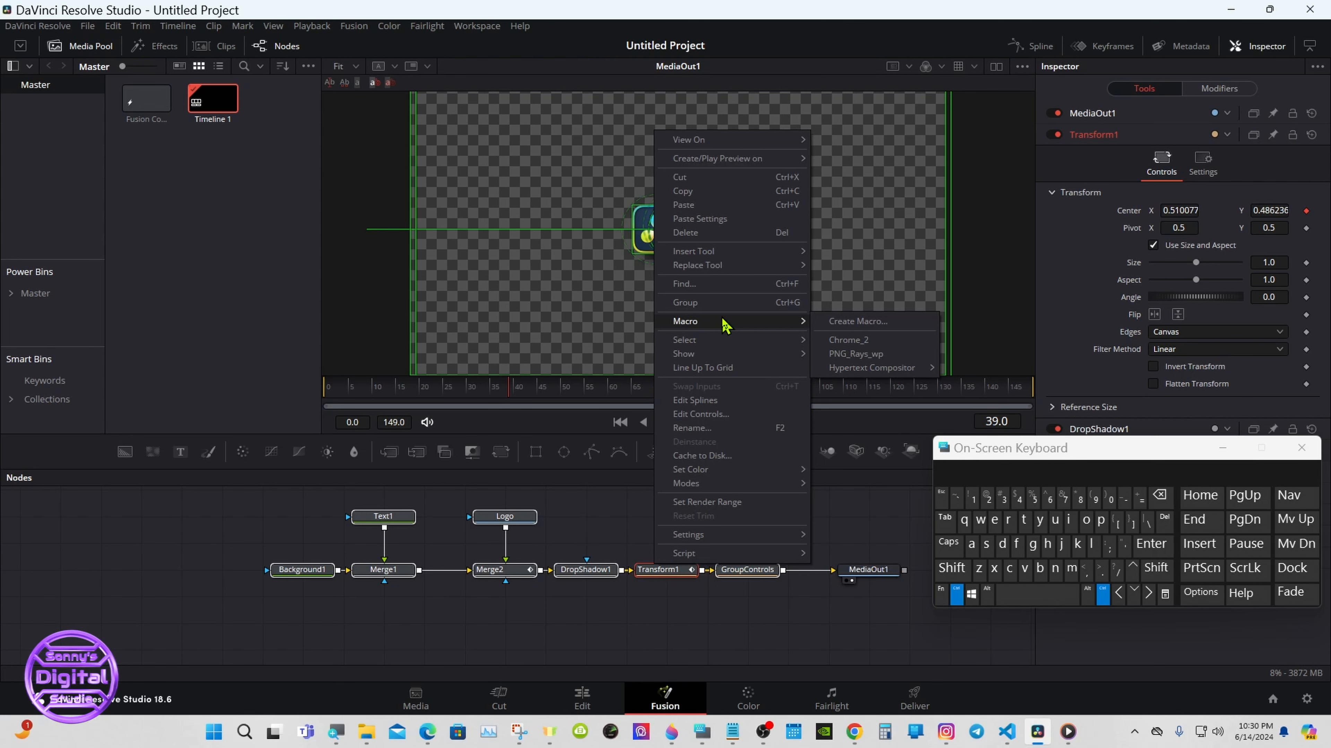
left_click(889, 323)
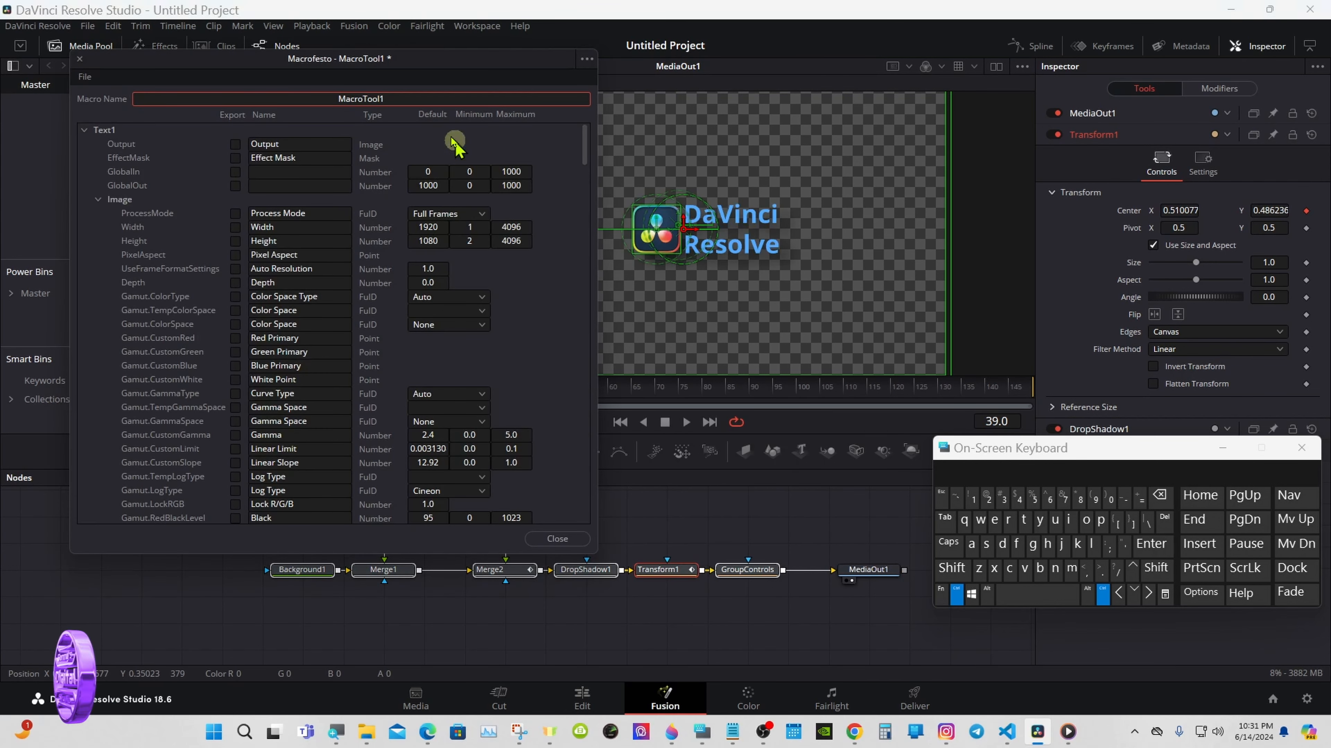
Step: Name the macro "Logo Tutorial"
left_click_drag(252, 66, 612, 196)
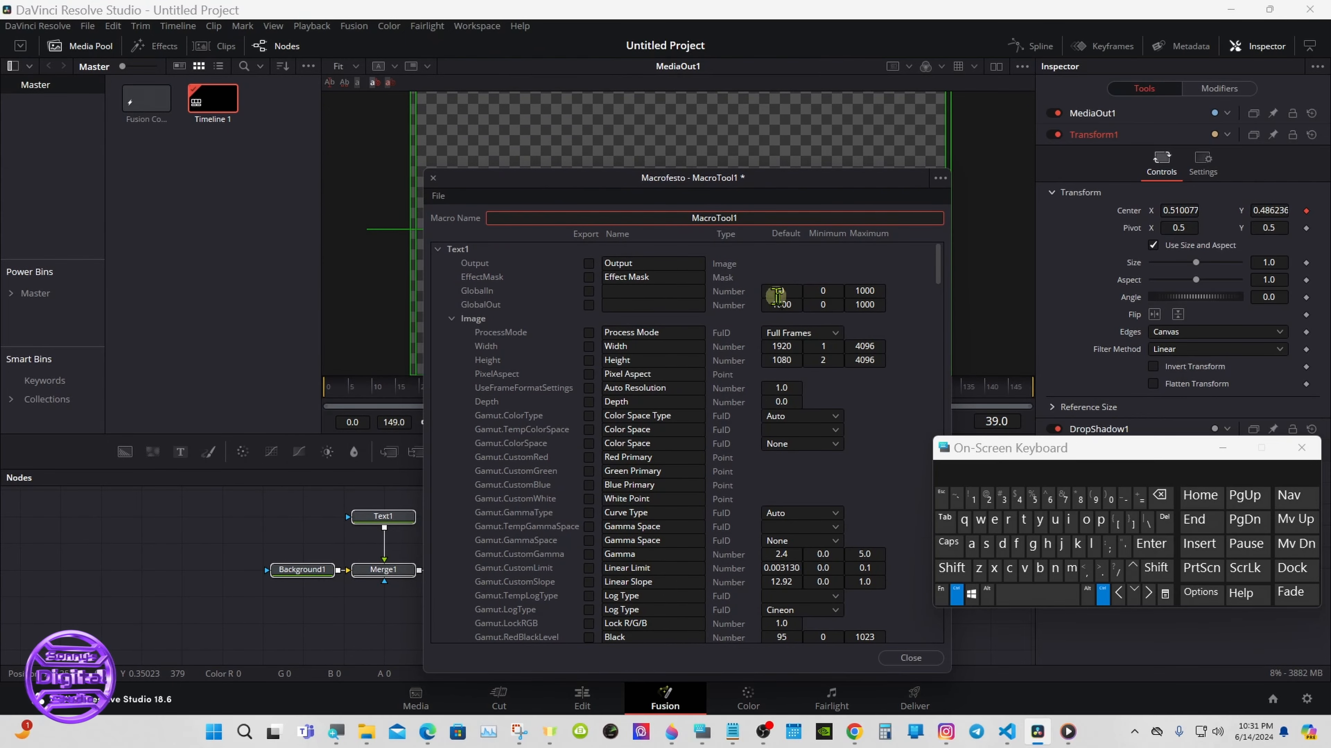
left_click_drag(946, 449, 861, 357)
left_click(1074, 404)
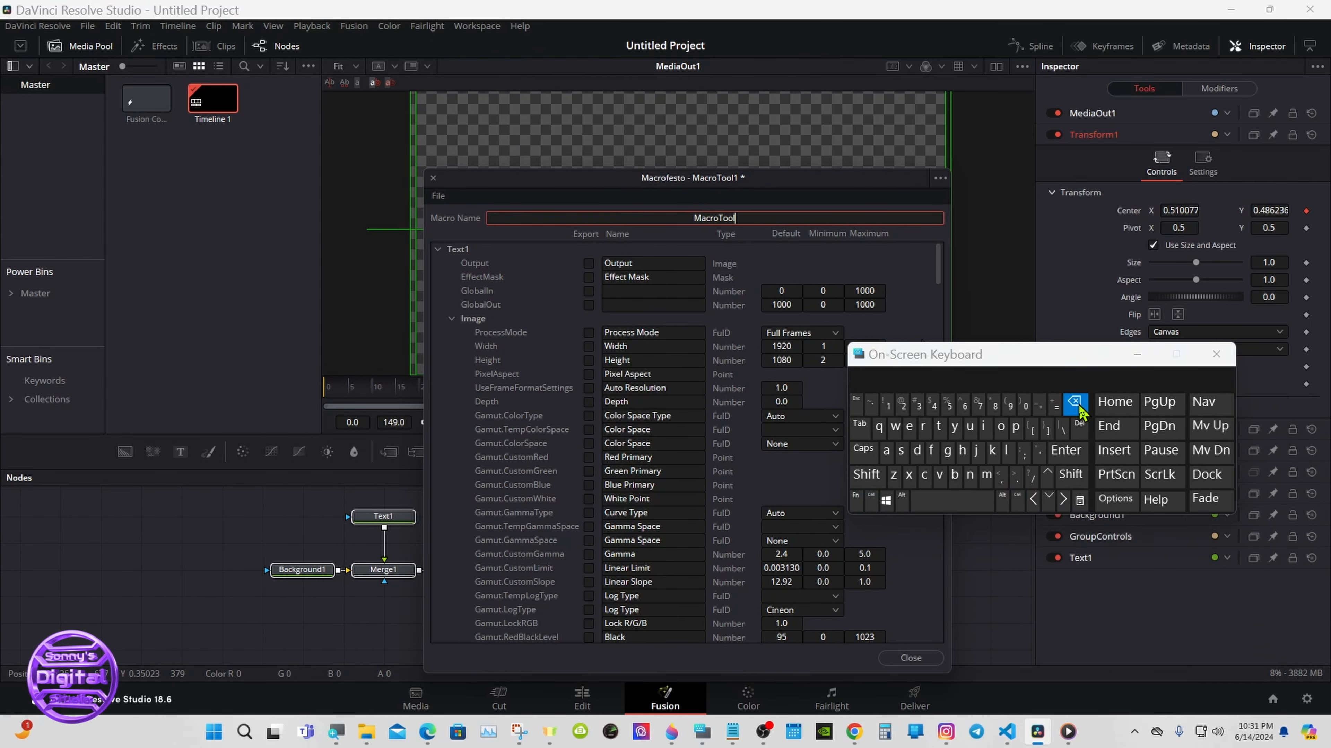
left_click(876, 473)
left_click(1009, 453)
left_click(999, 431)
left_click(951, 453)
left_click(866, 377)
left_click(865, 473)
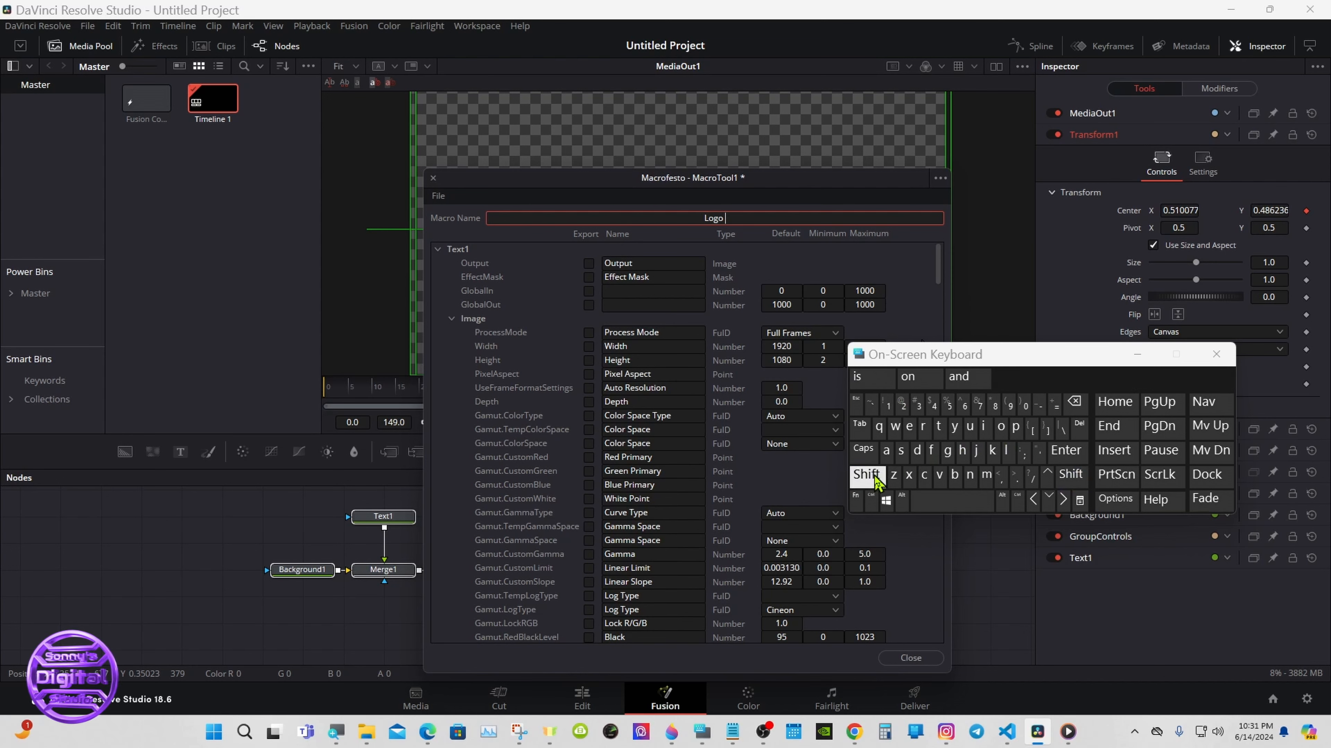
left_click(939, 426)
left_click(970, 426)
left_click(939, 425)
left_click(865, 377)
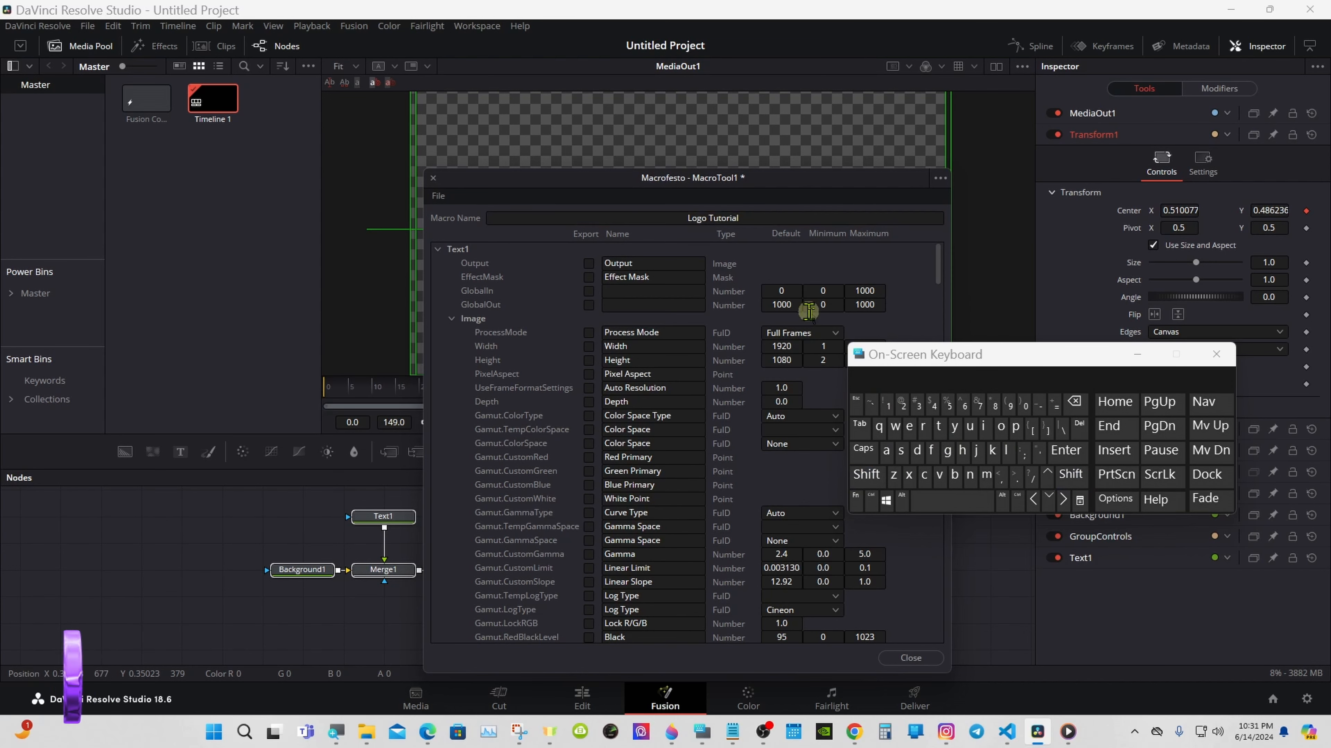
Step: Mark Text1's Color, Green 1, Blue 1 and Alpha 1 parameters for export in the macro
left_click(451, 318)
left_click_drag(937, 265, 940, 273)
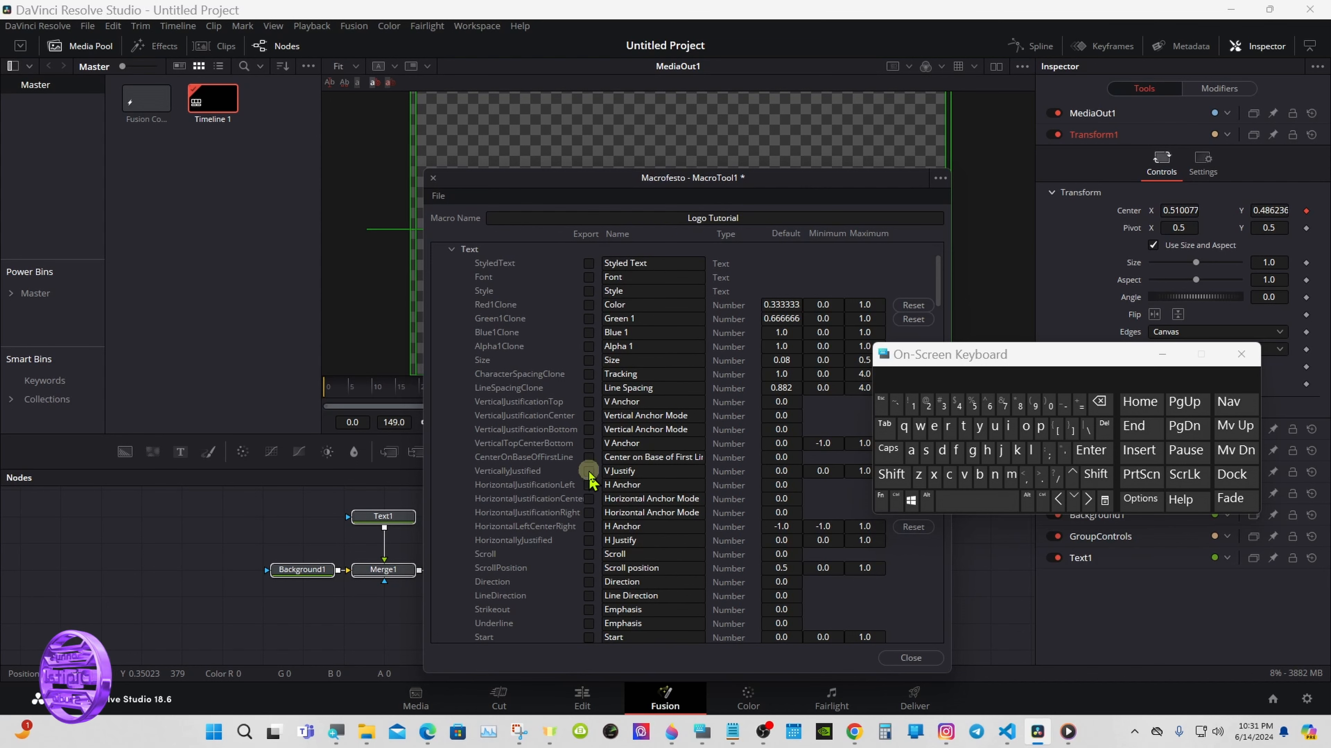
left_click(589, 318)
left_click(589, 333)
left_click(589, 345)
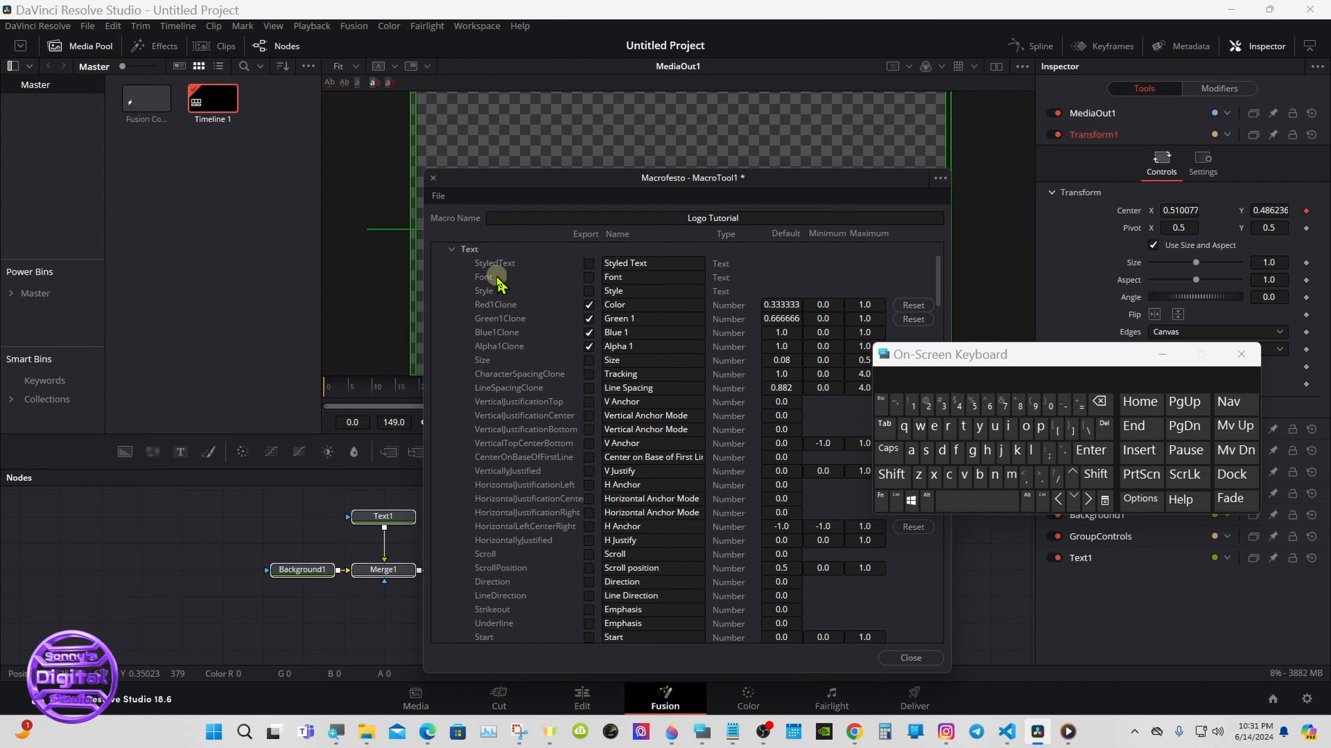
Step: Mark the layout Center of Text1 for export and collapse the Text1 parameter groups
left_click(451, 250)
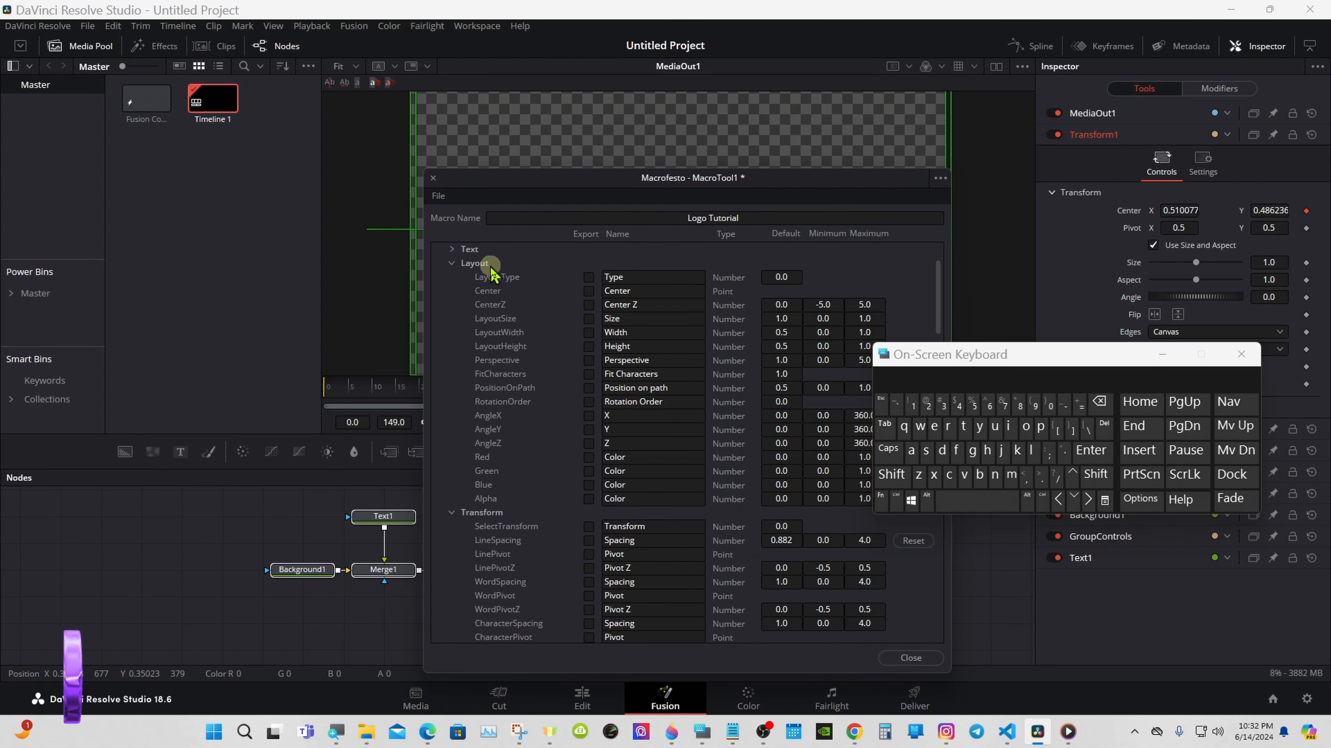
left_click(451, 263)
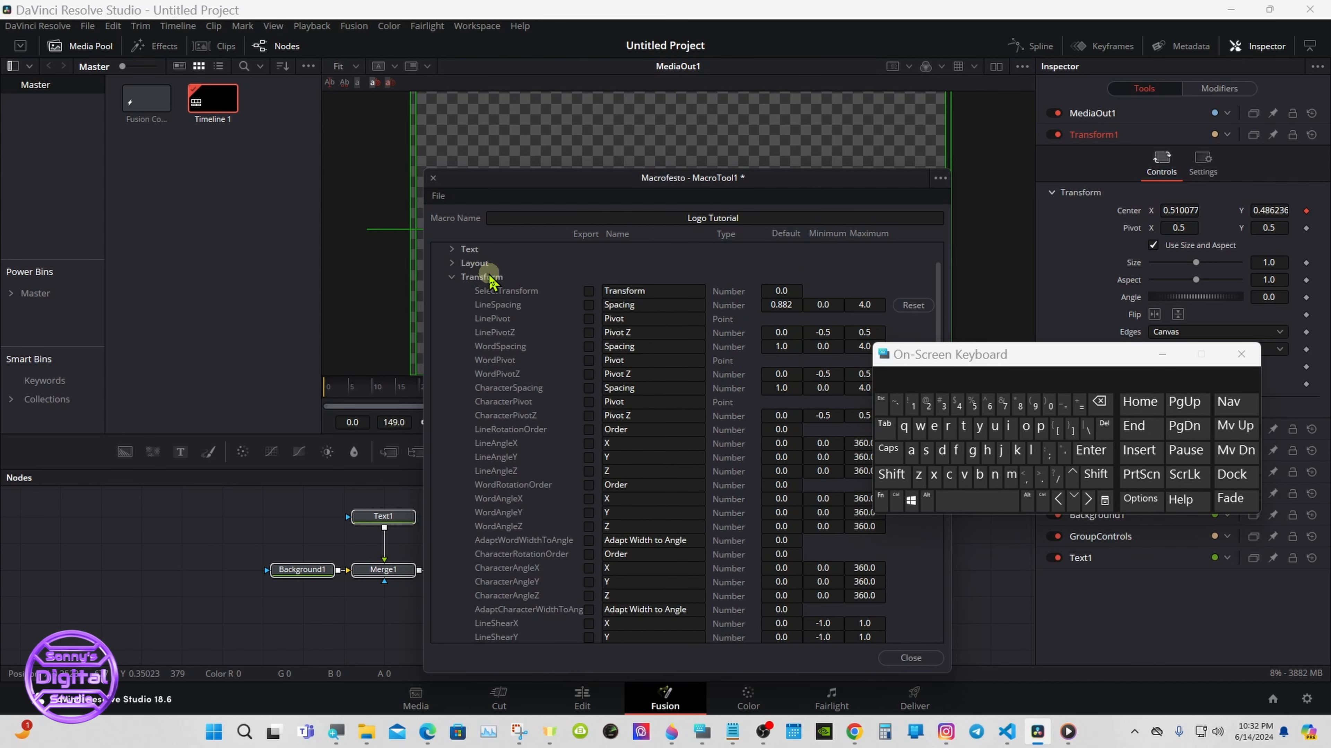
left_click(451, 263)
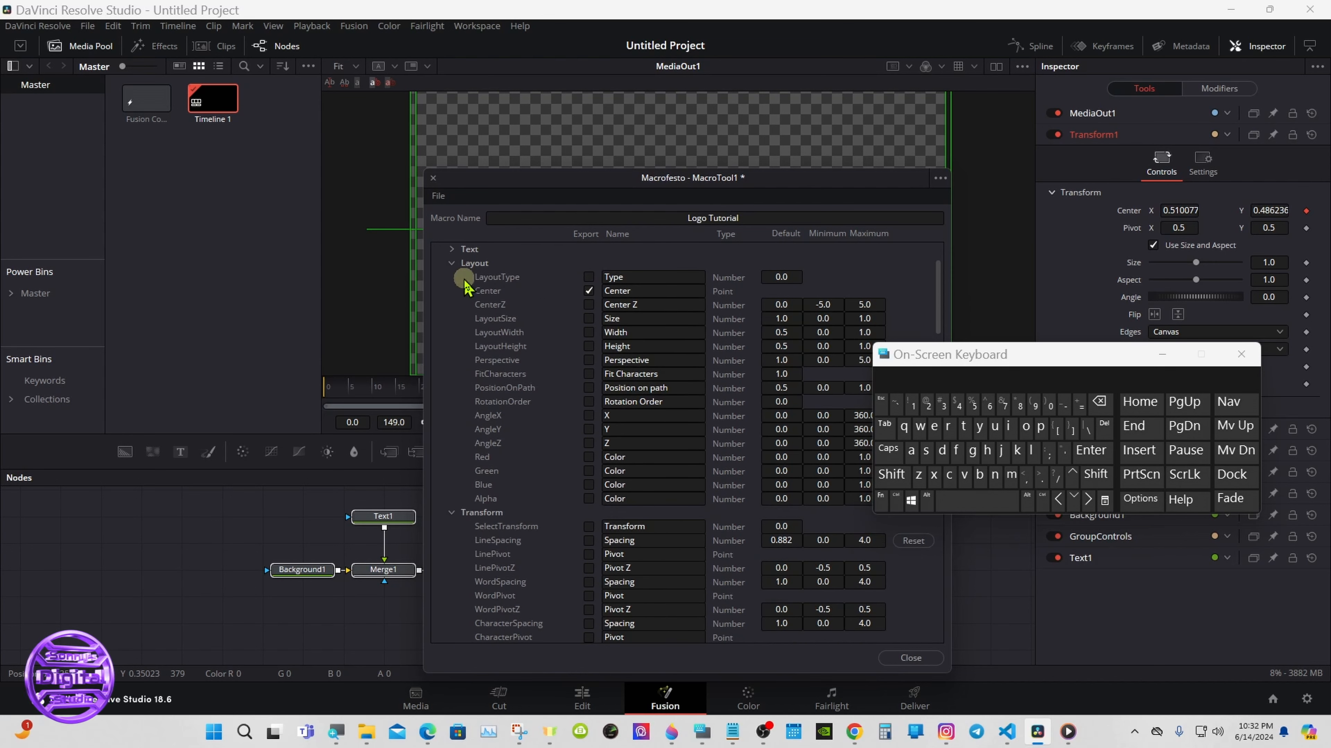
left_click(452, 263)
left_click(452, 277)
left_click(451, 291)
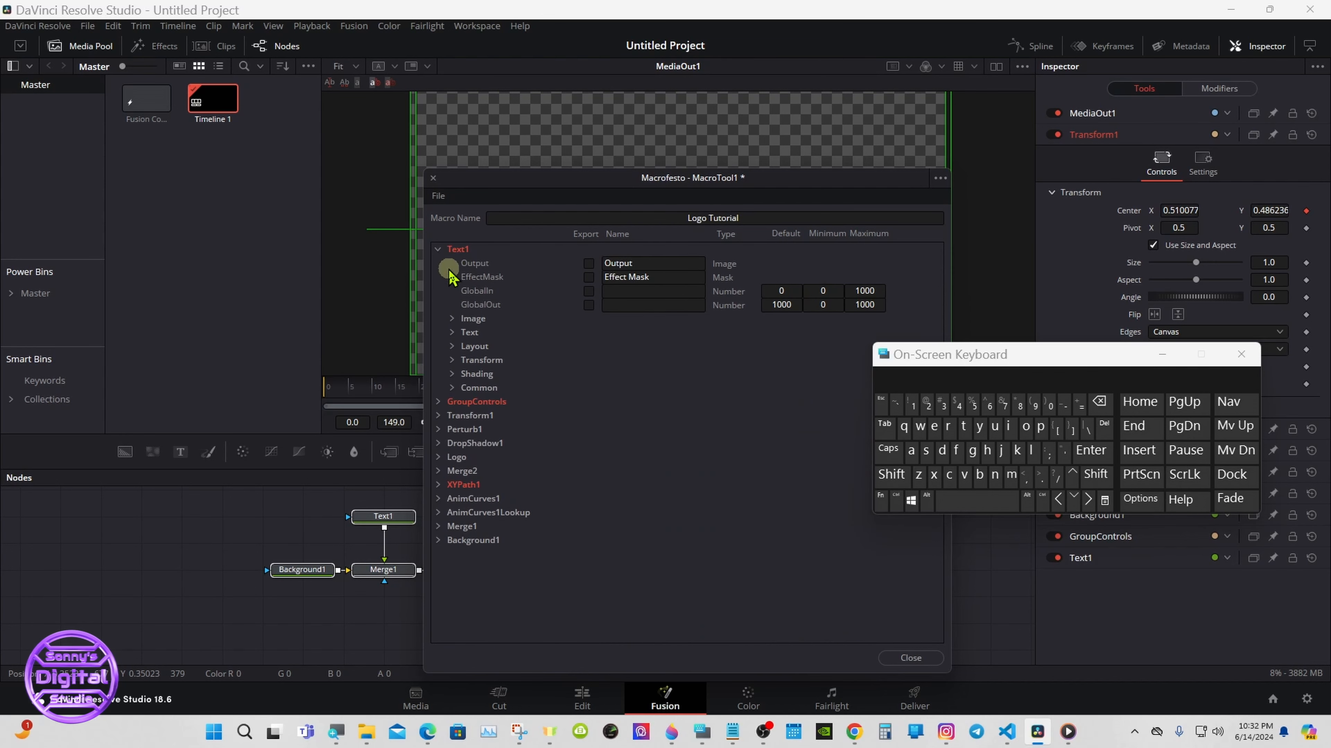
left_click(438, 250)
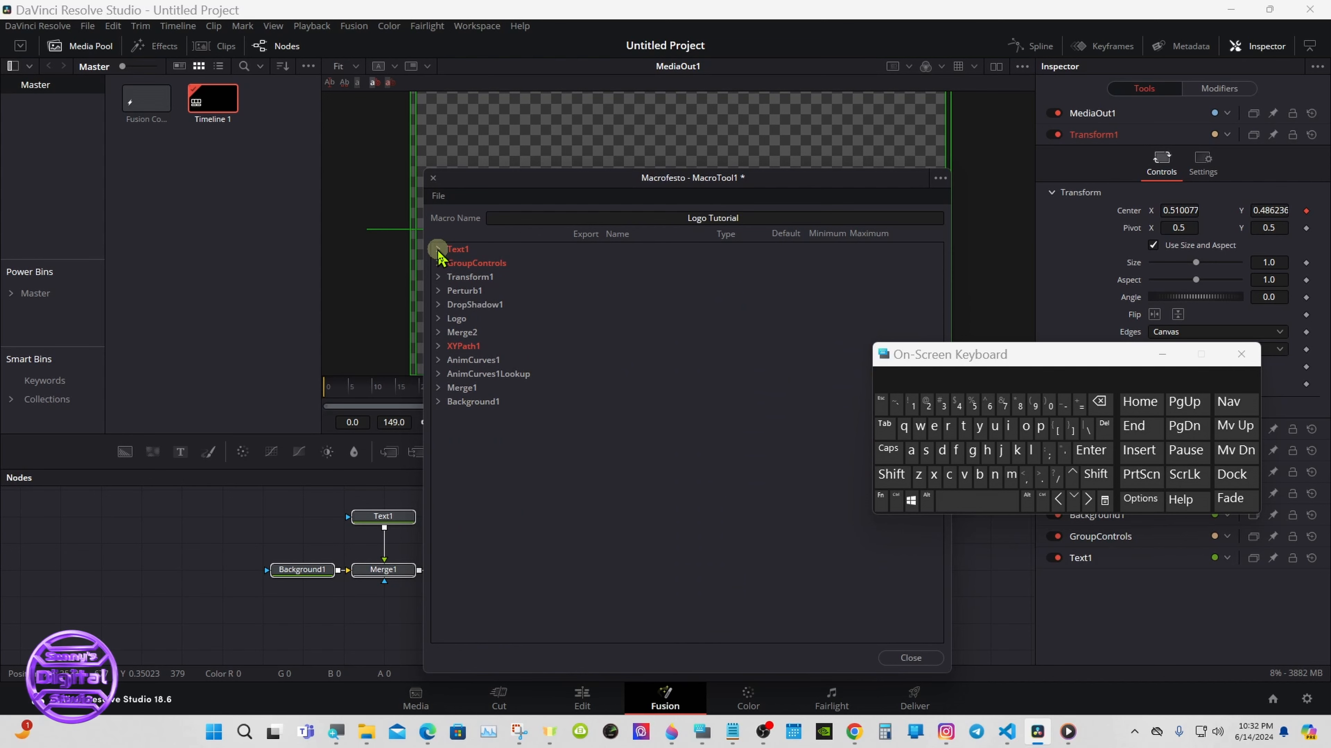
Step: Mark the Center, Size and Angle parameters of GroupControls for export in the macro
left_click(438, 263)
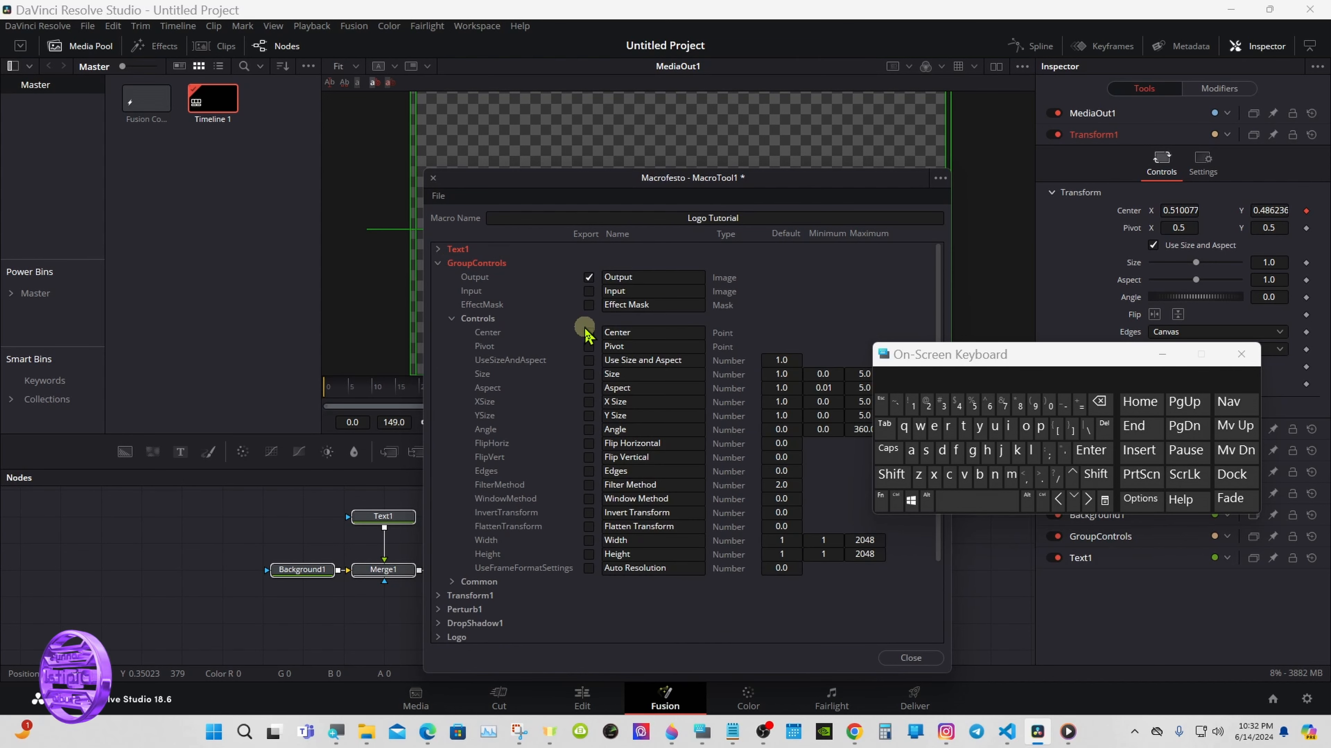
left_click(588, 362)
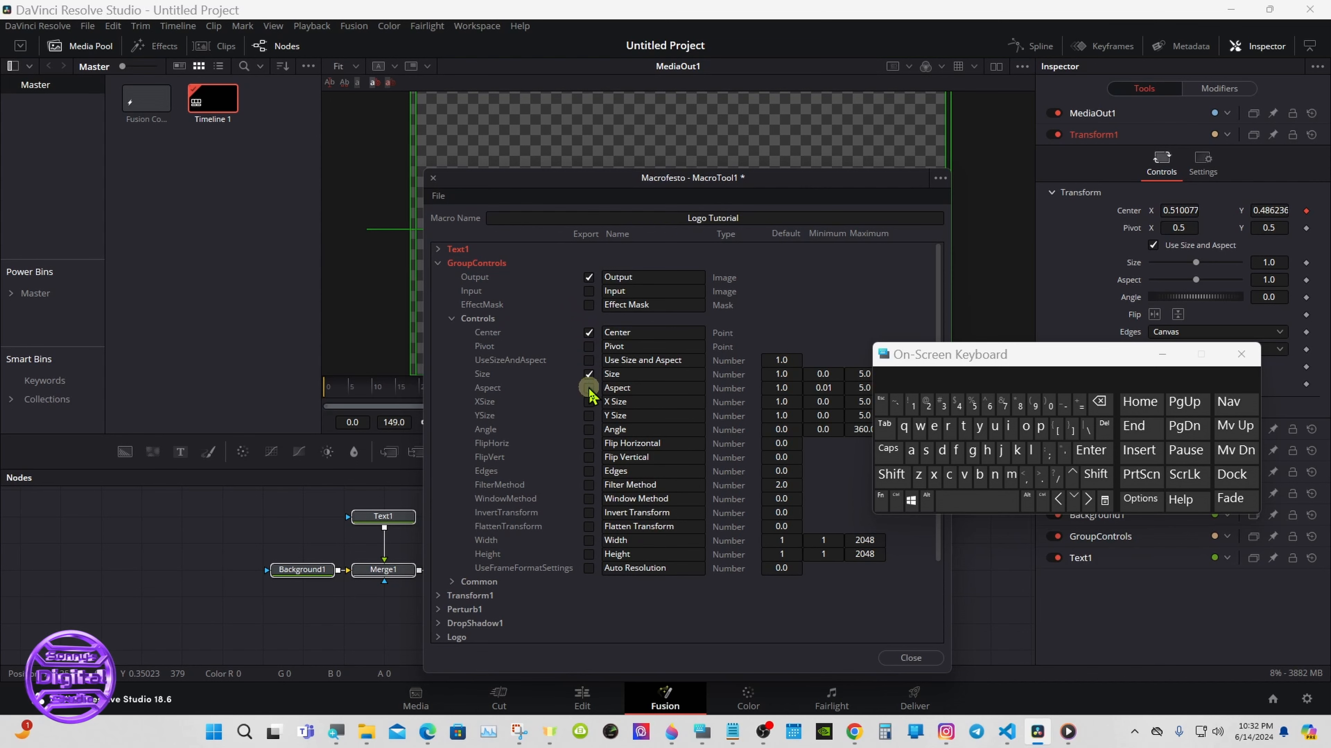
left_click(589, 430)
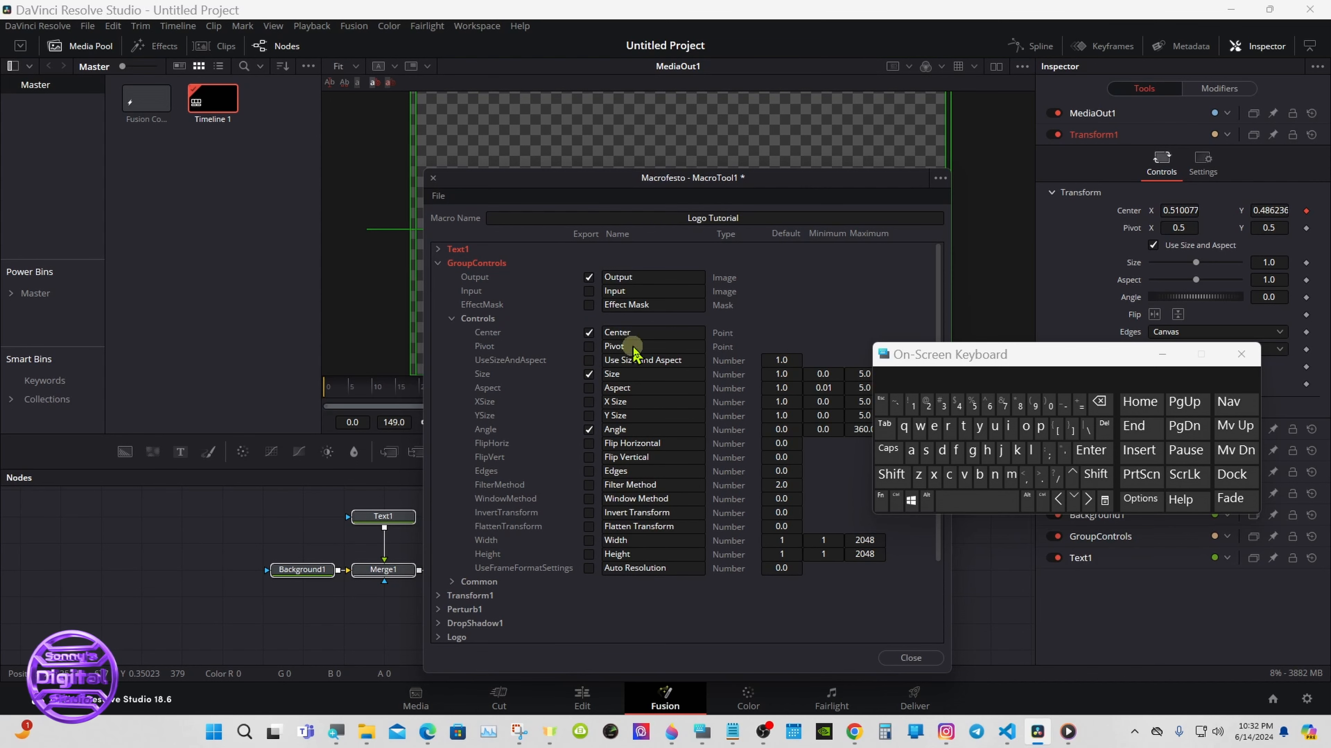
Step: Rename the exported Center parameter of GroupControls as "CenterGroup Controls" and collapse the GroupControls parameters
left_click(638, 333)
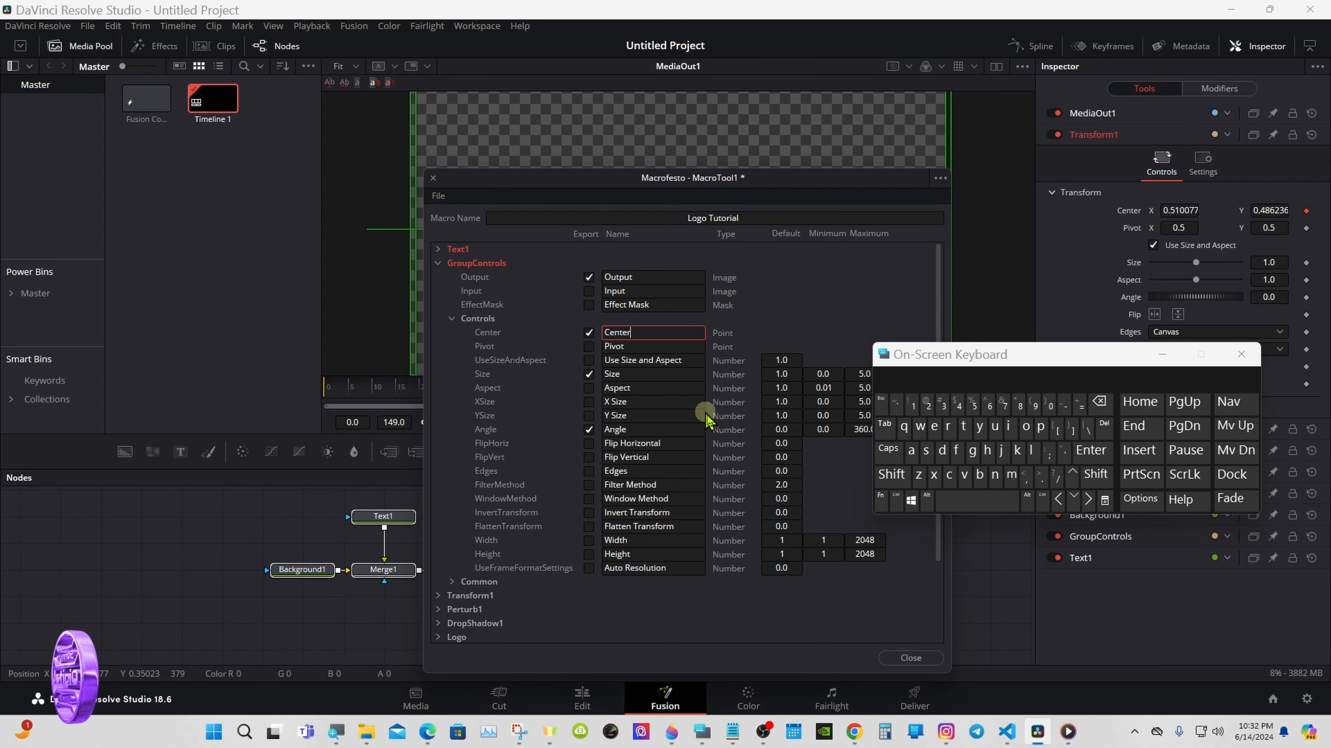
left_click(891, 475)
left_click(972, 451)
left_click(949, 427)
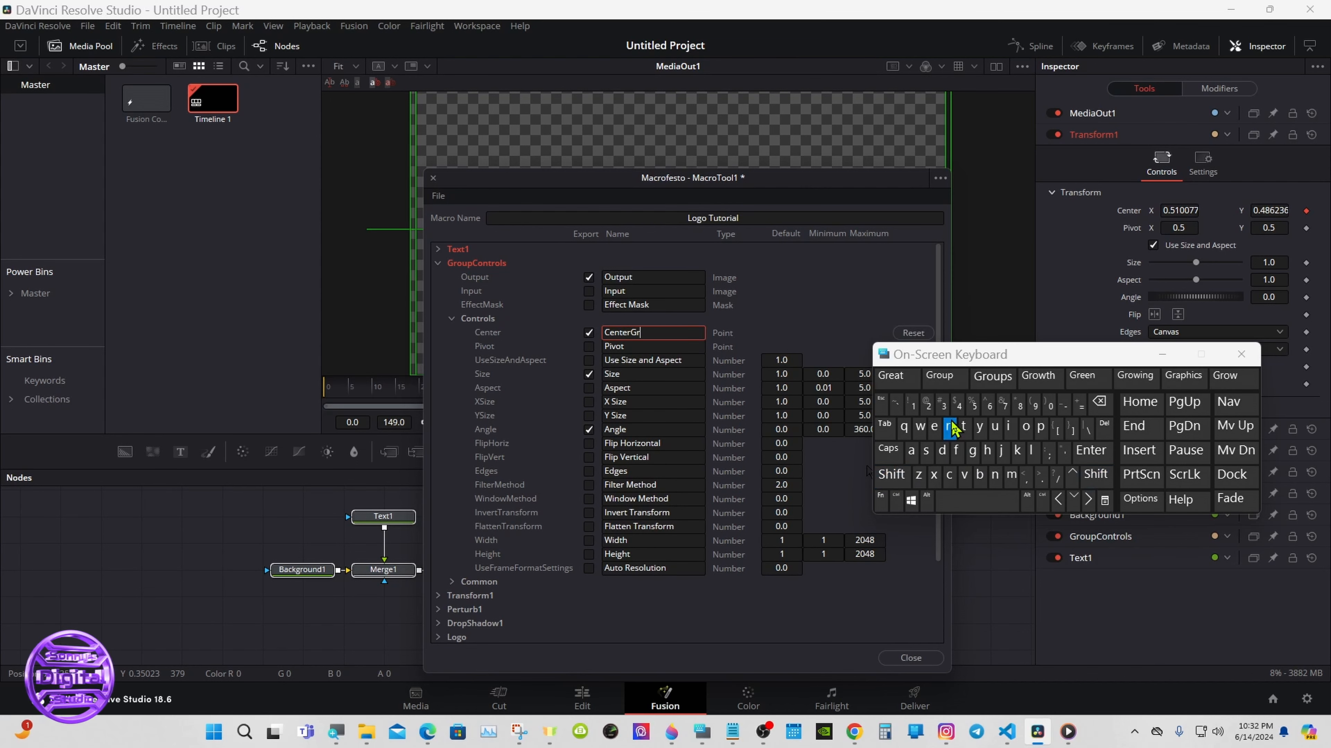
left_click(949, 384)
left_click(894, 473)
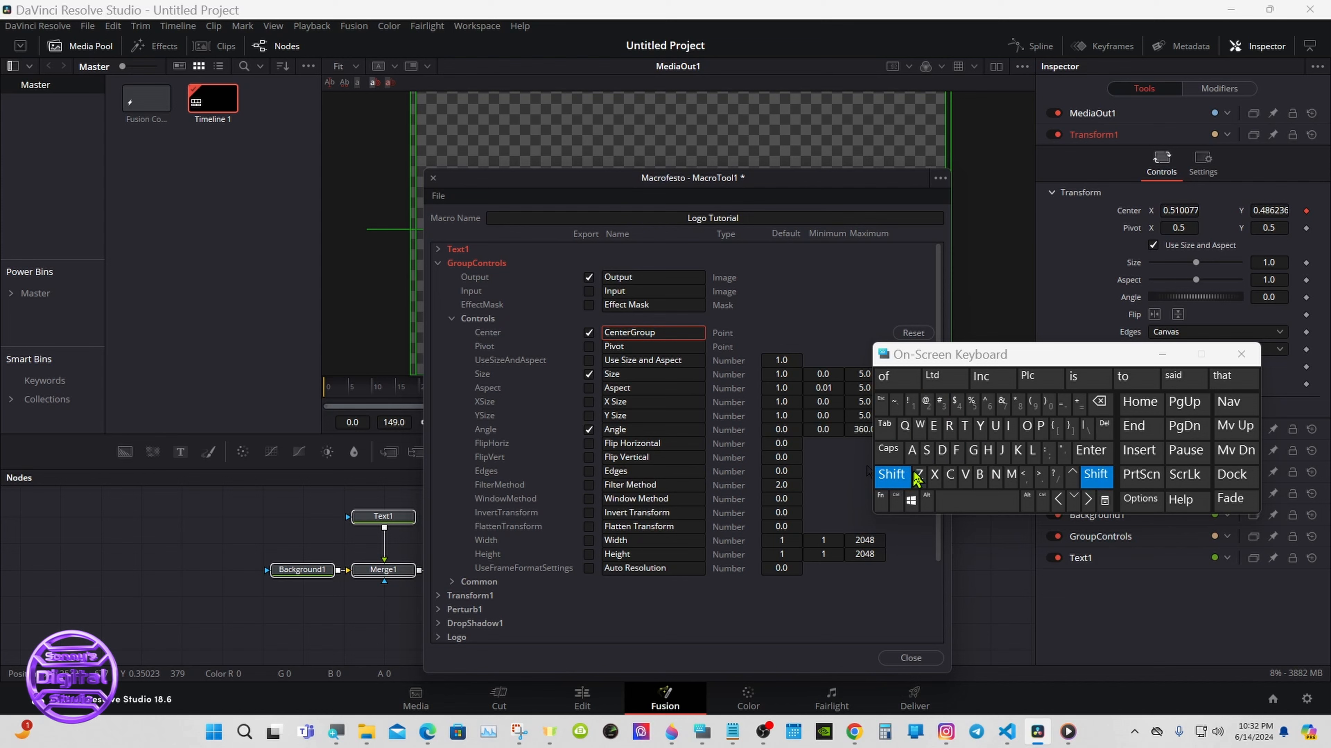
left_click(949, 474)
left_click(1026, 426)
left_click(995, 475)
left_click(963, 426)
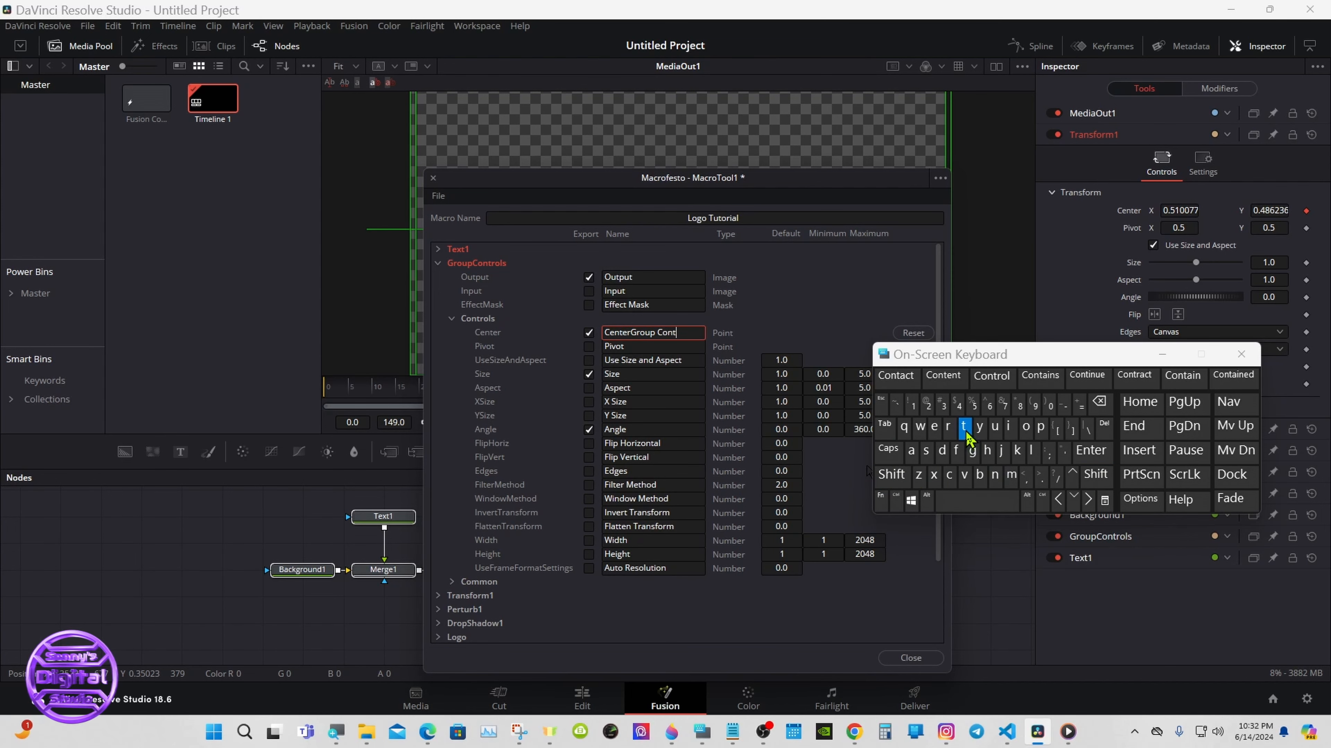
left_click(947, 426)
left_click(1038, 377)
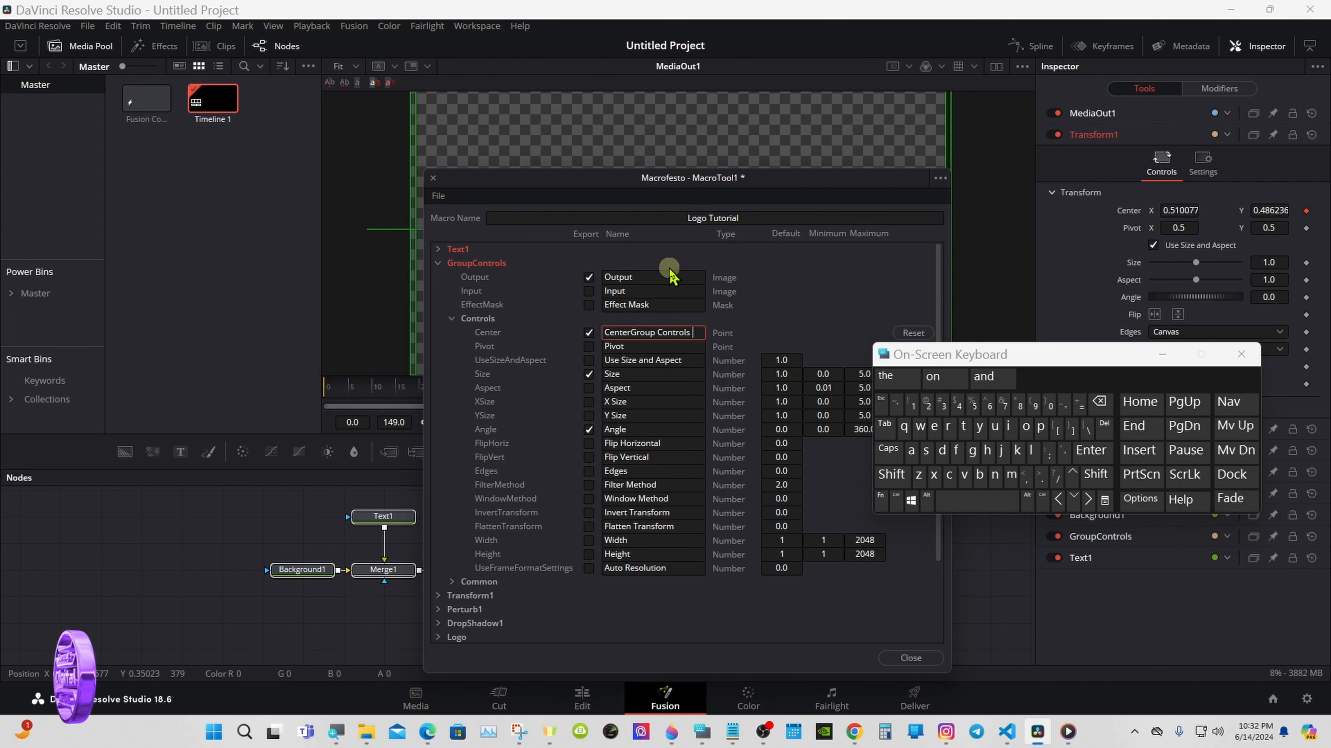
left_click(437, 263)
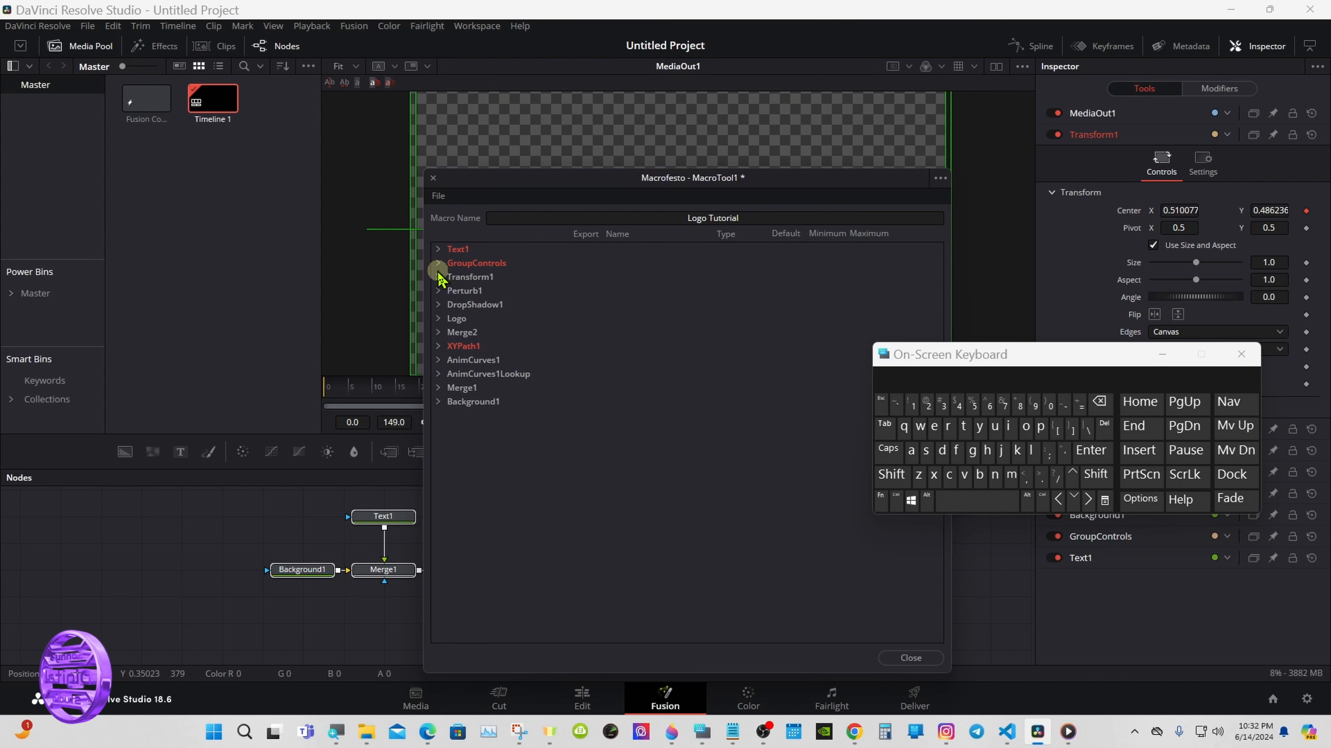
Step: Mark Perturb1's controls Value, X Scale, Y Scale, Random Seed, Reseed, Strength, Wobble and Speed for export, and collapse its parameters
left_click(438, 290)
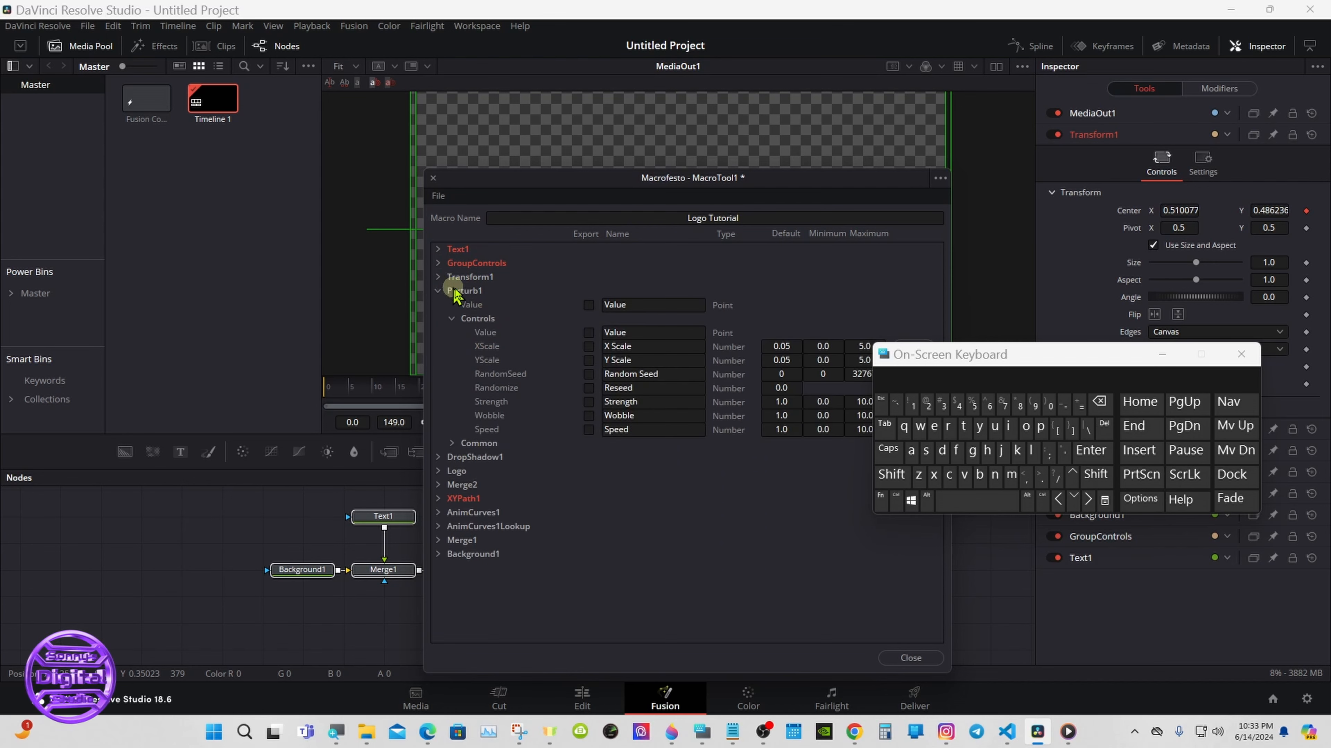
left_click(588, 332)
left_click(588, 347)
left_click(589, 360)
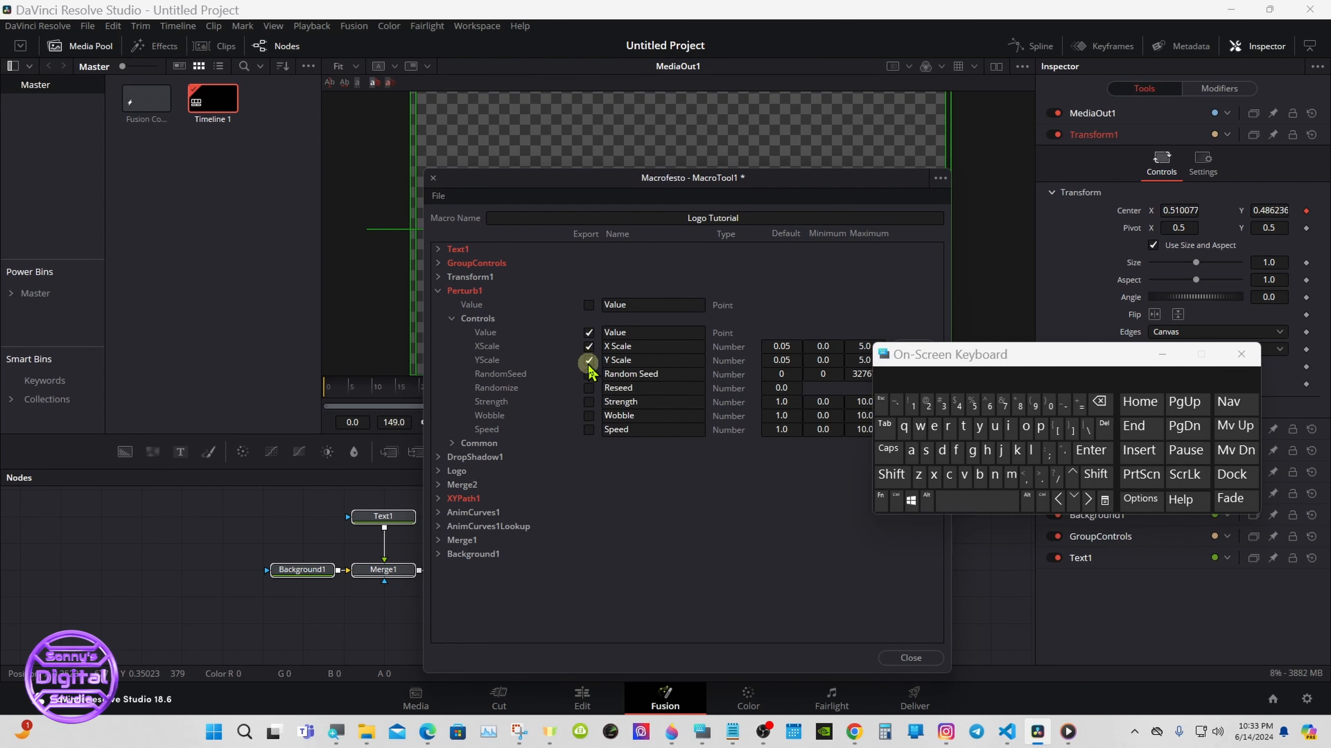
left_click(588, 373)
left_click(589, 387)
left_click(588, 402)
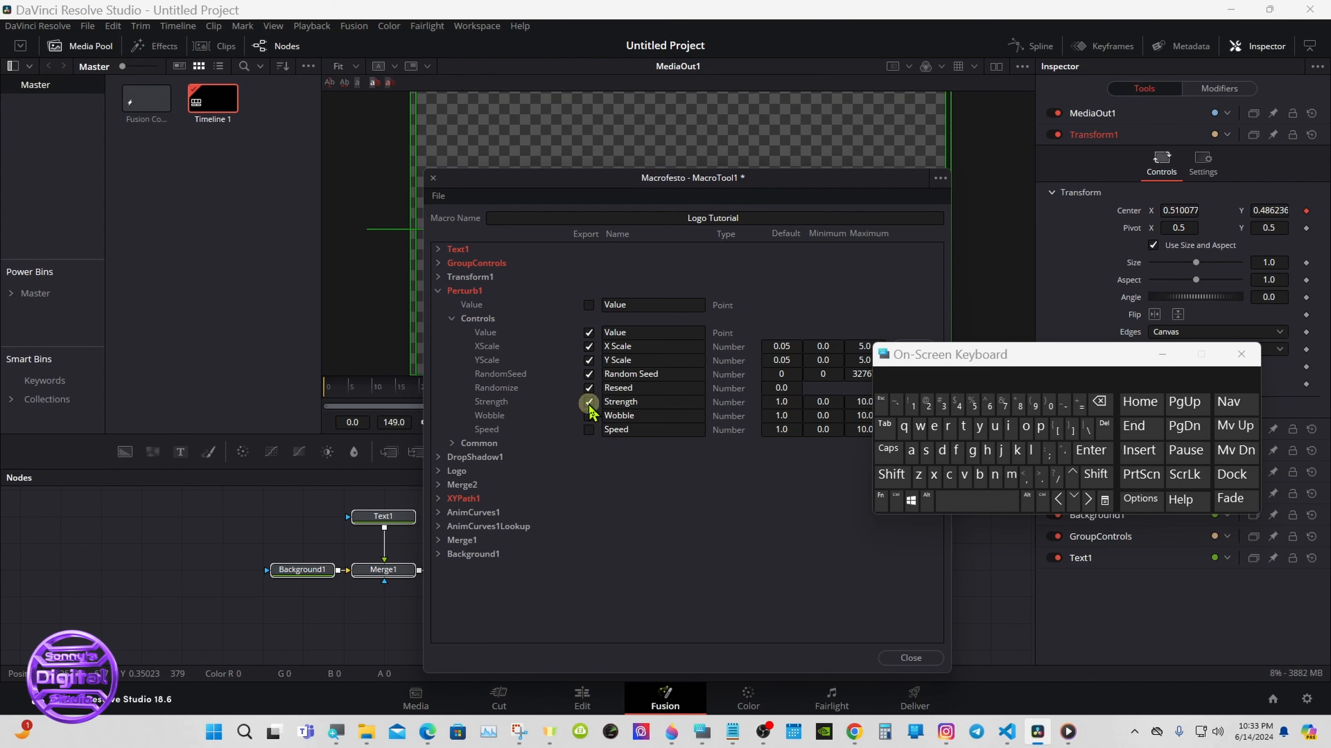
left_click(588, 415)
left_click(589, 429)
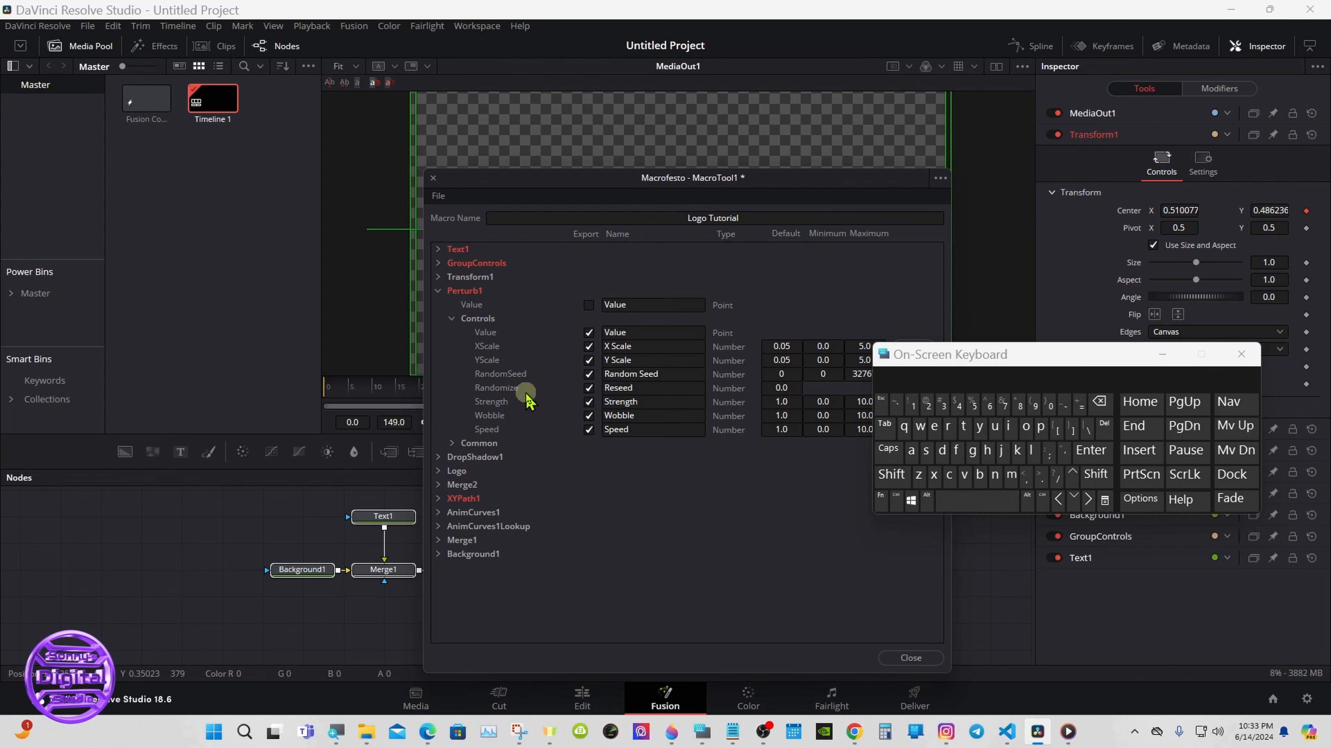
left_click(452, 318)
left_click(438, 291)
Step: Mark DropShadow1's Shadow Strength, Drop Angle, Drop Distance and Blur for export, and collapse its parameters
left_click(438, 304)
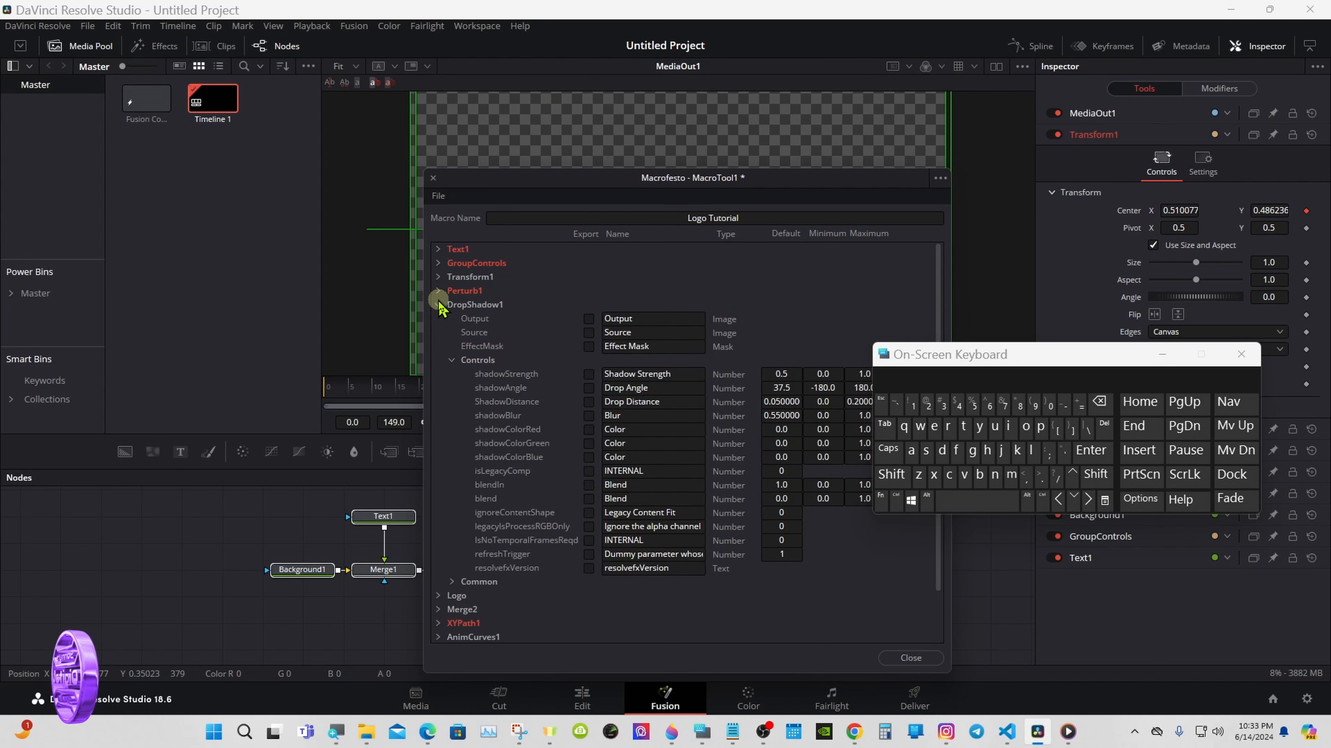
left_click(588, 373)
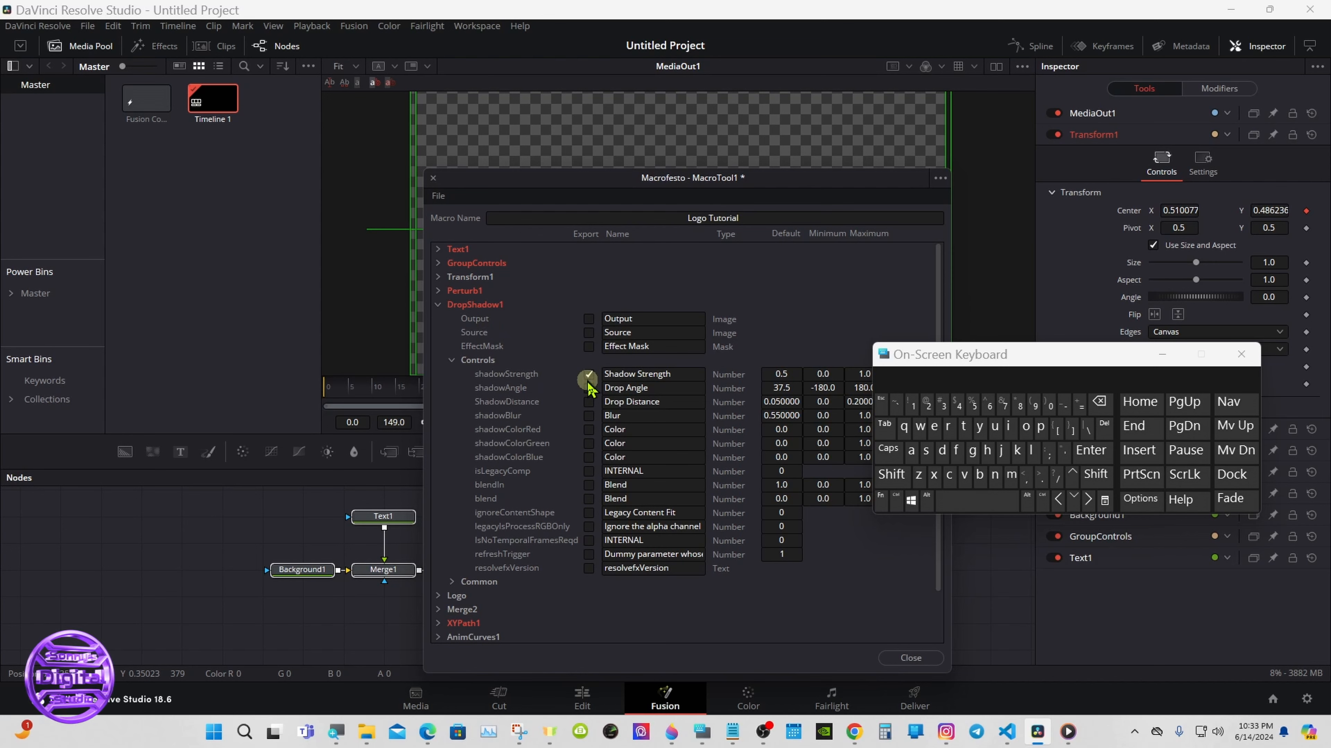
left_click(588, 388)
left_click(588, 402)
left_click(588, 418)
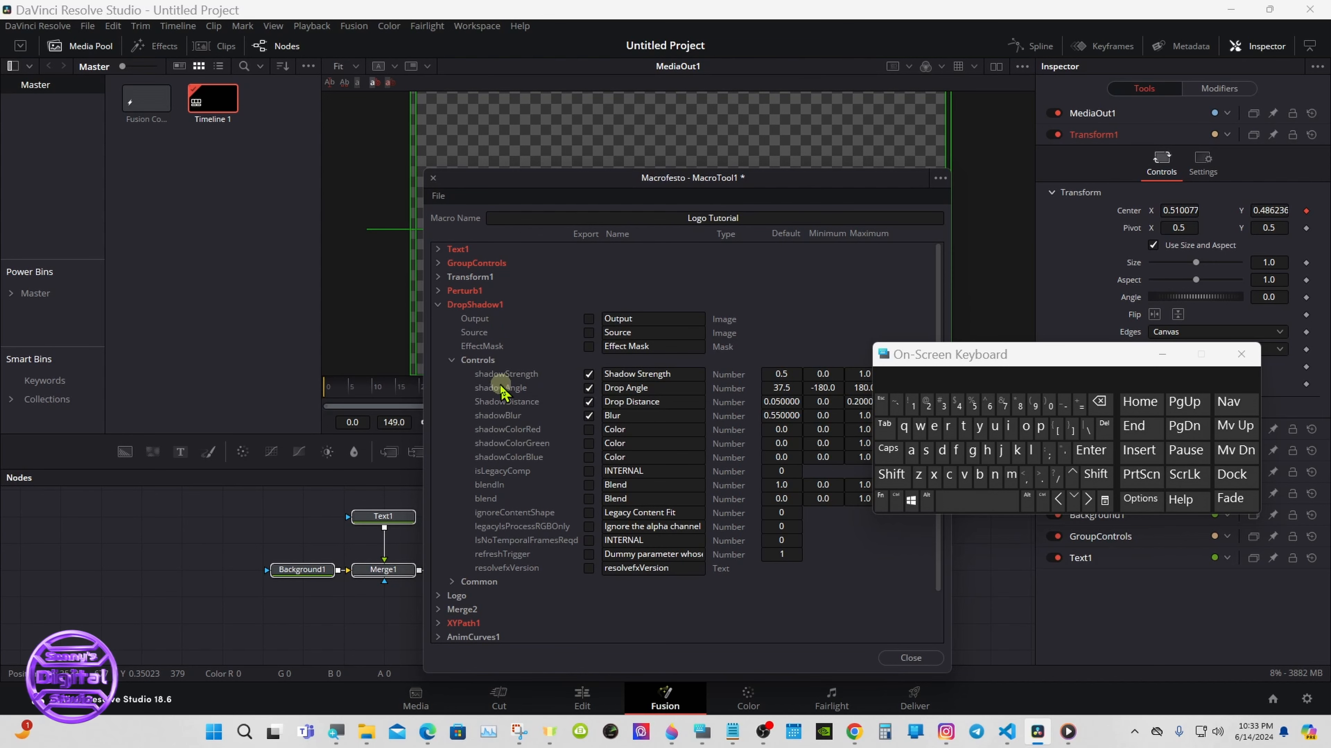
left_click(451, 360)
left_click(437, 306)
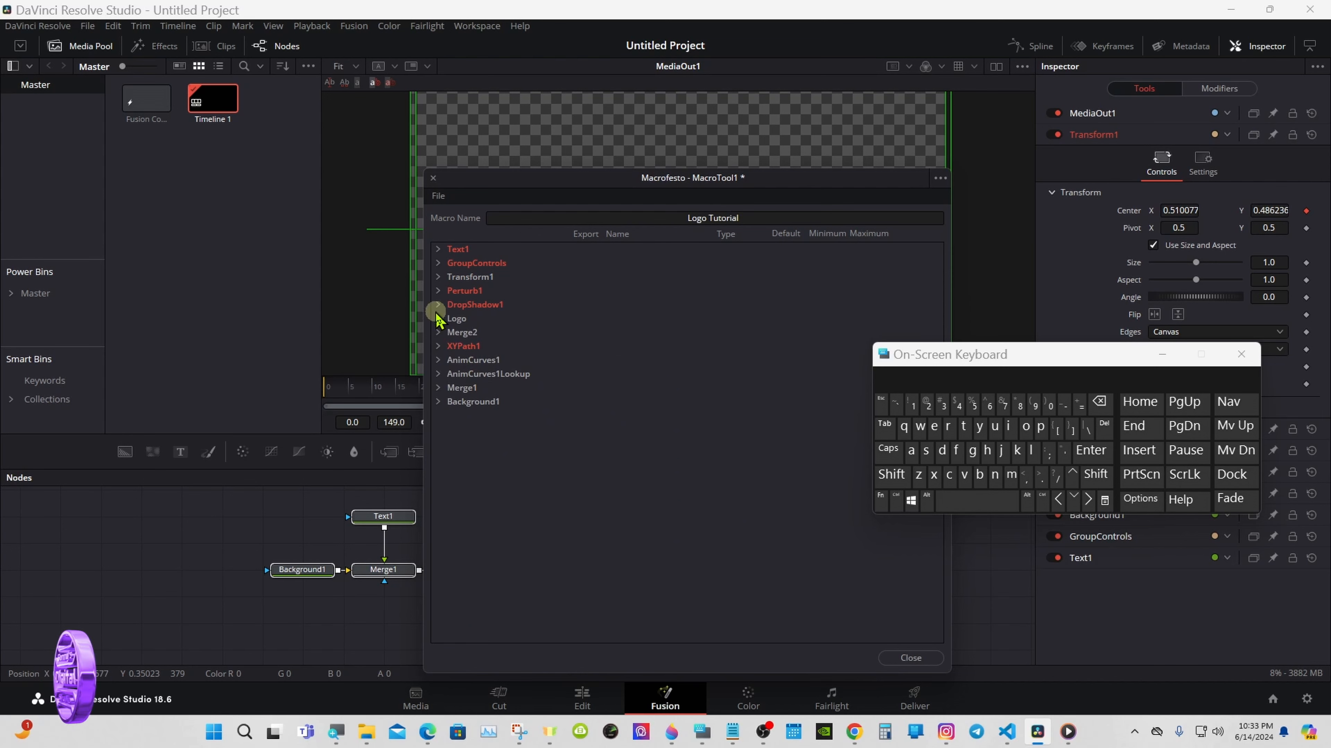
Step: Mark AnimCurves1's Source, Input, Curve, In / Out and Out parameters for export, and collapse its parameters
left_click(438, 361)
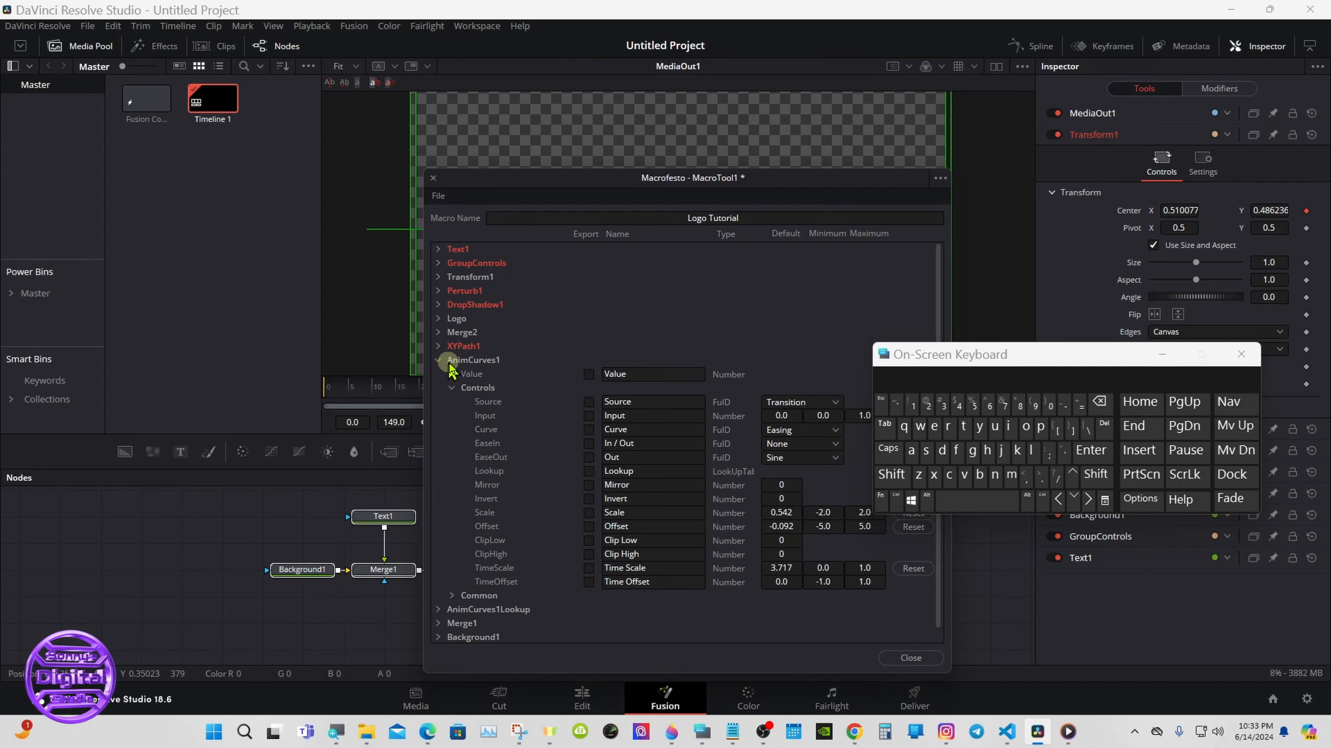
left_click(589, 402)
left_click(589, 416)
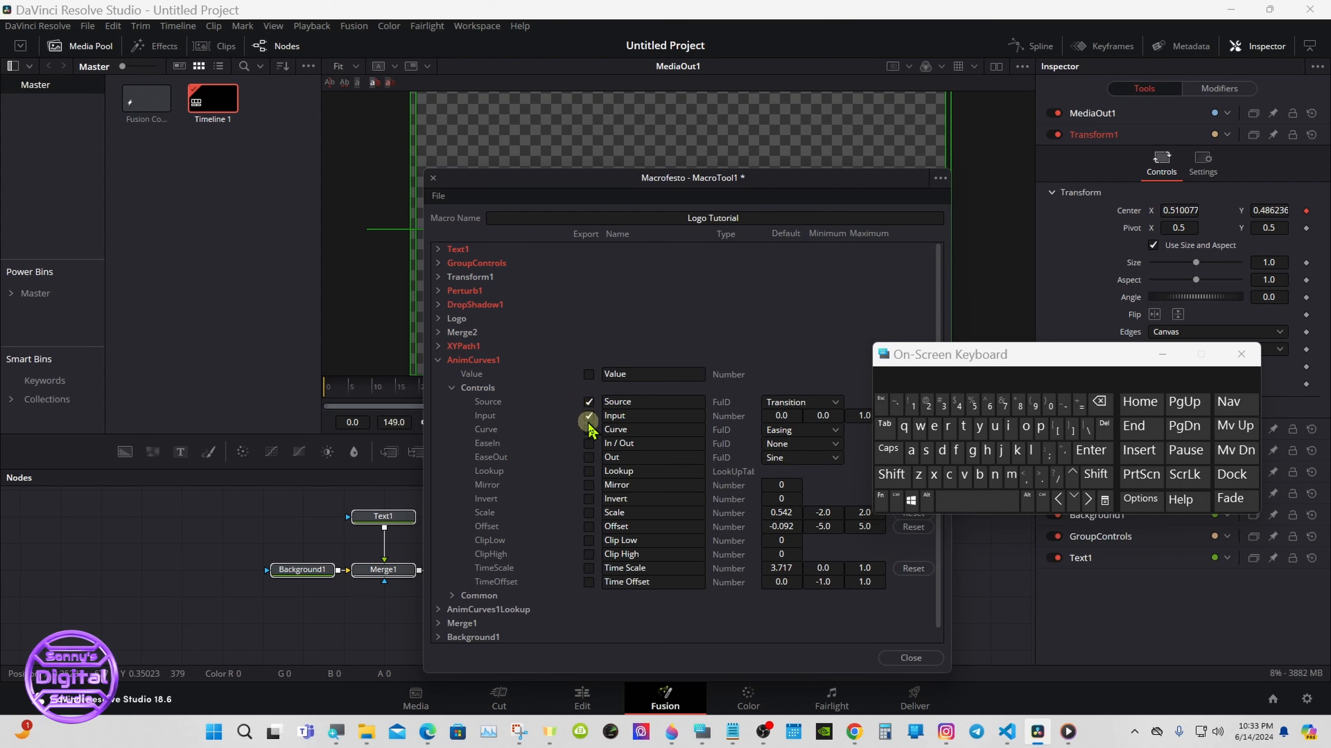
left_click(588, 430)
left_click(589, 444)
left_click(589, 458)
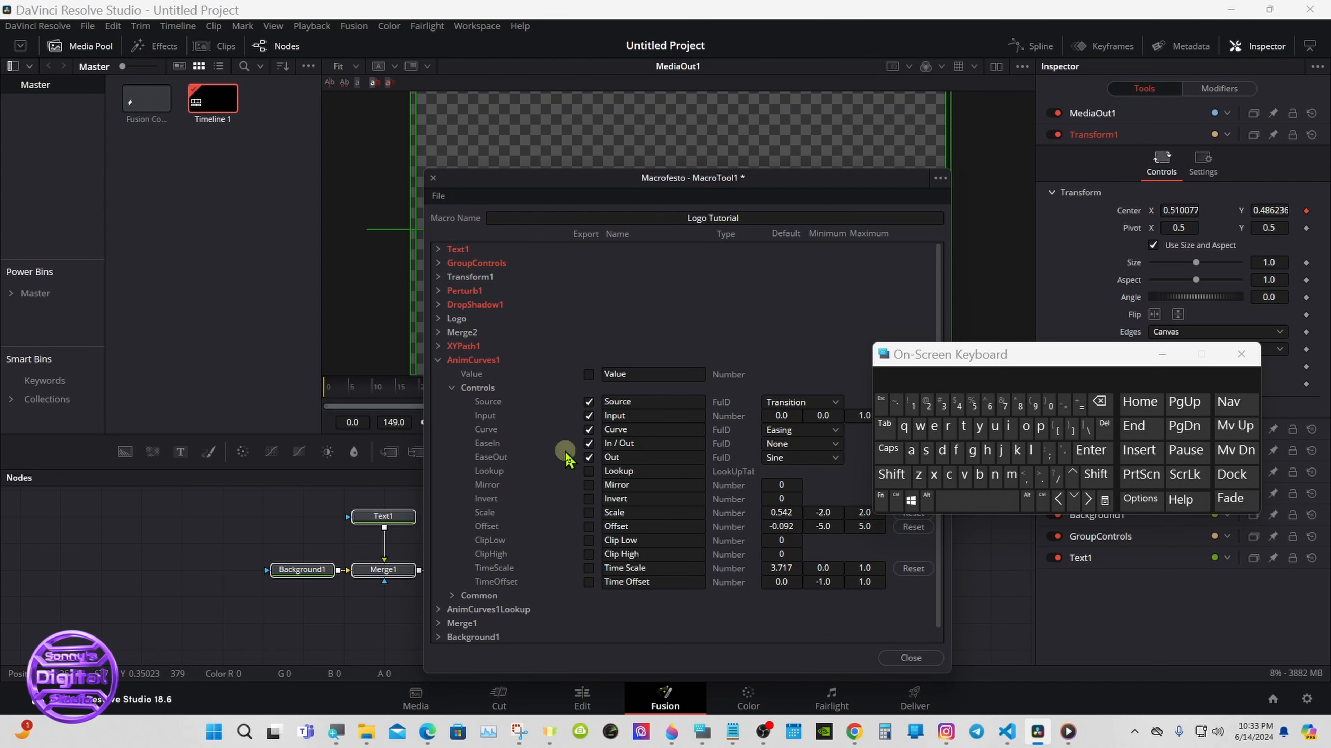
left_click(451, 387)
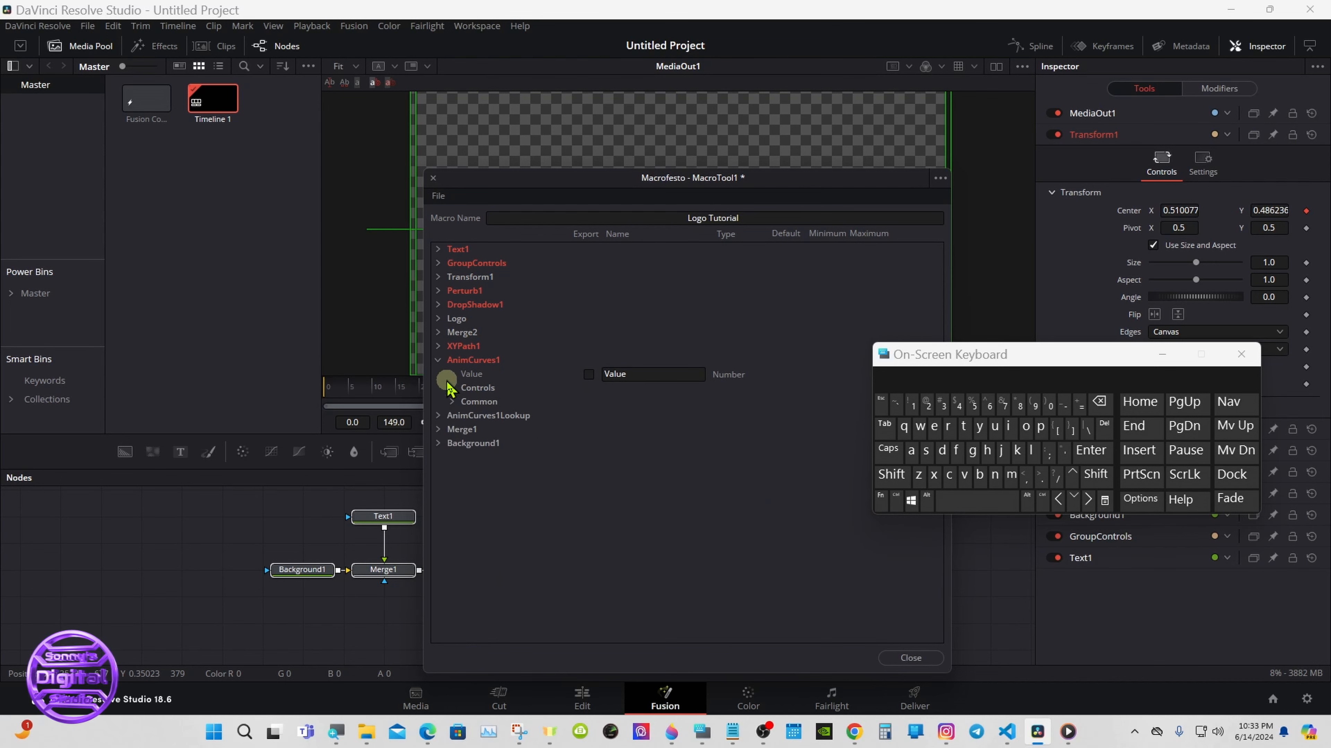
left_click(438, 360)
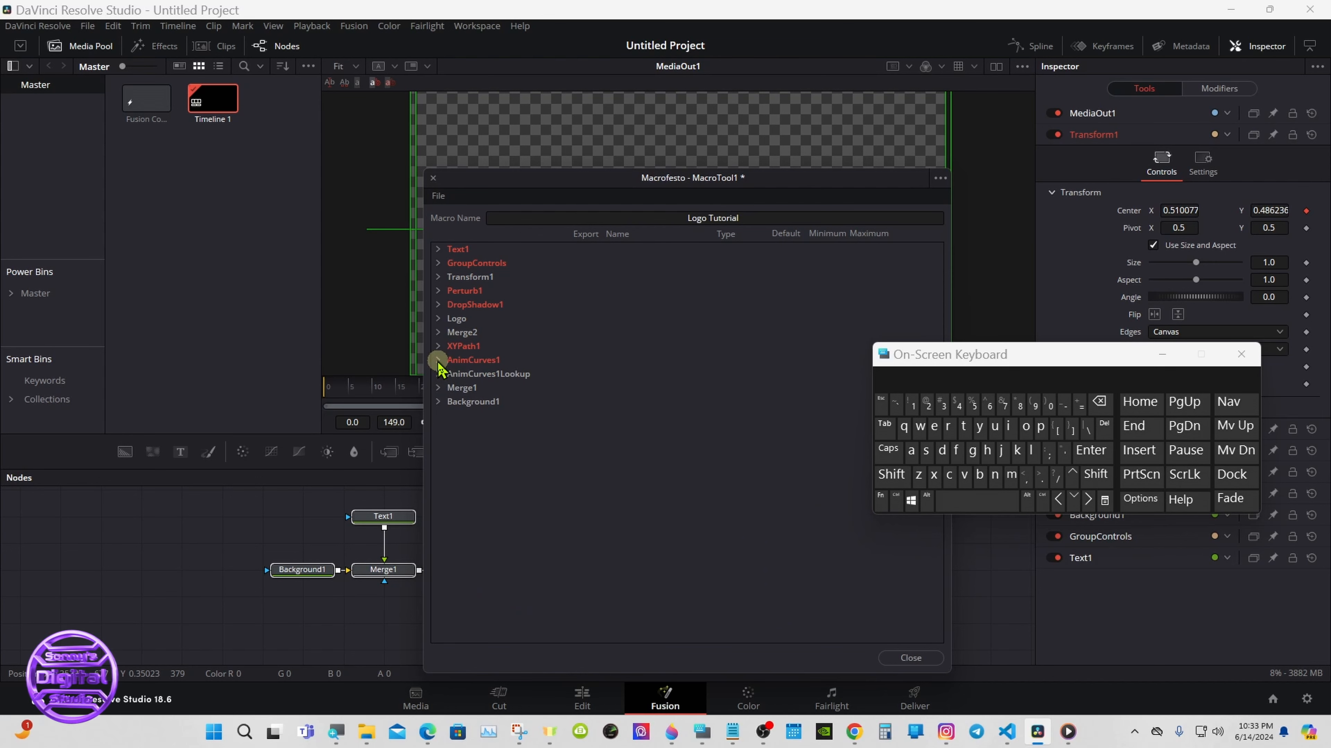
Step: Save the macro as a group in Fusion's Templates > Edit > Titles > Sonny's Titles folder, replacing the existing Logo Tutorial.setting
left_click(440, 199)
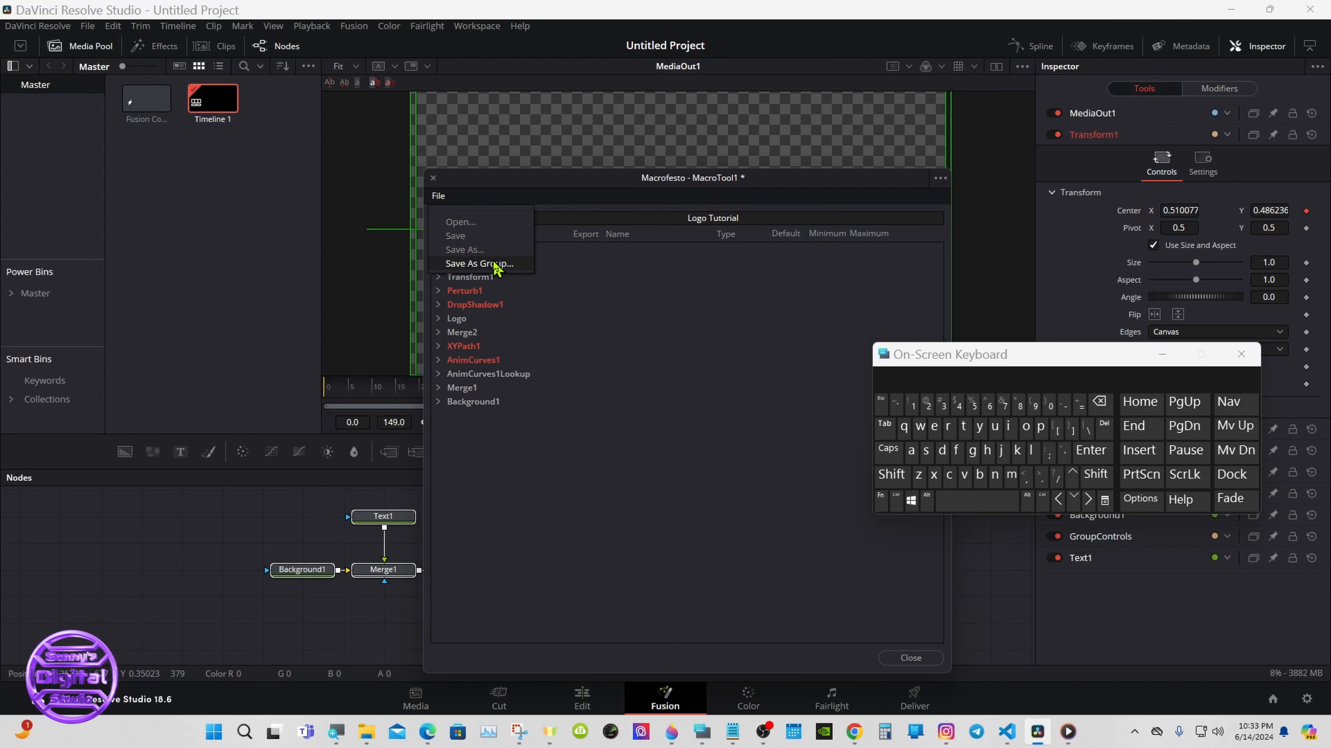
left_click(478, 264)
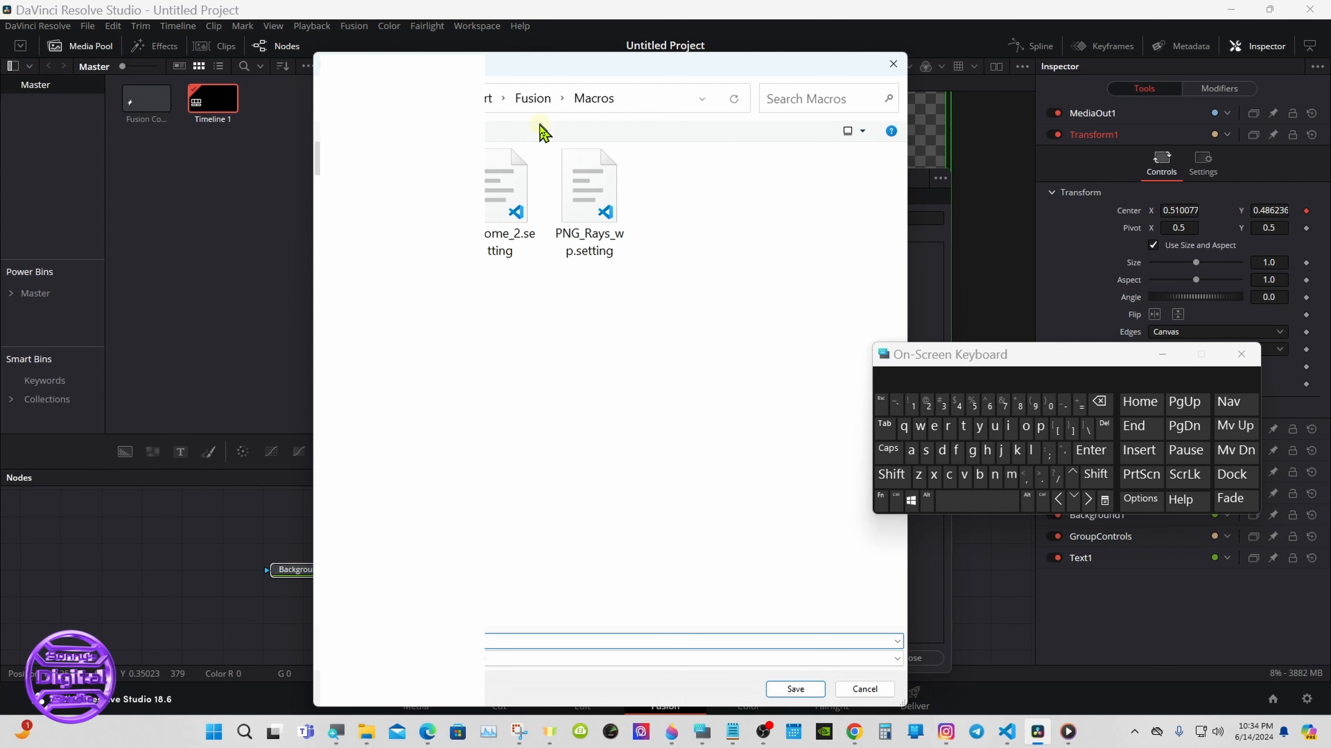
left_click(537, 101)
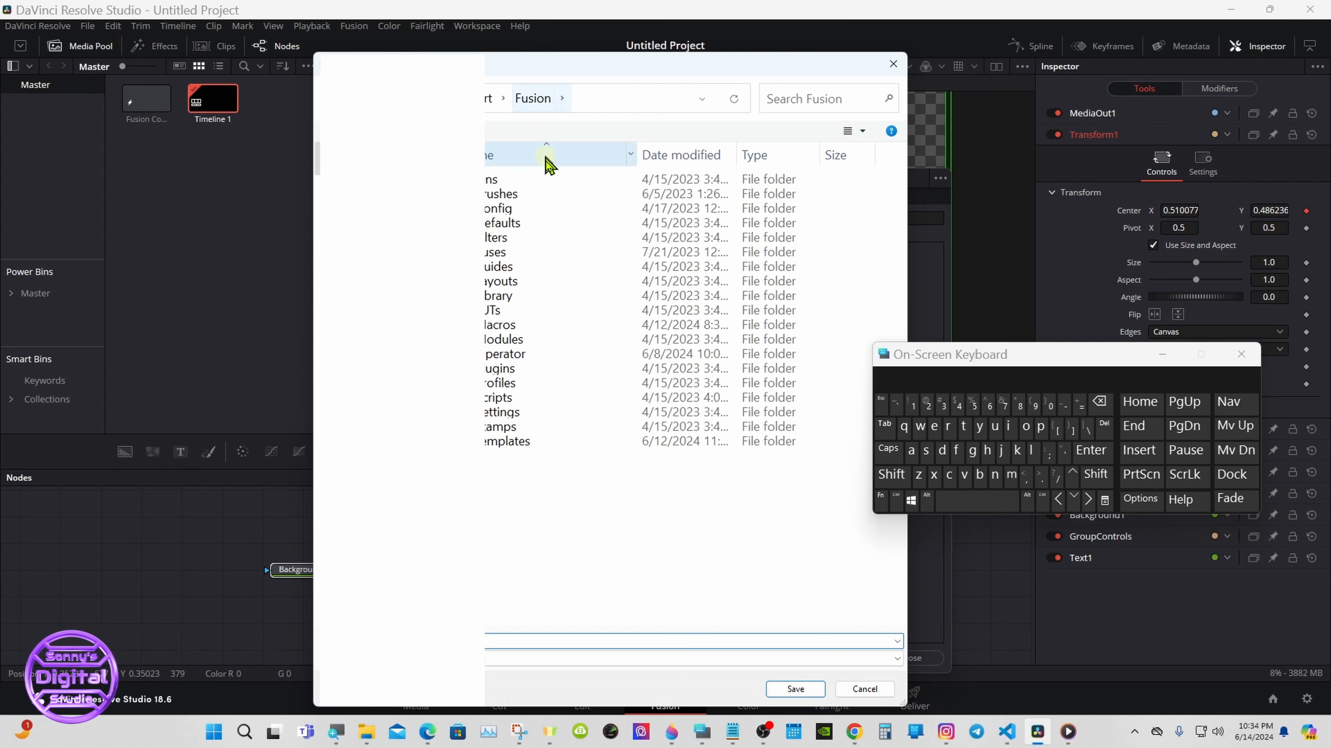
double_click(578, 447)
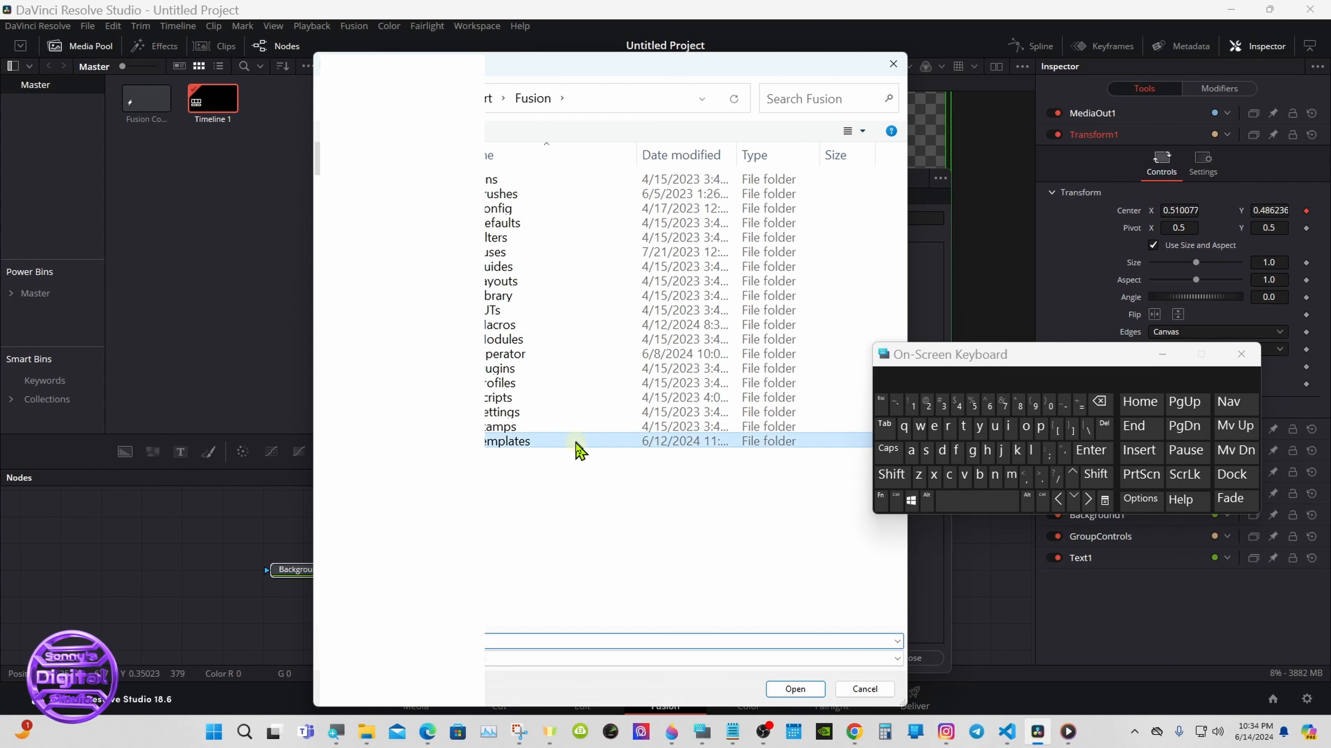
double_click(565, 210)
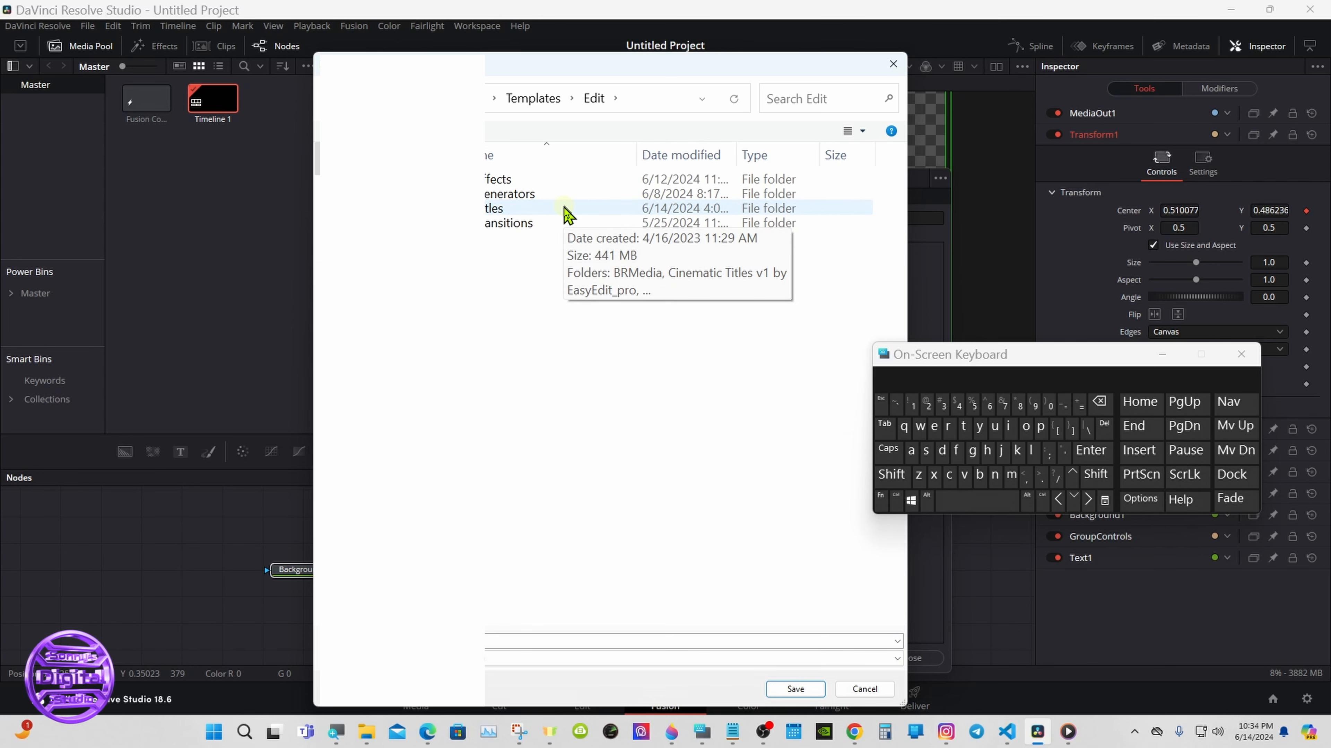
double_click(565, 210)
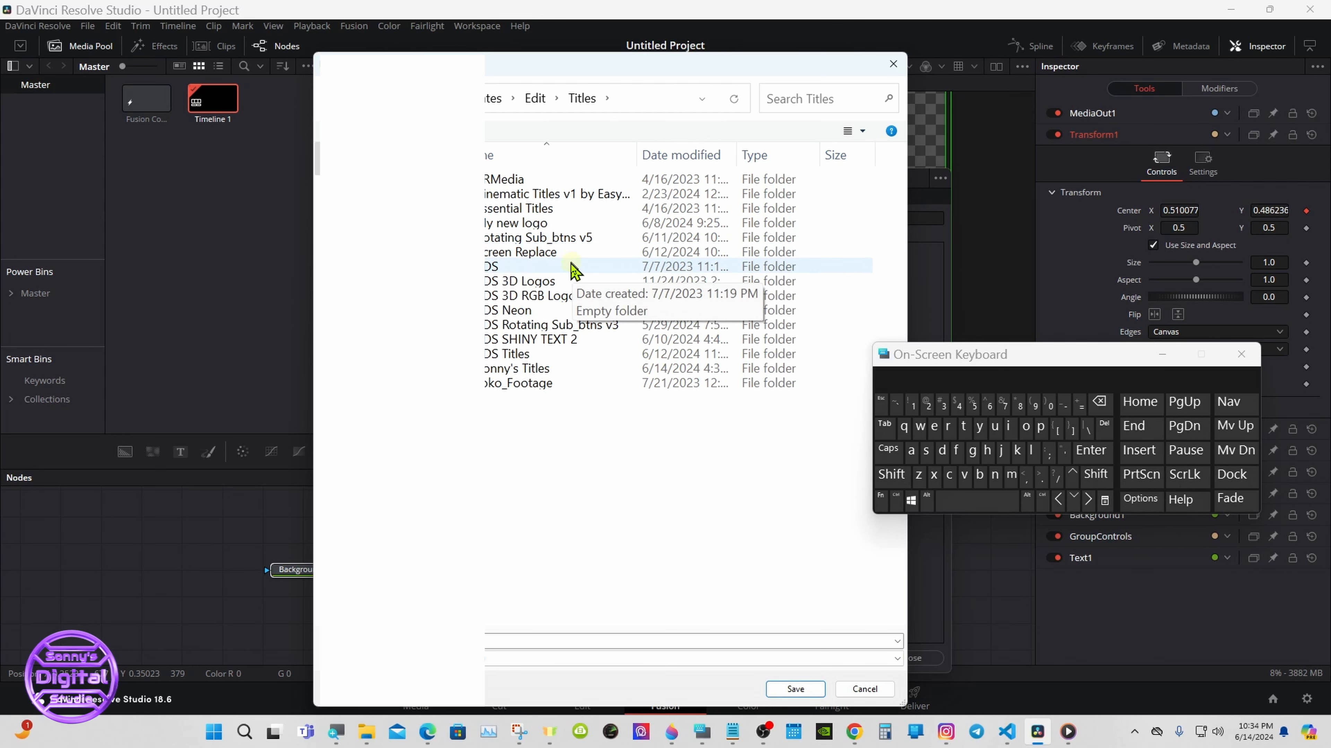
left_click(574, 370)
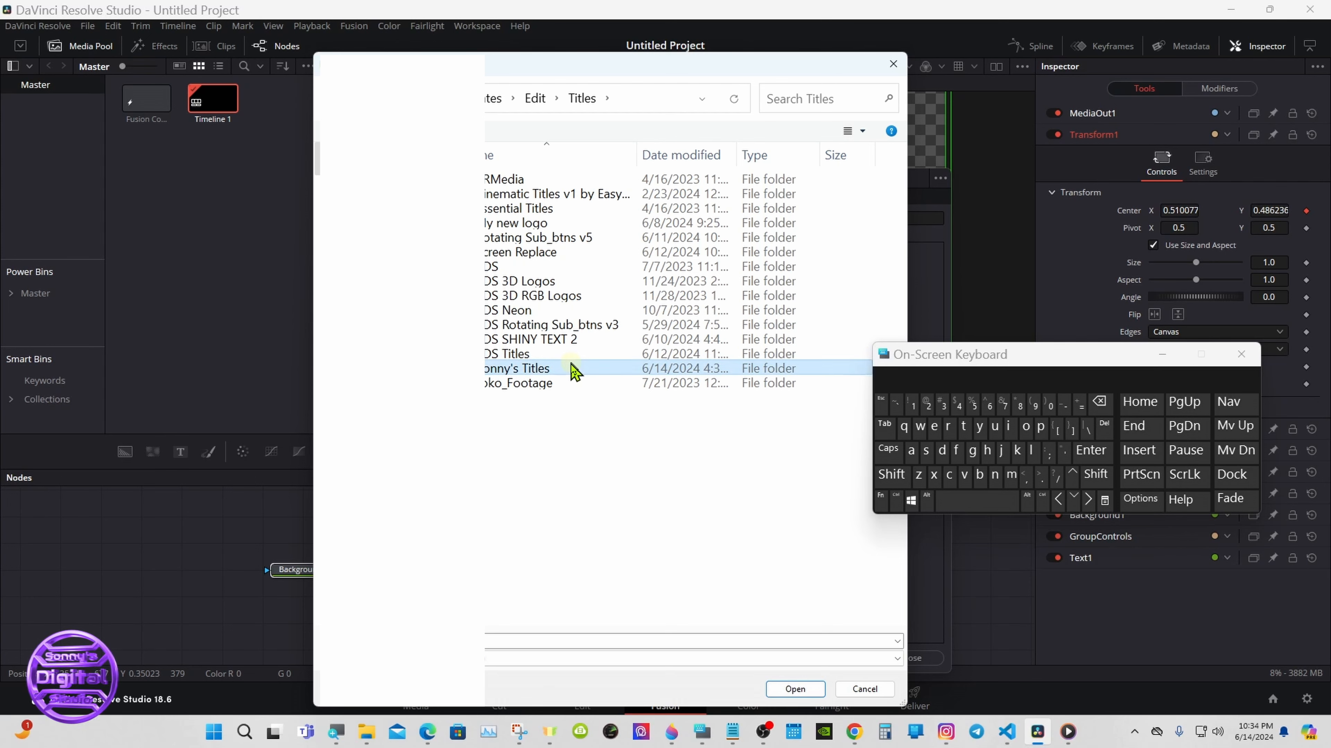
double_click(604, 371)
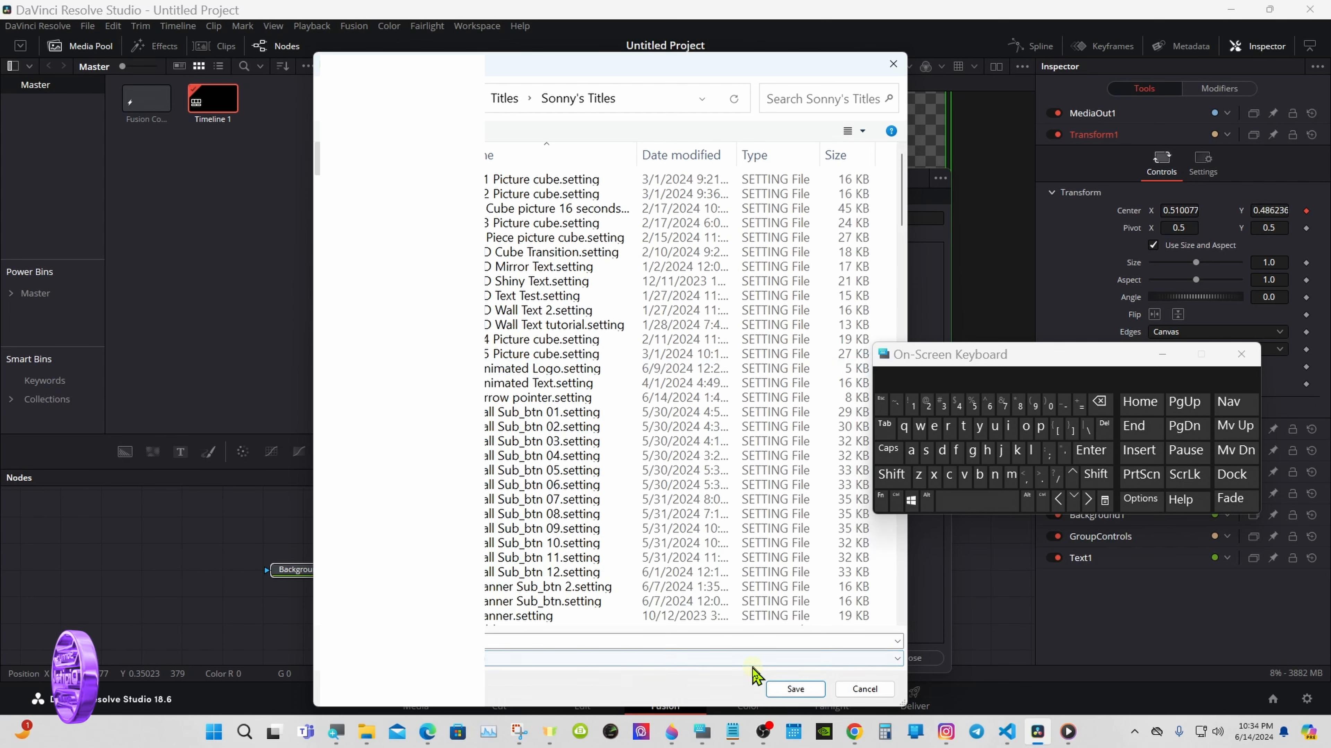
left_click(791, 689)
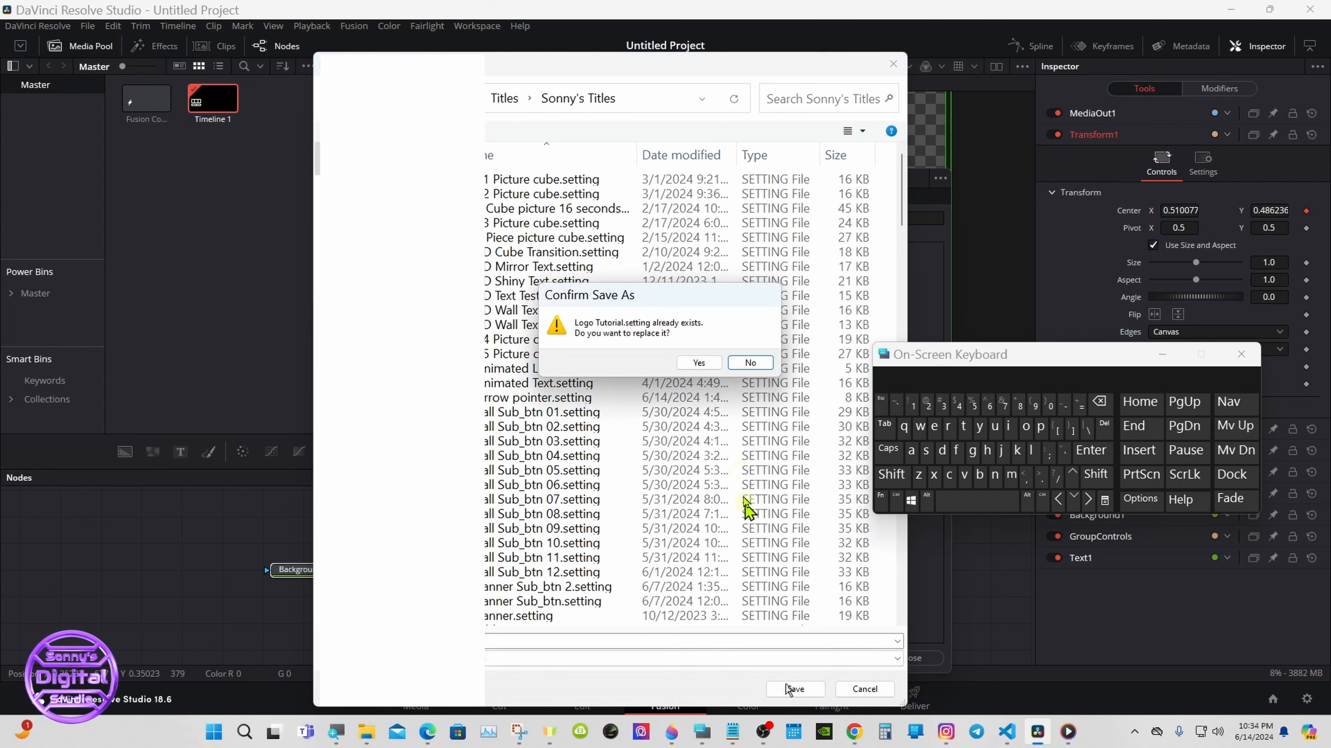
left_click(703, 363)
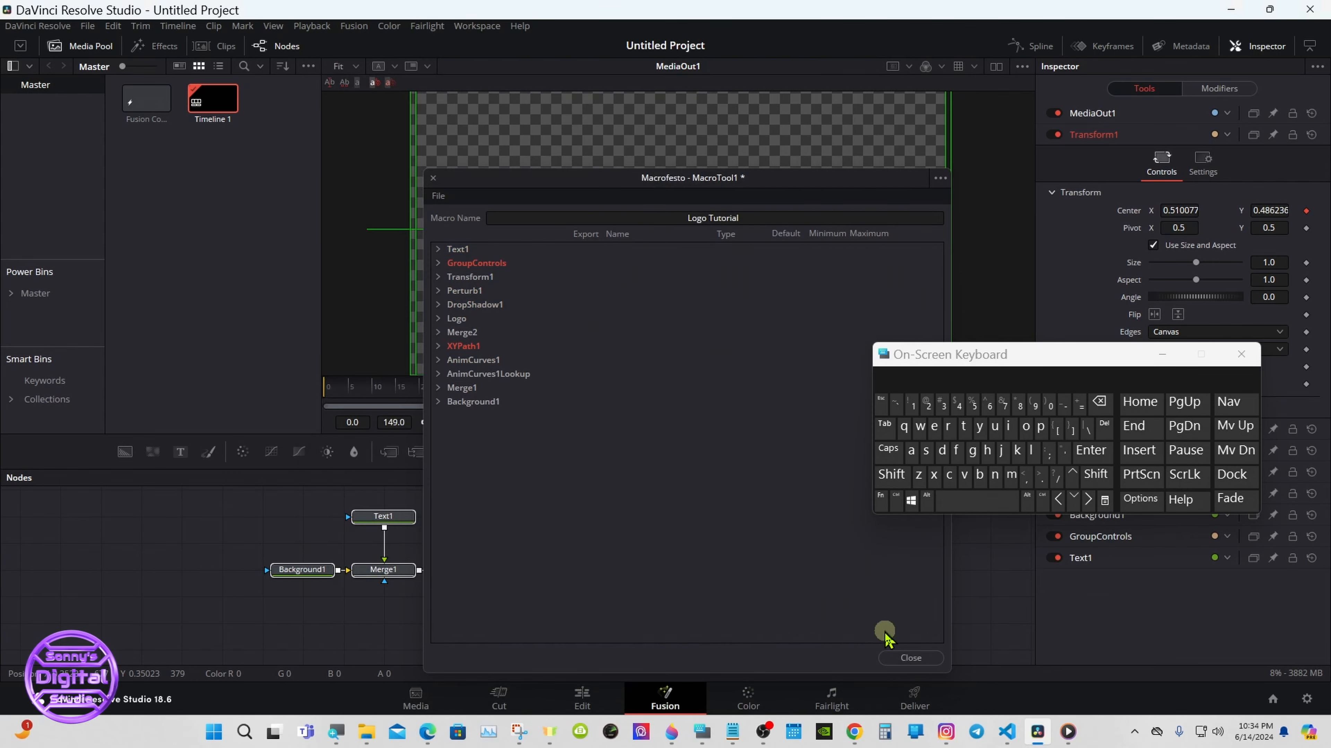
Step: Close the macro editor, deselect all nodes and minimize the on-screen keyboard
left_click(899, 659)
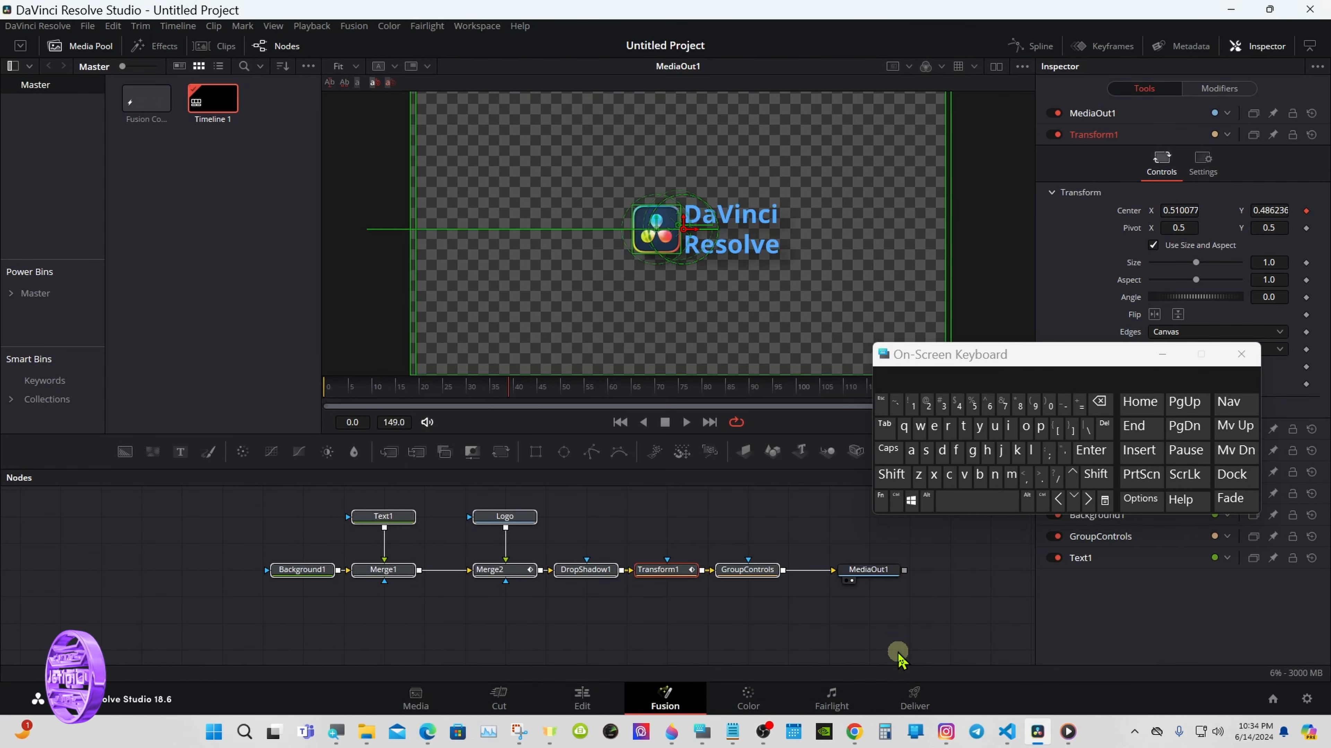
left_click(899, 614)
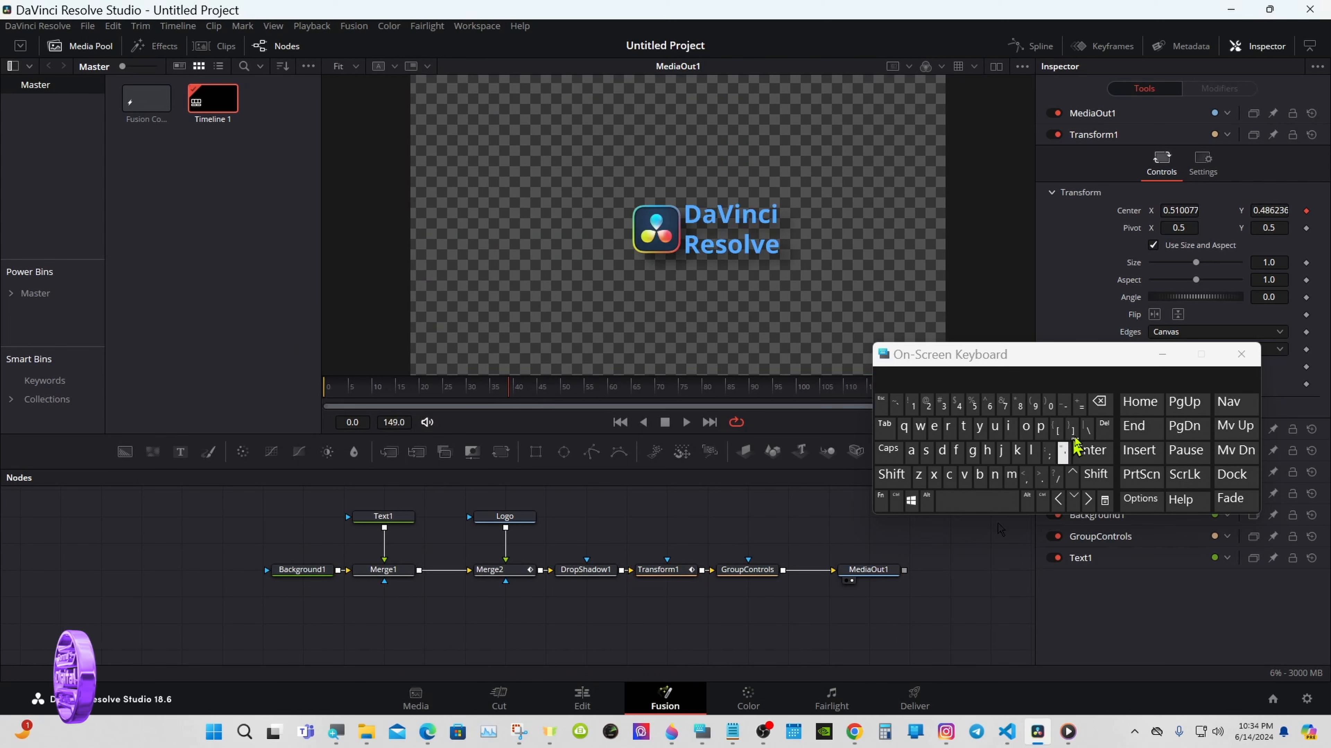
left_click(1162, 355)
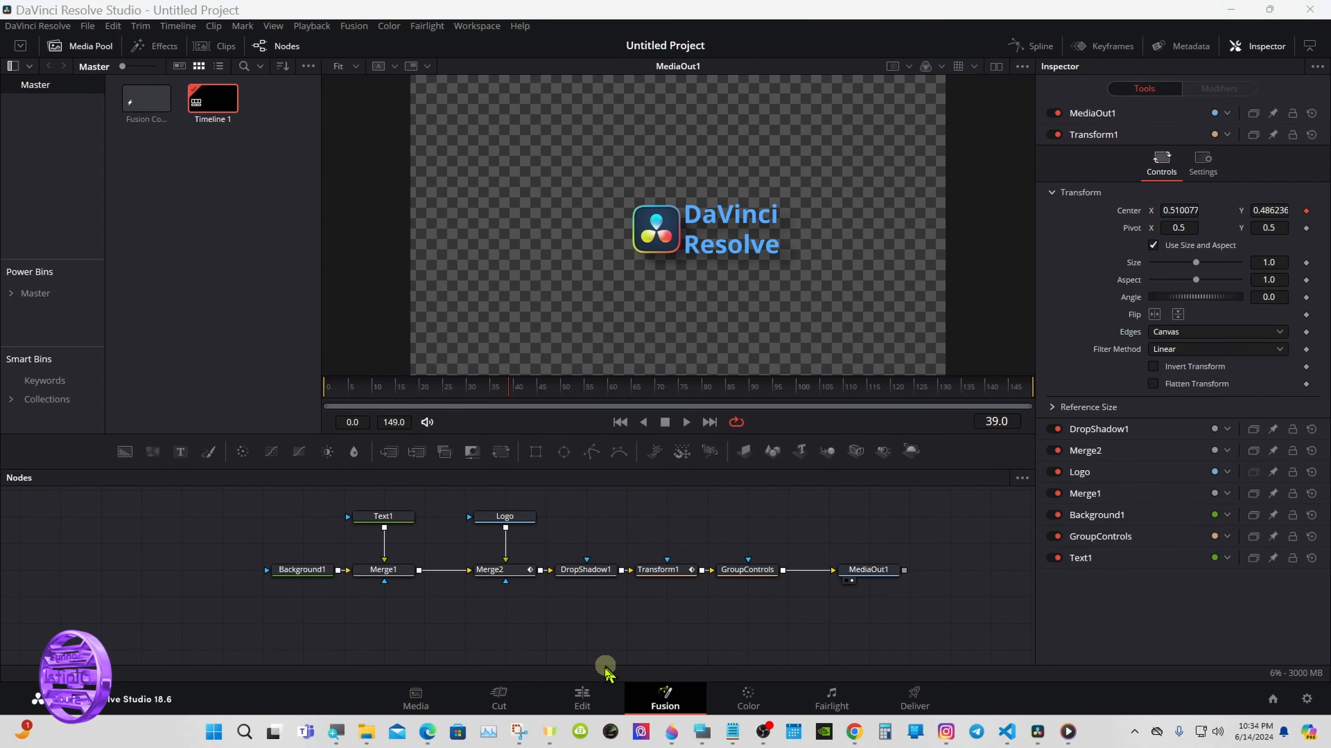
Step: On the Edit page, move the Fusion Composition 1 clip from Video 1 up to a new Video 2 track
left_click(584, 699)
left_click_drag(559, 550, 561, 481)
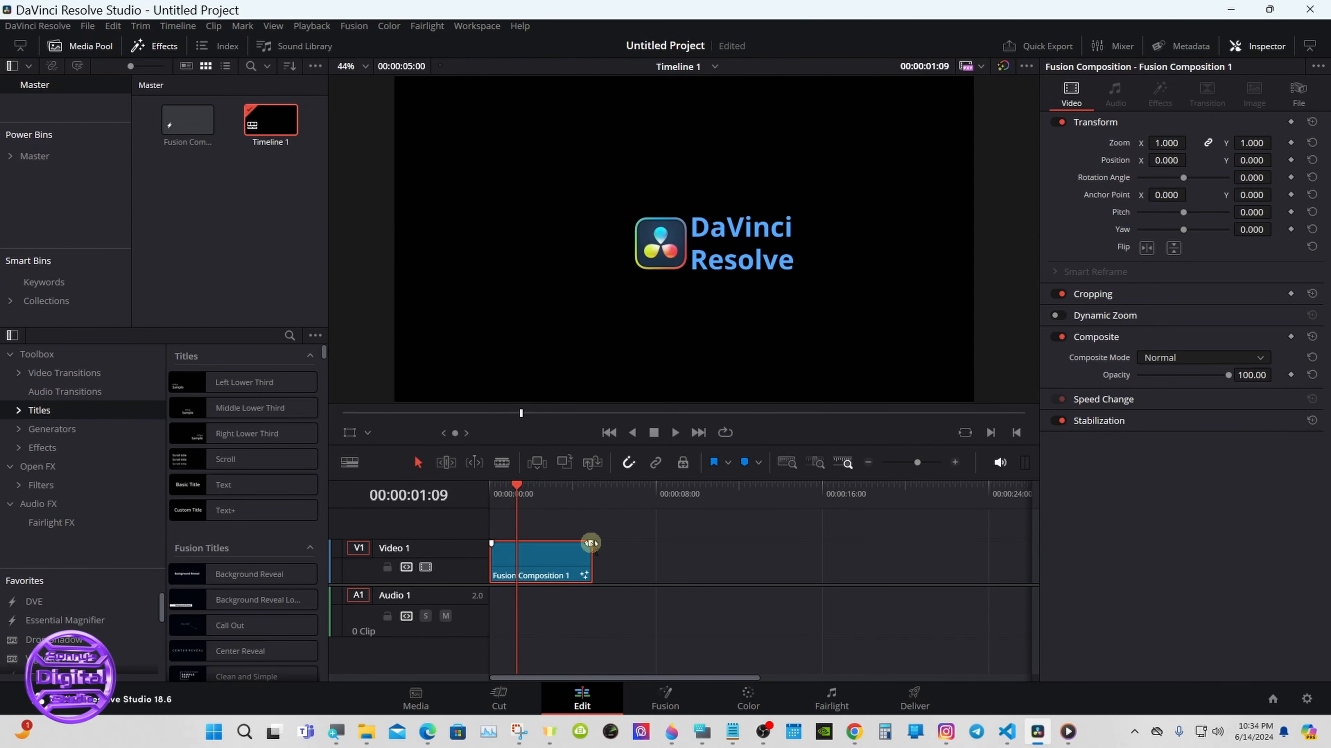
left_click_drag(605, 585, 602, 609)
left_click_drag(556, 582, 555, 537)
Step: Place a Solid Color generator on Video 1 beneath the Fusion composition and make it dark green
left_click(37, 429)
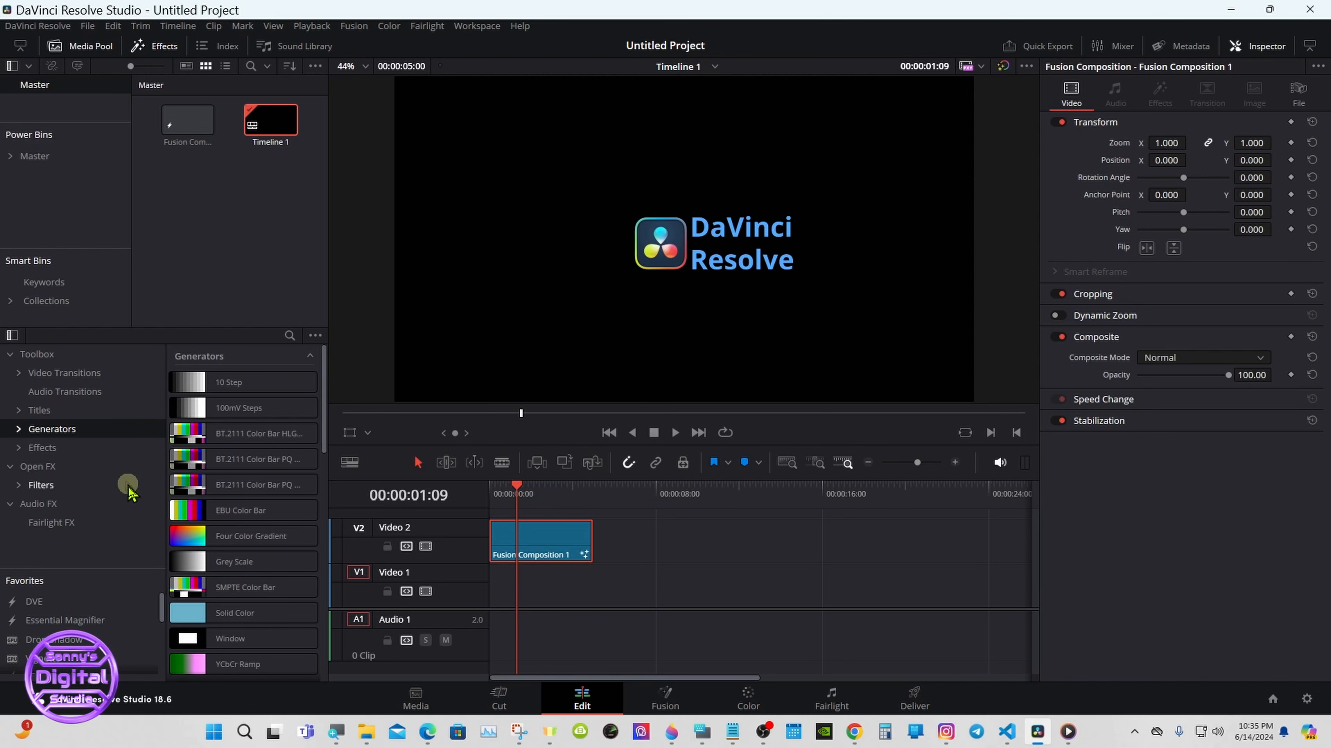
left_click_drag(294, 613, 692, 592)
left_click(1149, 173)
left_click(544, 258)
left_click(794, 477)
Step: Add the Logo Tutorial title from Sonny's Titles to Video 2 directly after Fusion Composition 1, and place the playhead over it
left_click(39, 410)
left_click(19, 411)
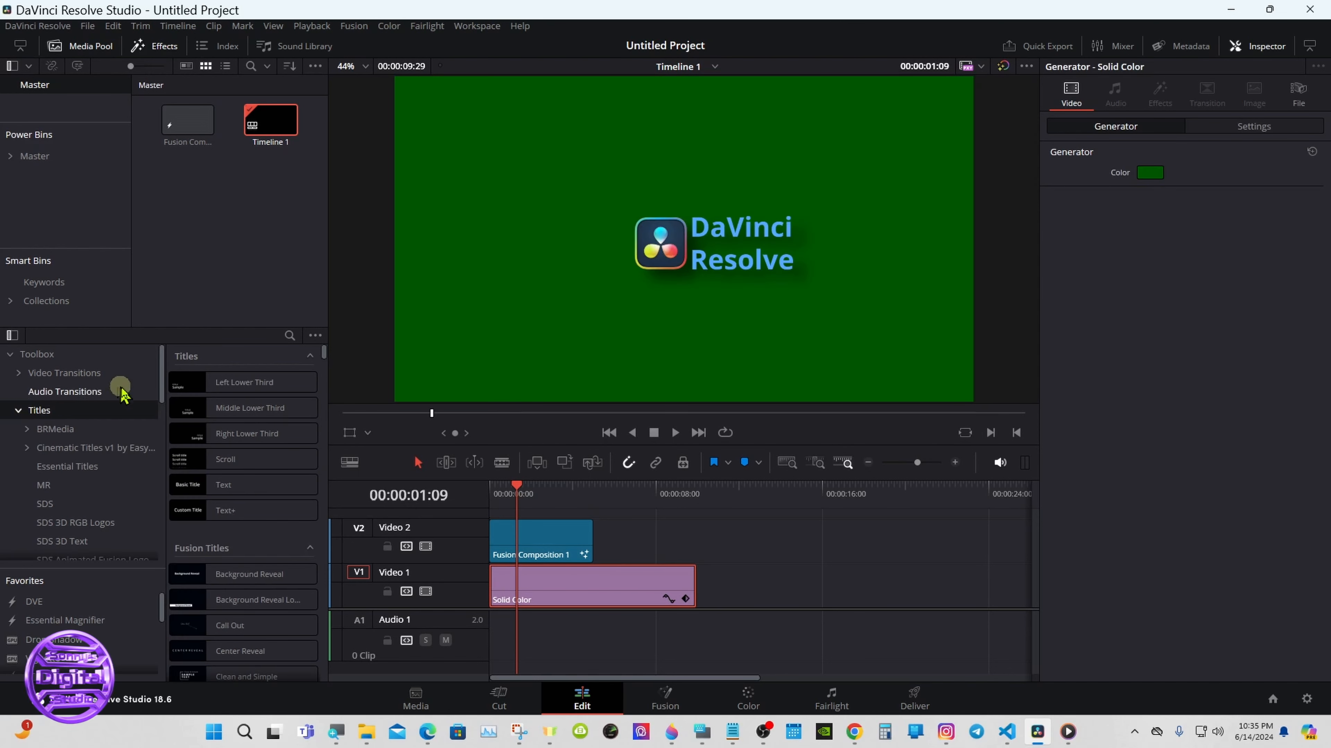
left_click_drag(163, 373, 127, 508)
left_click(127, 507)
left_click_drag(326, 350, 322, 438)
scroll(317, 440, "down", 5)
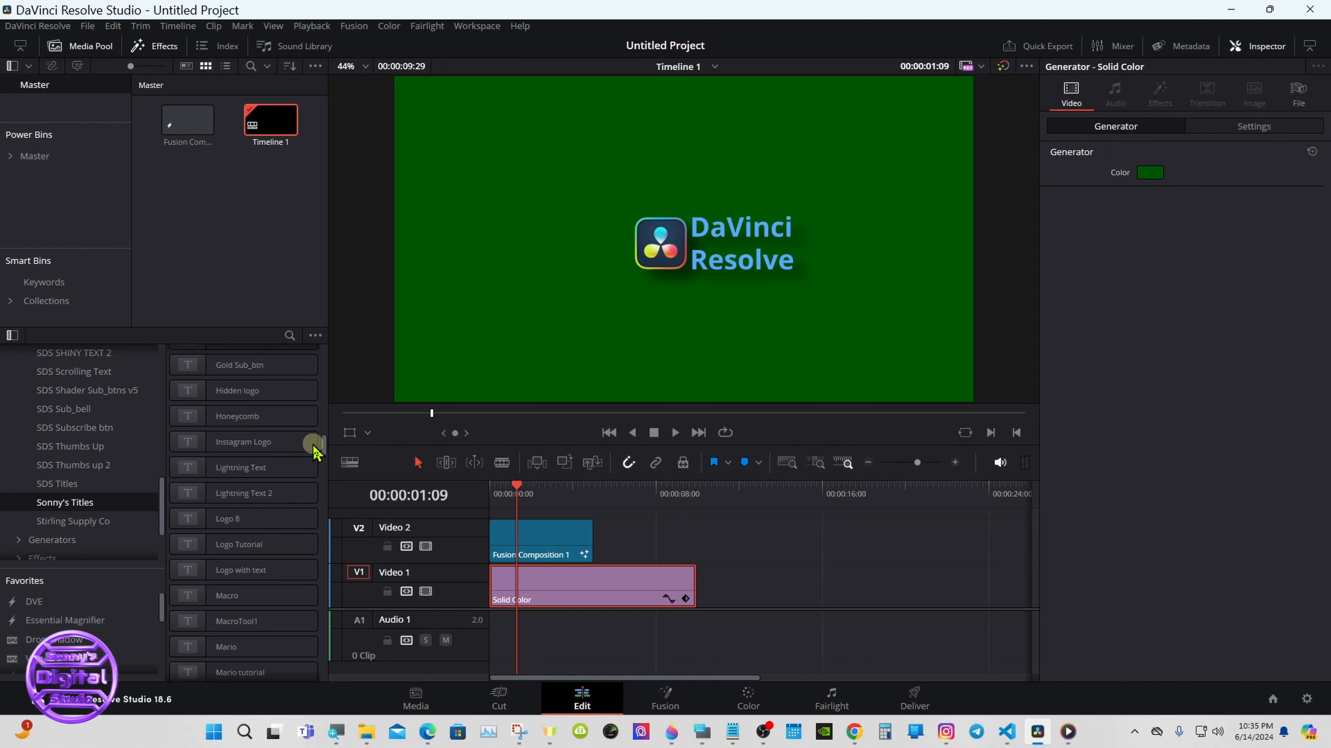
mouse_move(309, 441)
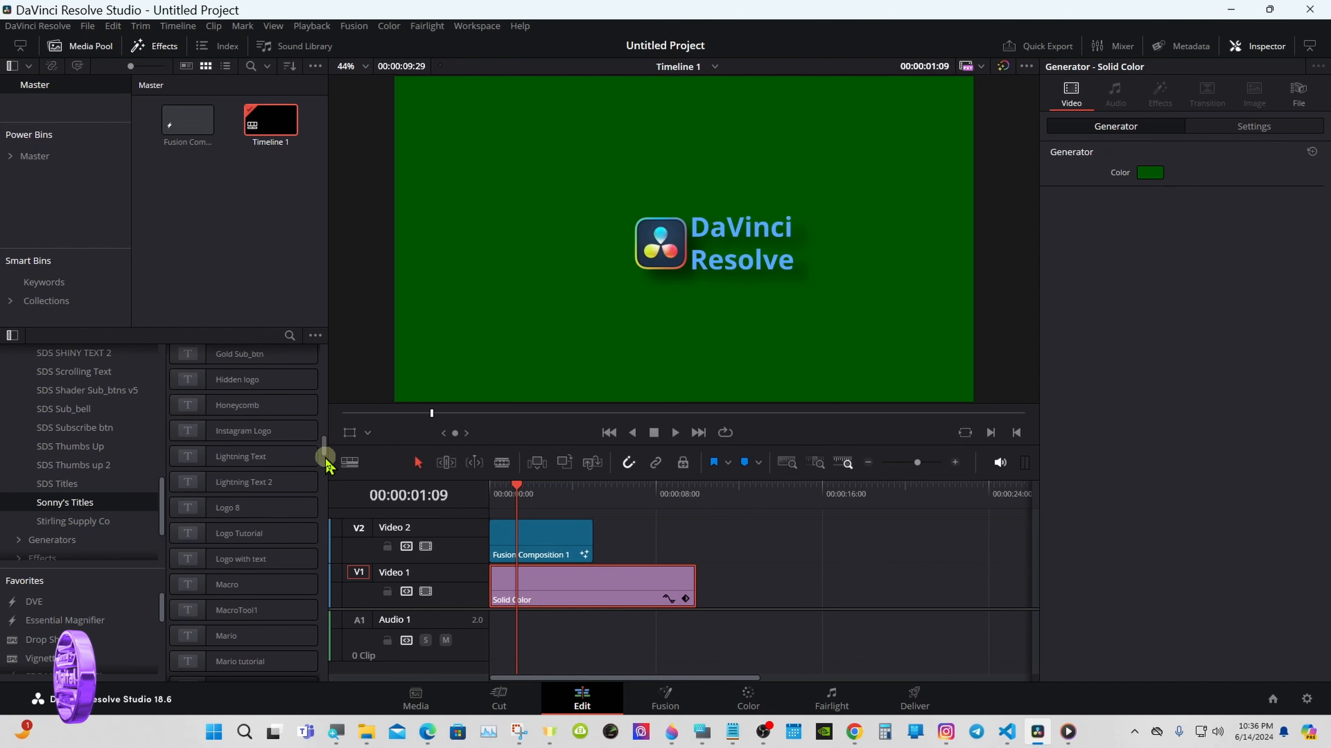
left_click_drag(309, 533, 611, 543)
left_click_drag(596, 494, 636, 500)
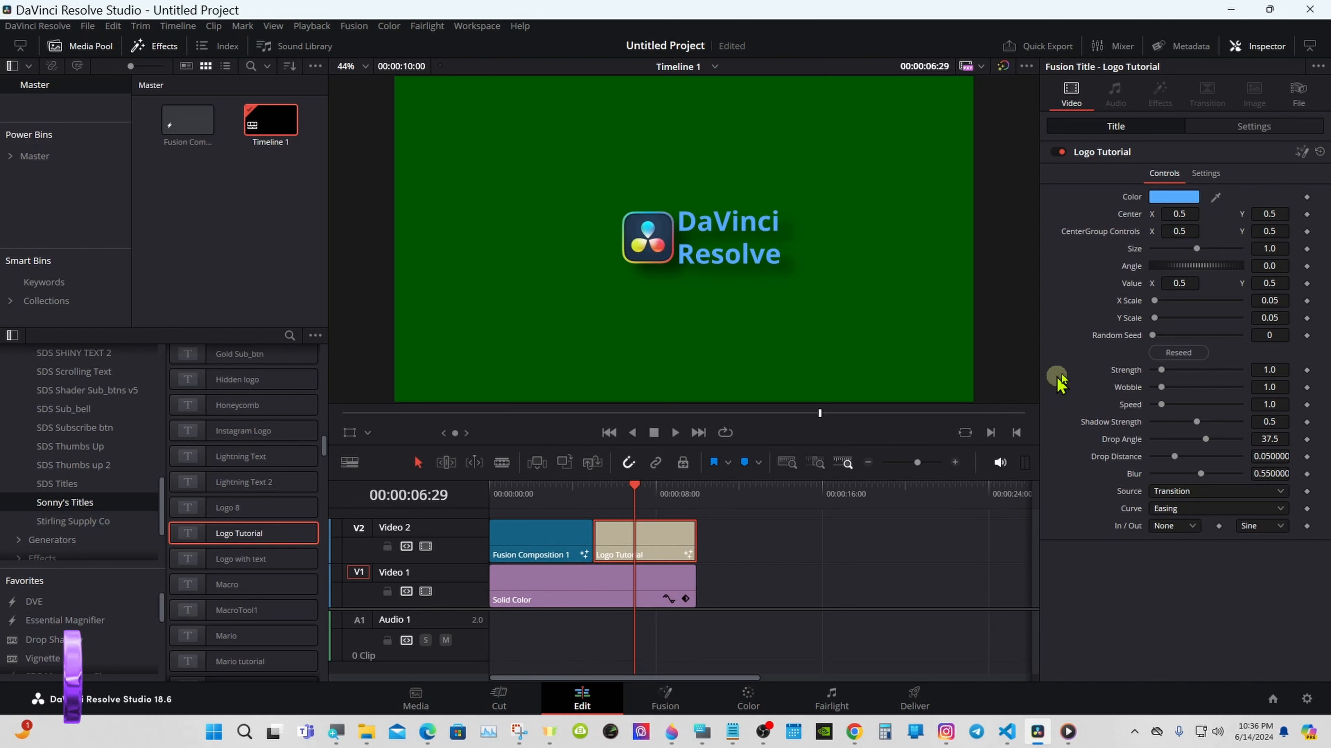
Step: Test the Logo Tutorial title's Size and Angle controls, resetting each to its default
left_click_drag(1198, 252, 1208, 253)
double_click(1137, 250)
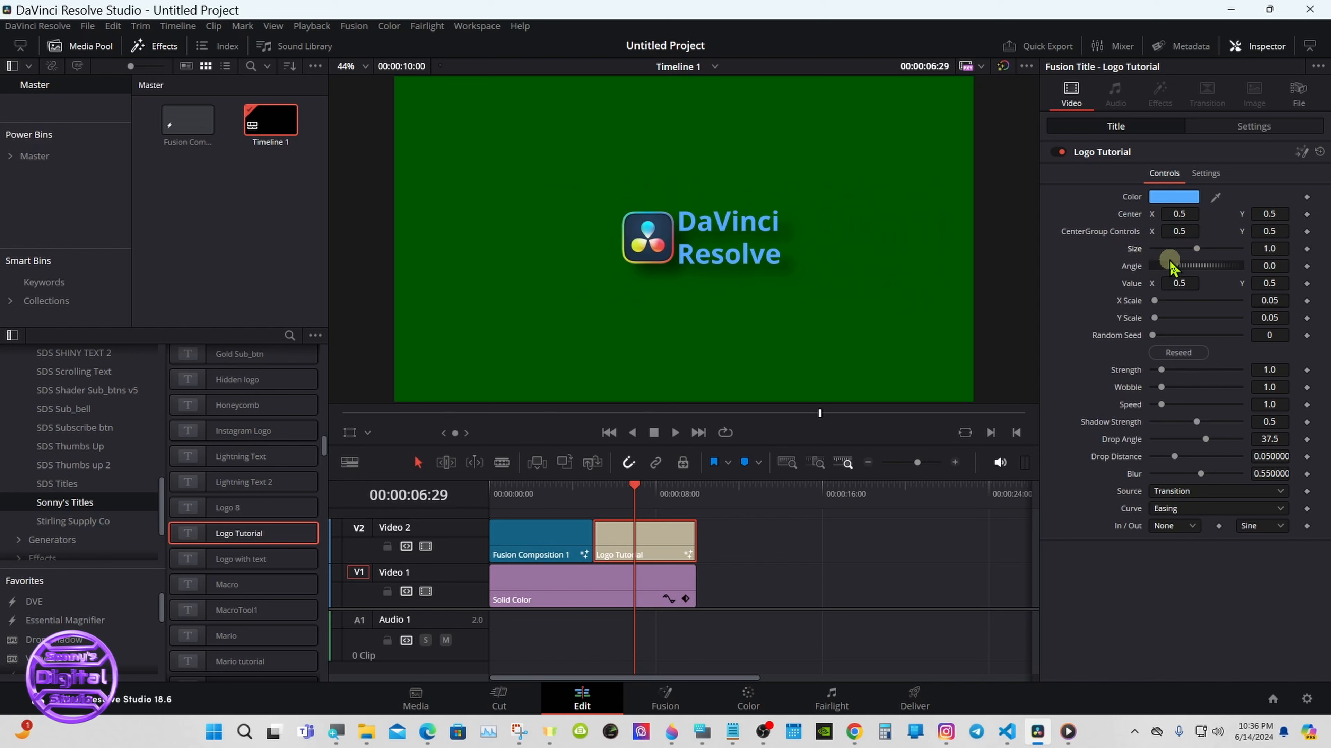
left_click_drag(1169, 264, 1197, 262)
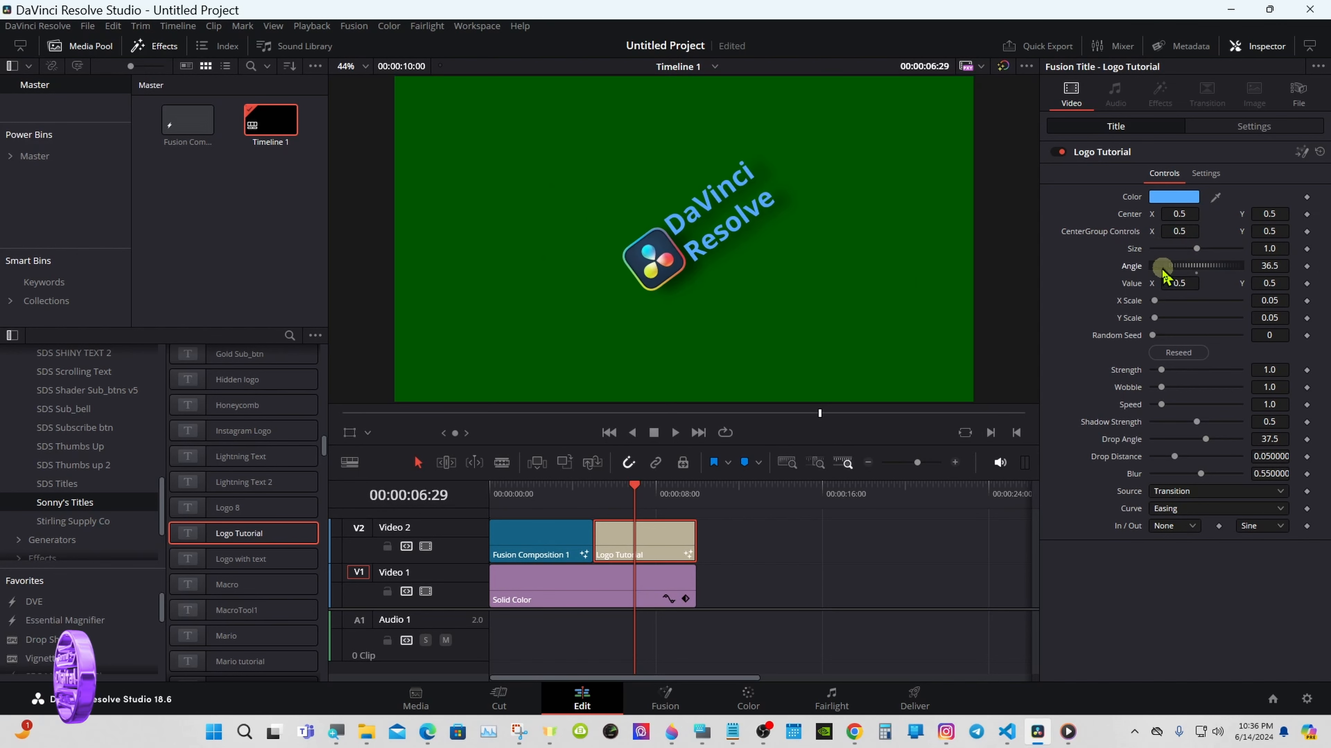
double_click(1133, 266)
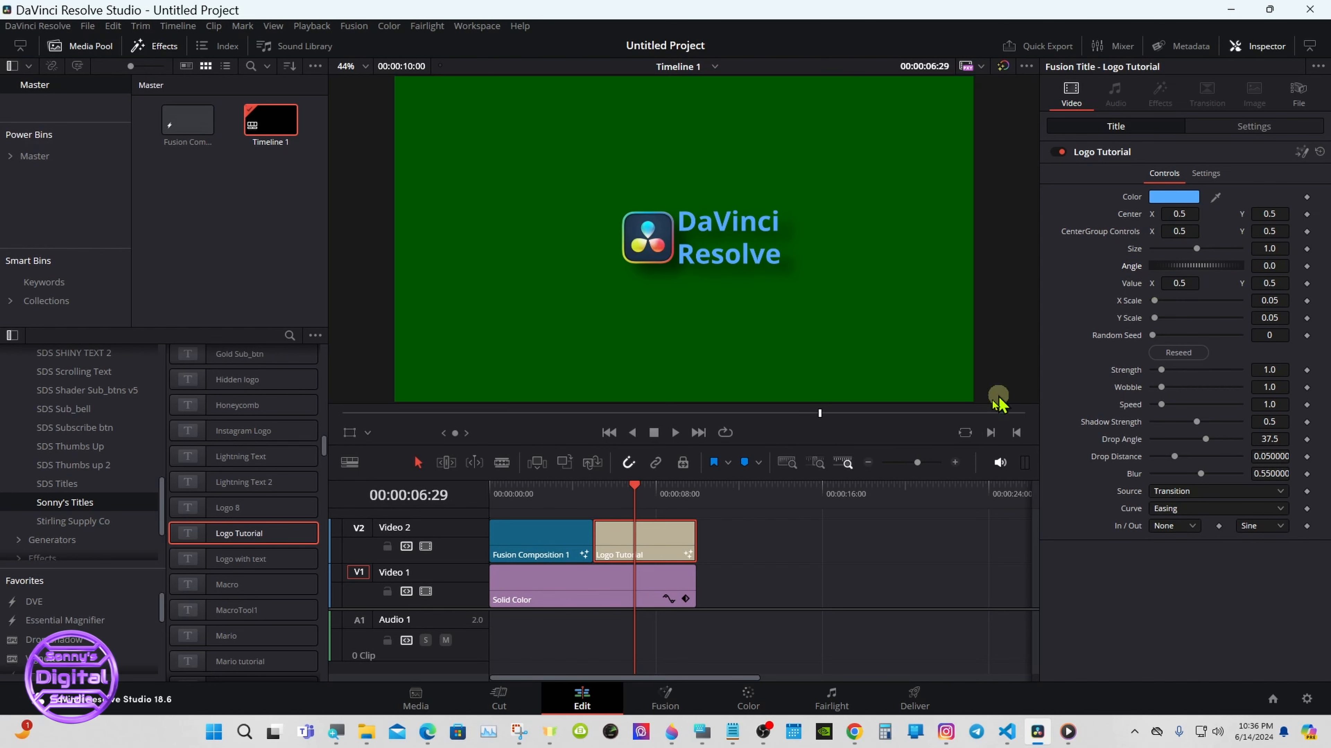
Step: Set up looped playback from the start of the timeline with an enlarged viewer
left_click(725, 433)
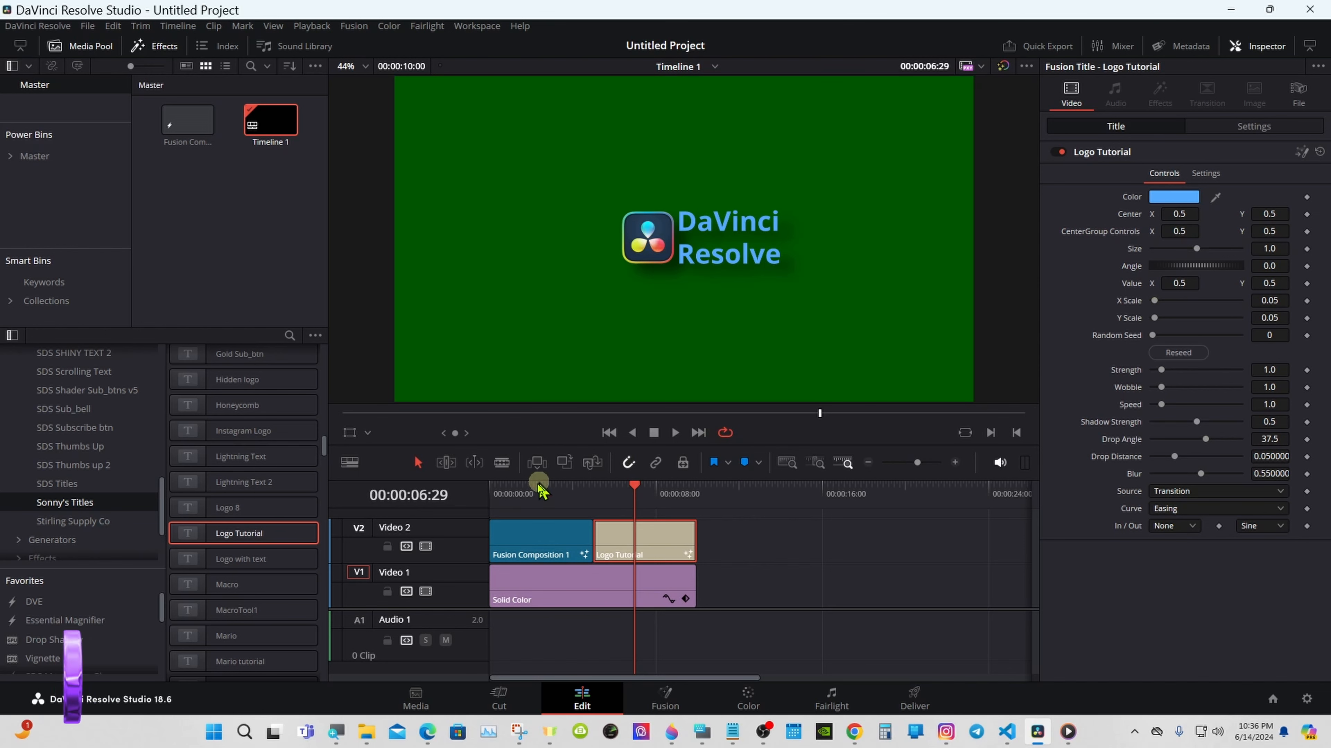
left_click(492, 490)
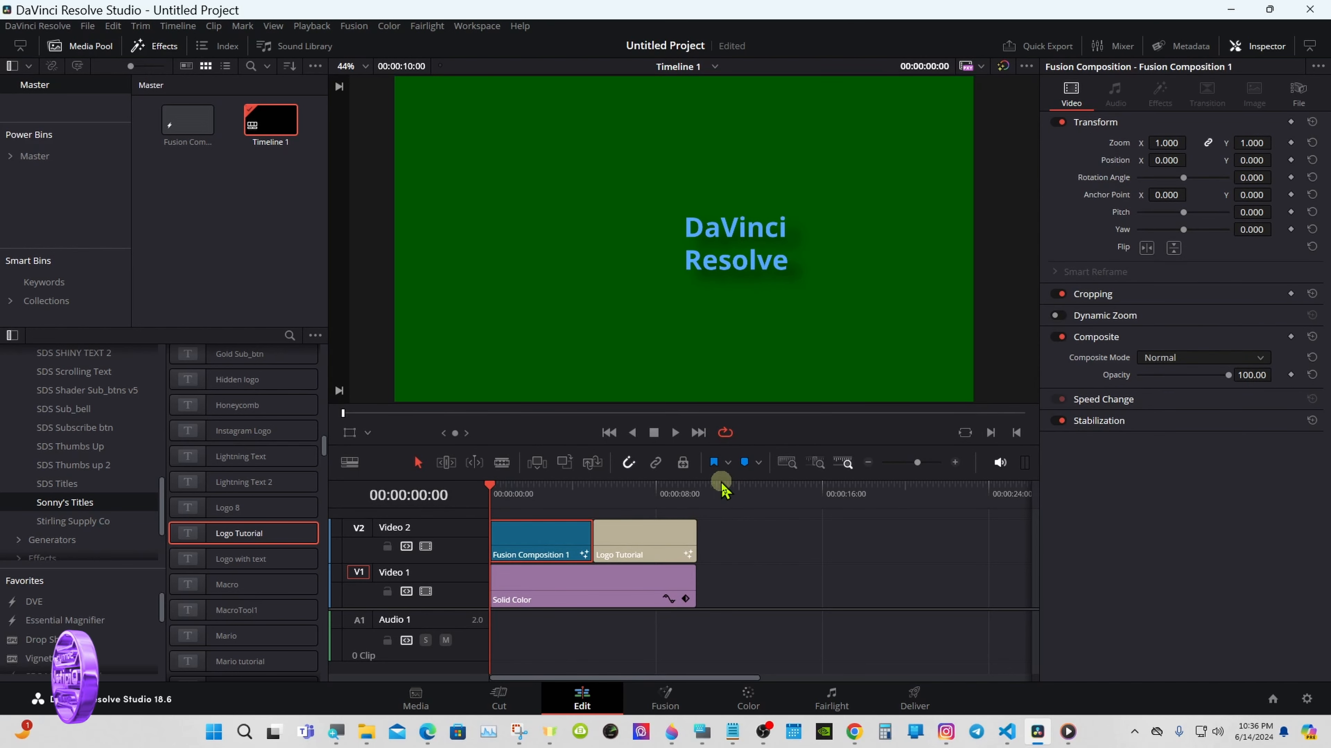
left_click_drag(721, 479, 722, 548)
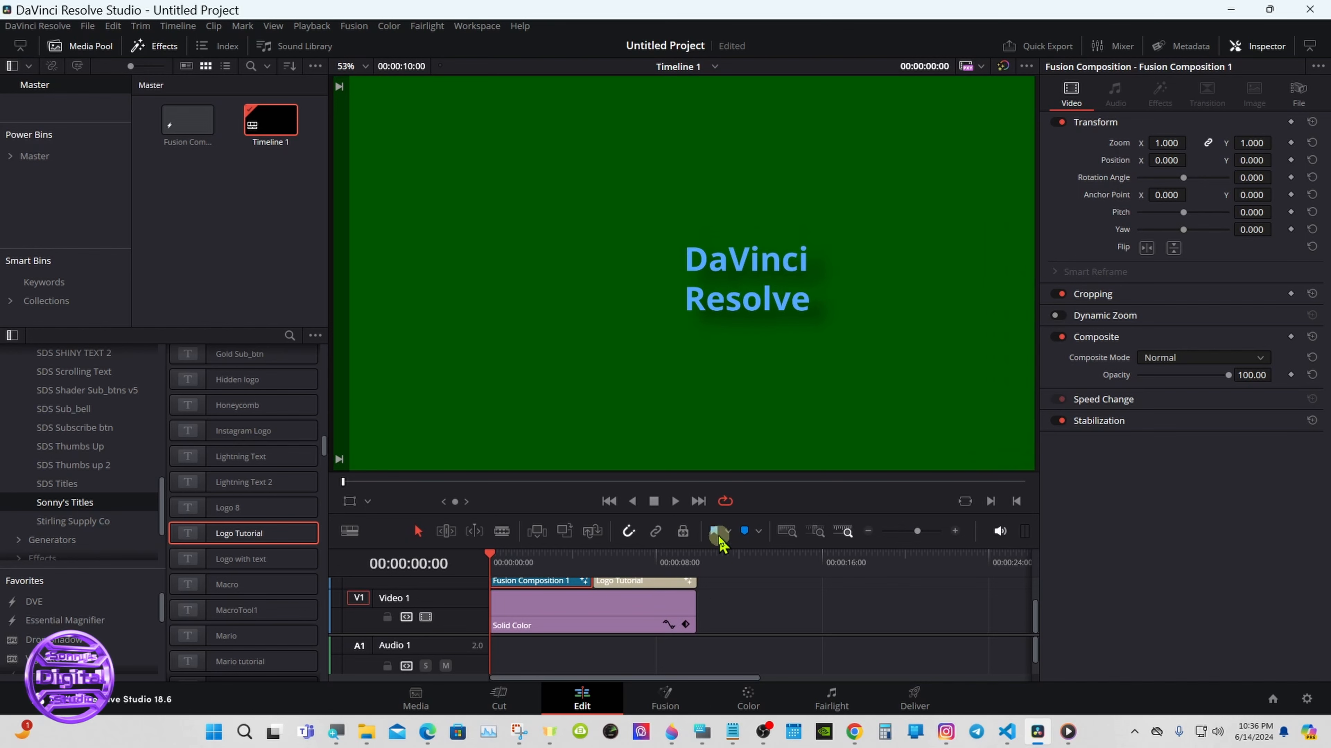